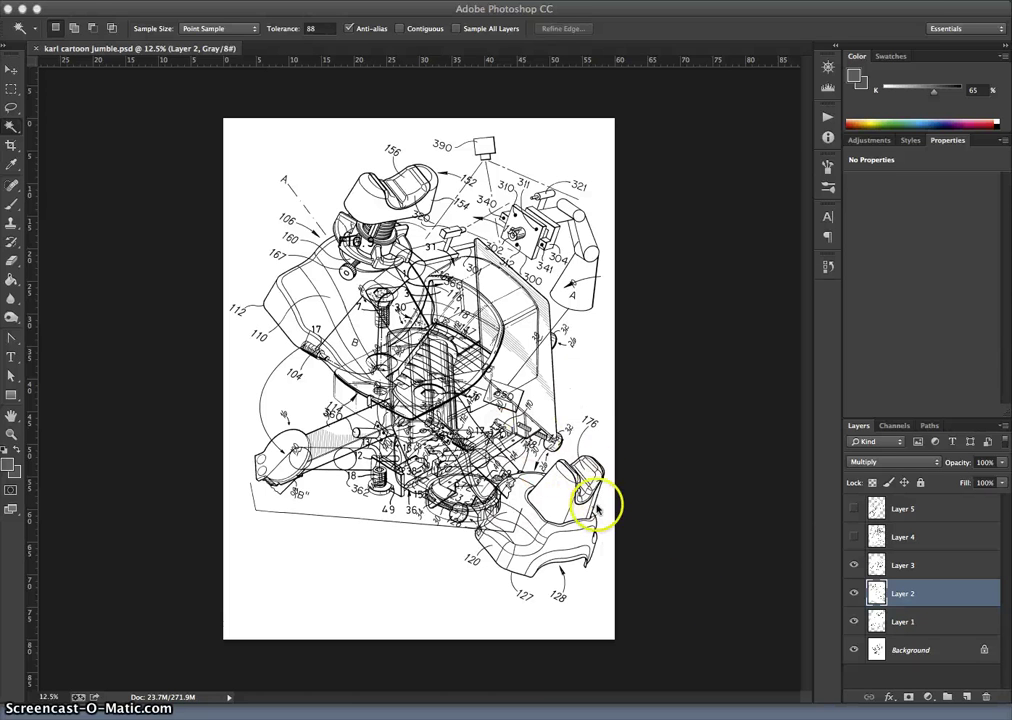
Make Layer 3 active and lasso its linework overlapping the ribbed seat and the area around the 350 label.
{"action": "left_click", "coordinate": [854, 566]}
{"action": "left_click", "coordinate": [854, 566]}
{"action": "left_click", "coordinate": [915, 562]}
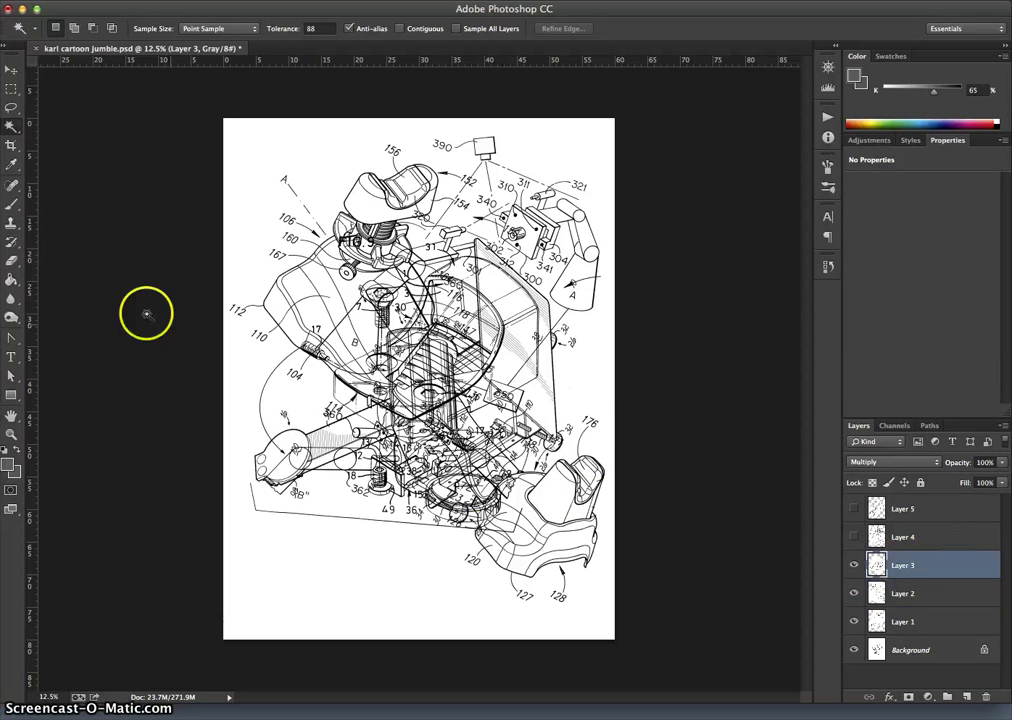
{"action": "left_click", "coordinate": [11, 107]}
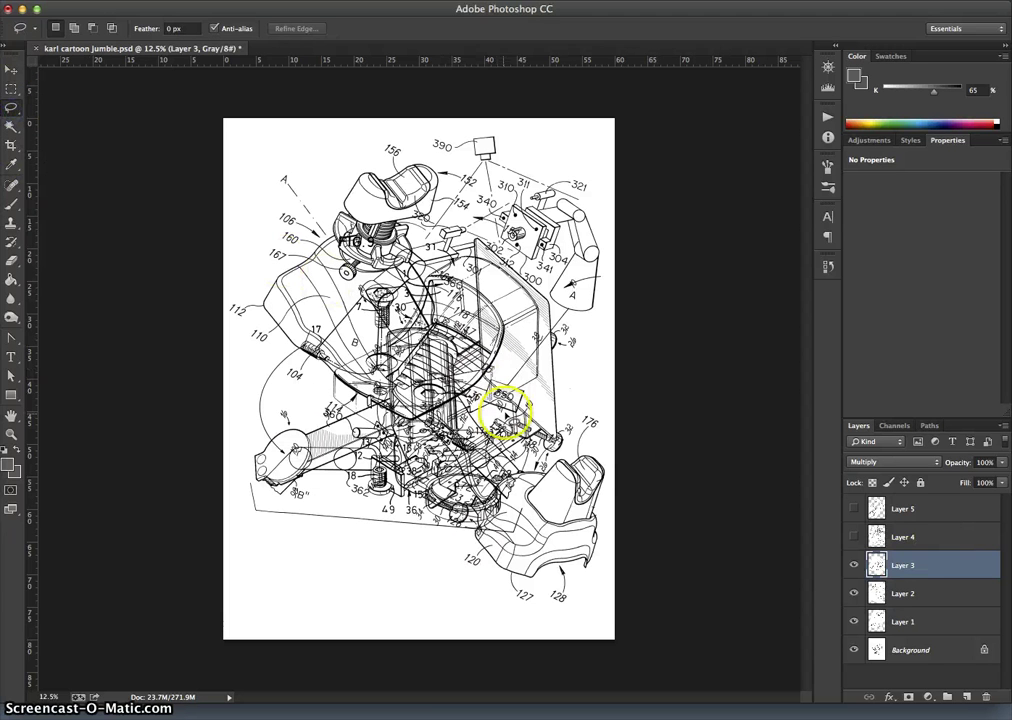
{"action": "left_click_drag", "start_coordinate": [506, 413], "coordinate": [529, 407]}
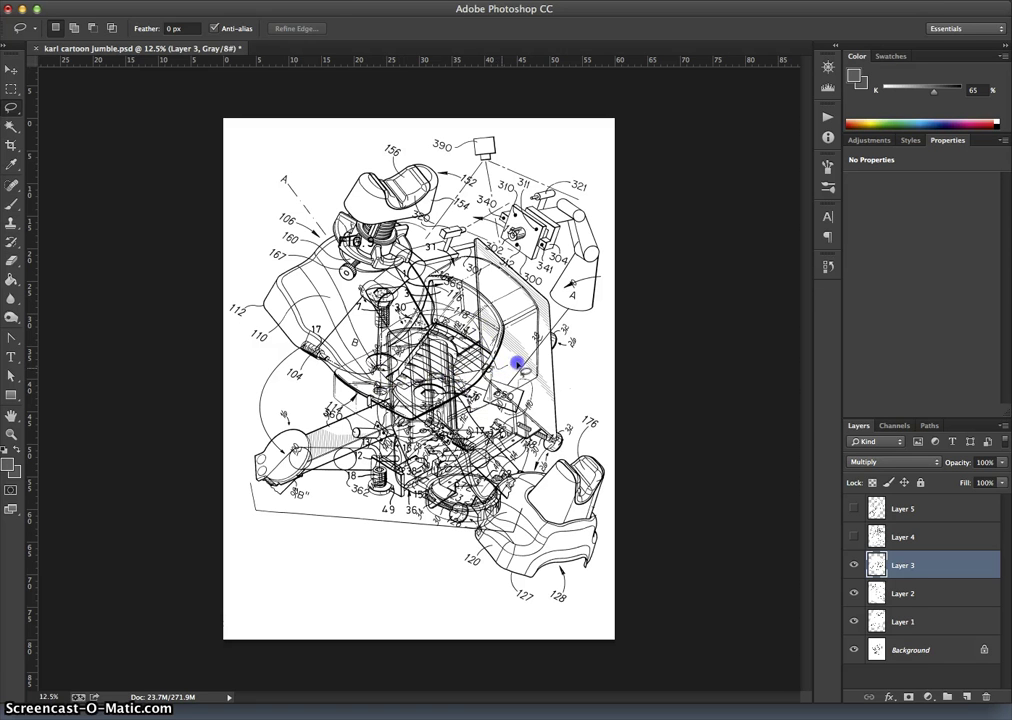
{"action": "mouse_move", "coordinate": [499, 420]}
{"action": "left_mouse_down"}
{"action": "mouse_move", "coordinate": [499, 518]}
{"action": "mouse_move", "coordinate": [529, 505]}
{"action": "mouse_move", "coordinate": [544, 440]}
{"action": "mouse_move", "coordinate": [539, 487]}
{"action": "mouse_move", "coordinate": [558, 330]}
{"action": "mouse_move", "coordinate": [571, 308]}
{"action": "mouse_move", "coordinate": [521, 215]}
{"action": "mouse_move", "coordinate": [529, 230]}
{"action": "mouse_move", "coordinate": [519, 256]}
{"action": "mouse_move", "coordinate": [559, 320]}
{"action": "mouse_move", "coordinate": [538, 370]}
{"action": "mouse_move", "coordinate": [564, 374]}
{"action": "mouse_move", "coordinate": [566, 357]}
{"action": "mouse_move", "coordinate": [593, 347]}
{"action": "mouse_move", "coordinate": [545, 336]}
{"action": "left_mouse_up"}
{"action": "key", "text": "BackSpace"}
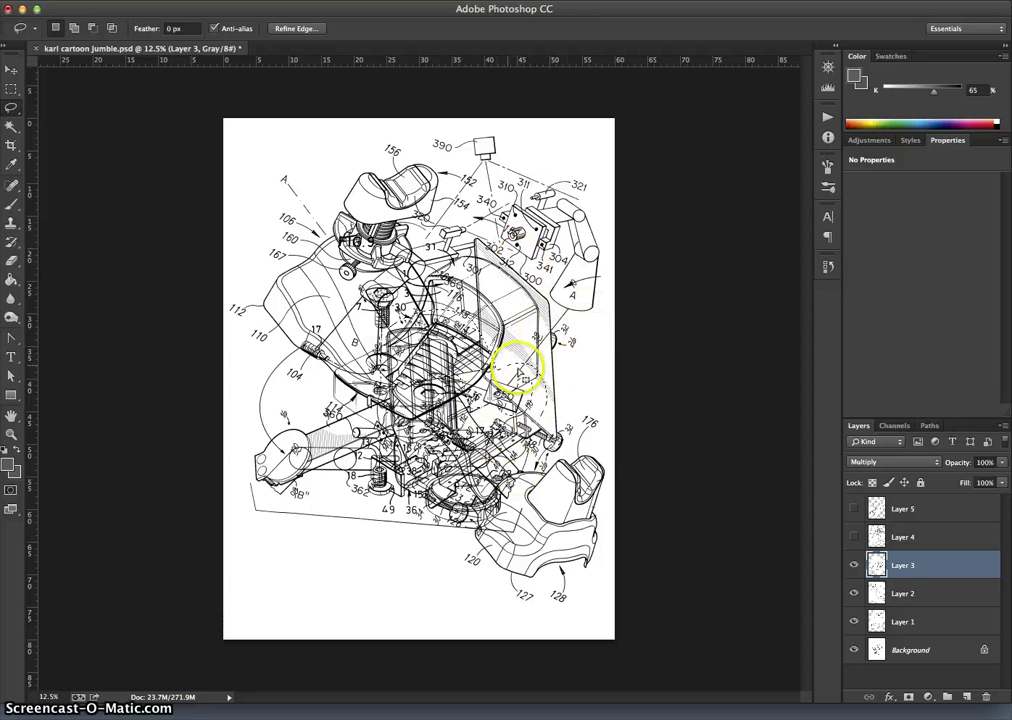
Trim the lasso selection back near the 350 label and delete the Layer 3 linework covering the ribbed seat.
{"action": "left_click_drag", "start_coordinate": [420, 395], "coordinate": [480, 342]}
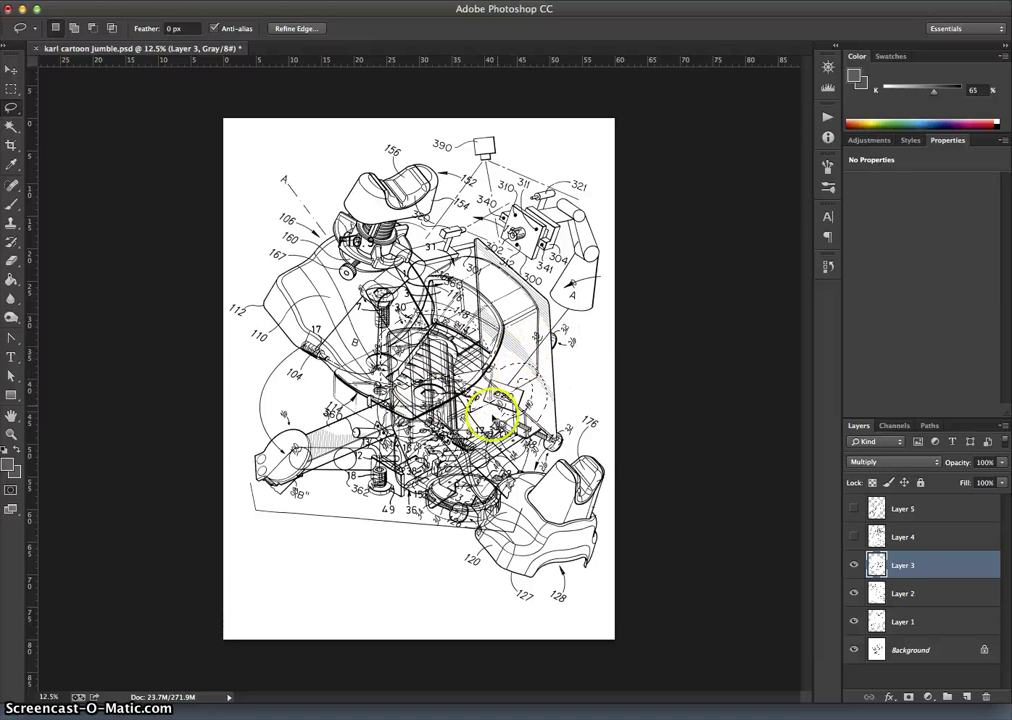
{"action": "left_click", "coordinate": [585, 372]}
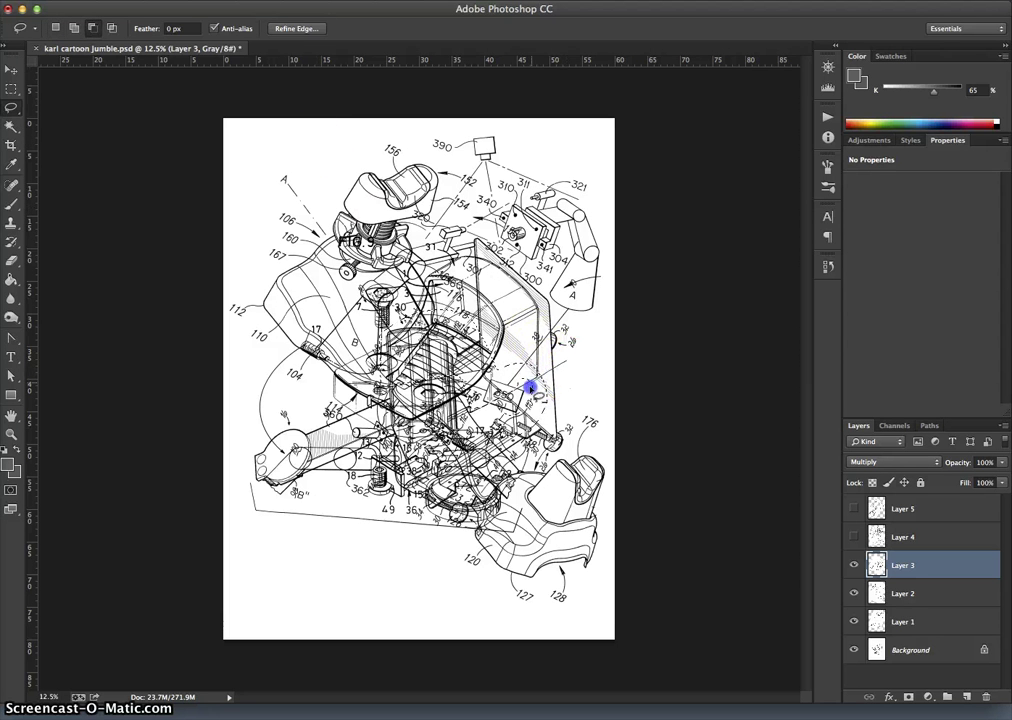
{"action": "mouse_move", "coordinate": [490, 446]}
{"action": "left_mouse_down"}
{"action": "mouse_move", "coordinate": [576, 373]}
{"action": "mouse_move", "coordinate": [530, 425]}
{"action": "left_mouse_up"}
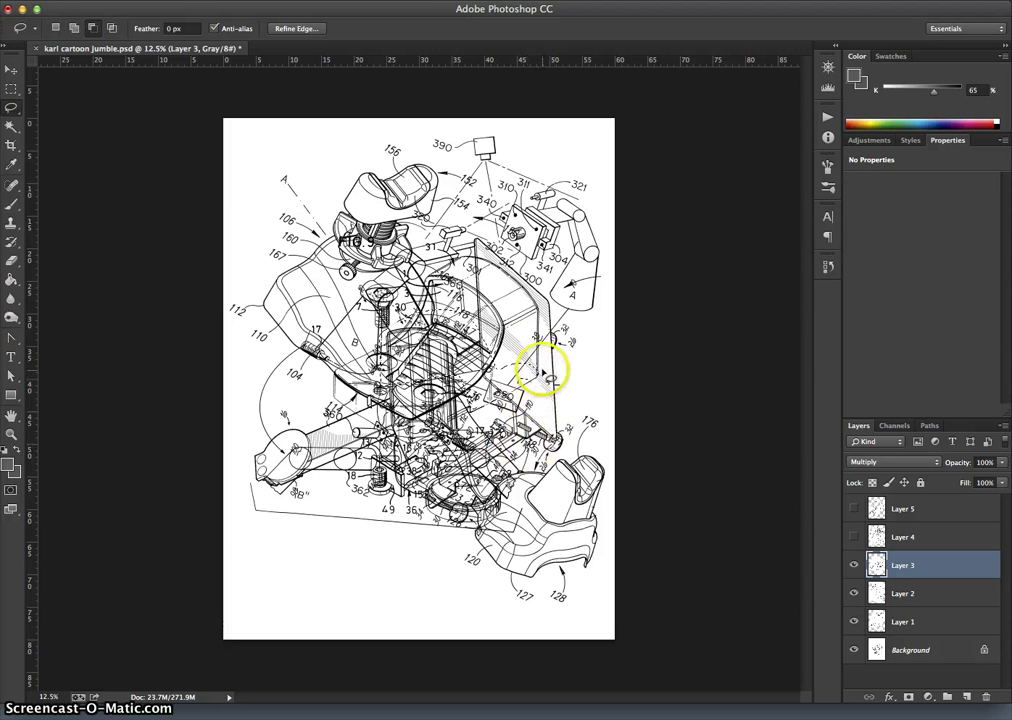
{"action": "key", "text": "alt"}
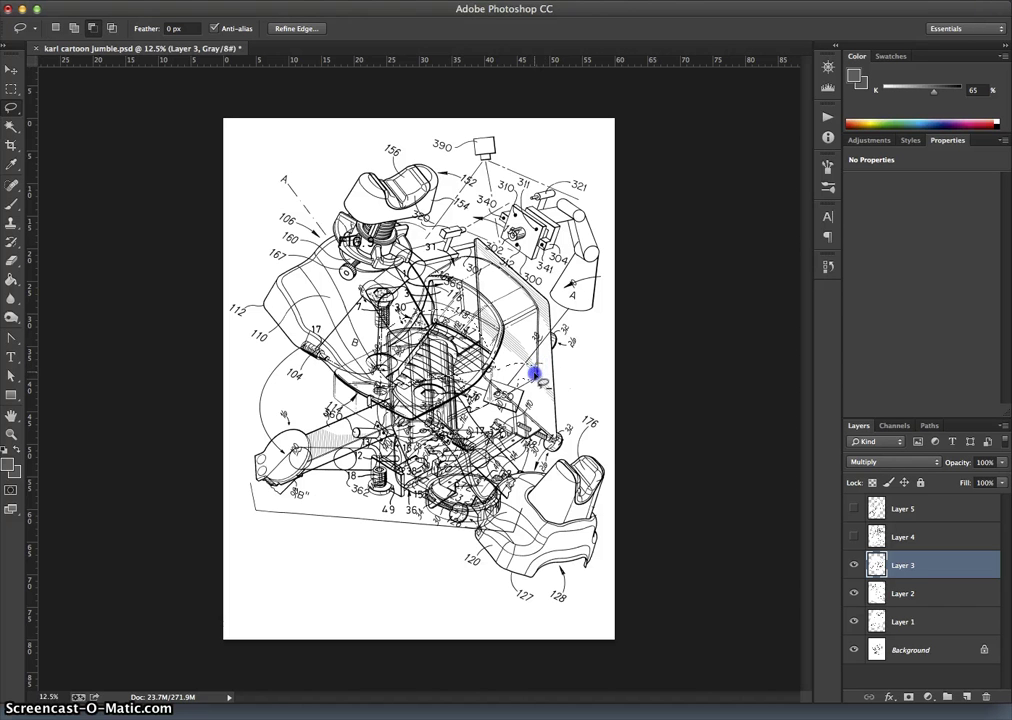
{"action": "left_click_drag", "start_coordinate": [540, 388], "coordinate": [538, 402]}
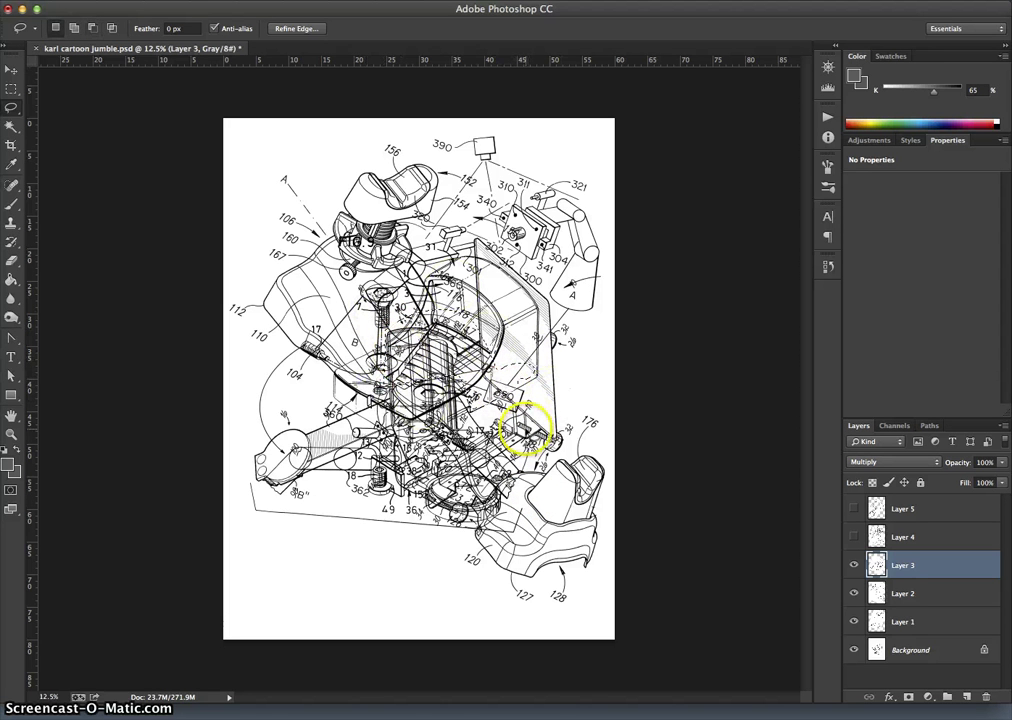
{"action": "key", "text": "Delete"}
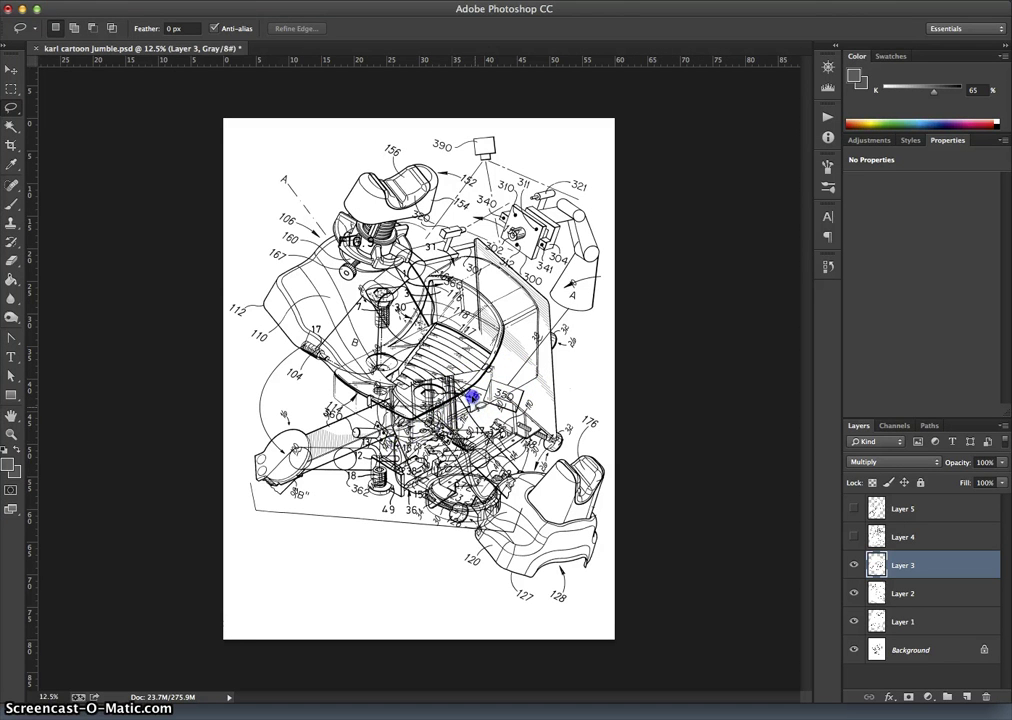
Lasso and delete the band of Layer 3 linework just below the seat's lower rim.
{"action": "left_click_drag", "start_coordinate": [473, 396], "coordinate": [470, 398]}
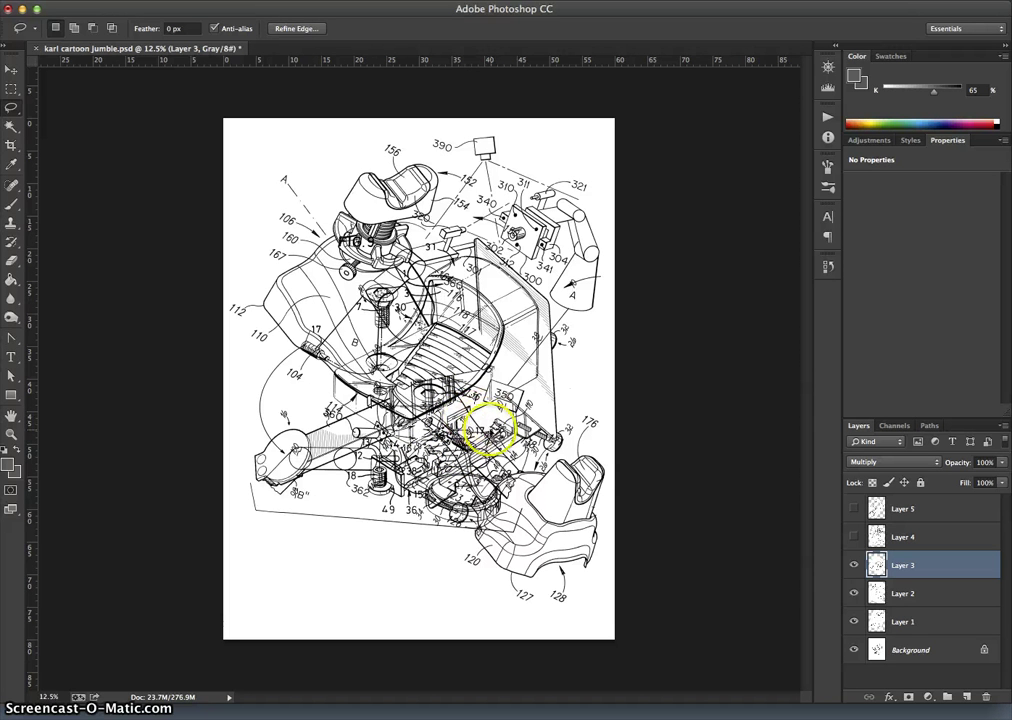
{"action": "left_click", "coordinate": [495, 431]}
{"action": "left_click_drag", "start_coordinate": [465, 400], "coordinate": [464, 398]}
Hide Layer 2, Layer 1 and the Background to isolate Layer 3 around the seat area.
{"action": "key", "text": "super+plus"}
{"action": "key", "text": "super+plus"}
{"action": "key", "text": "super+plus"}
{"action": "key", "text": "super+plus"}
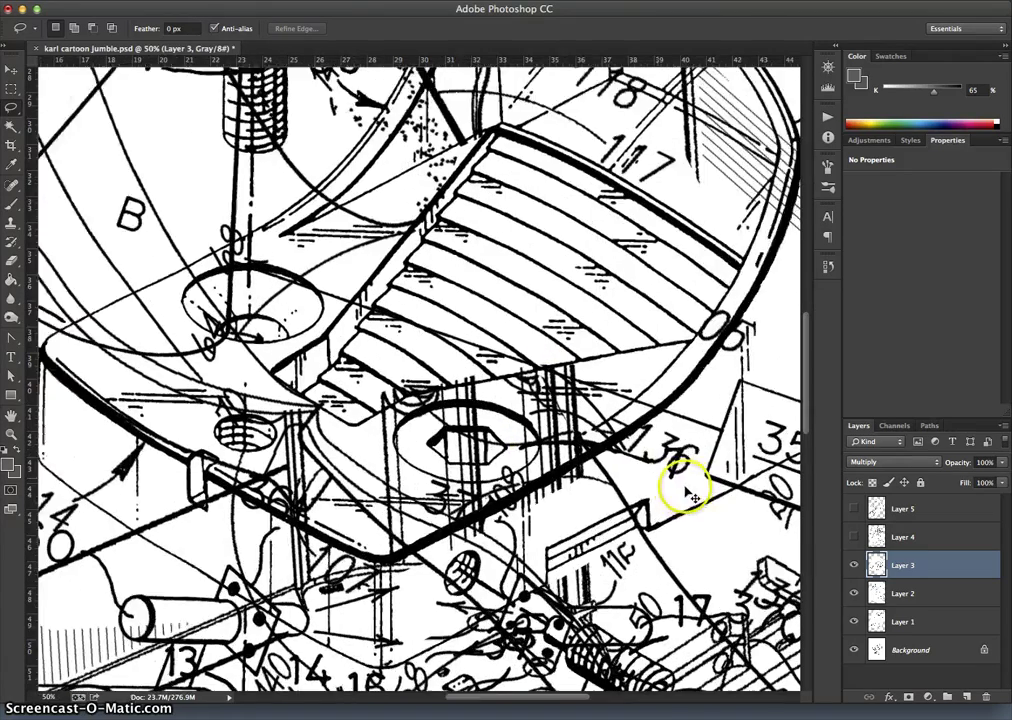
{"action": "key", "text": "super+equal"}
{"action": "left_click", "coordinate": [853, 593]}
{"action": "left_click", "coordinate": [853, 621]}
{"action": "left_click", "coordinate": [853, 650]}
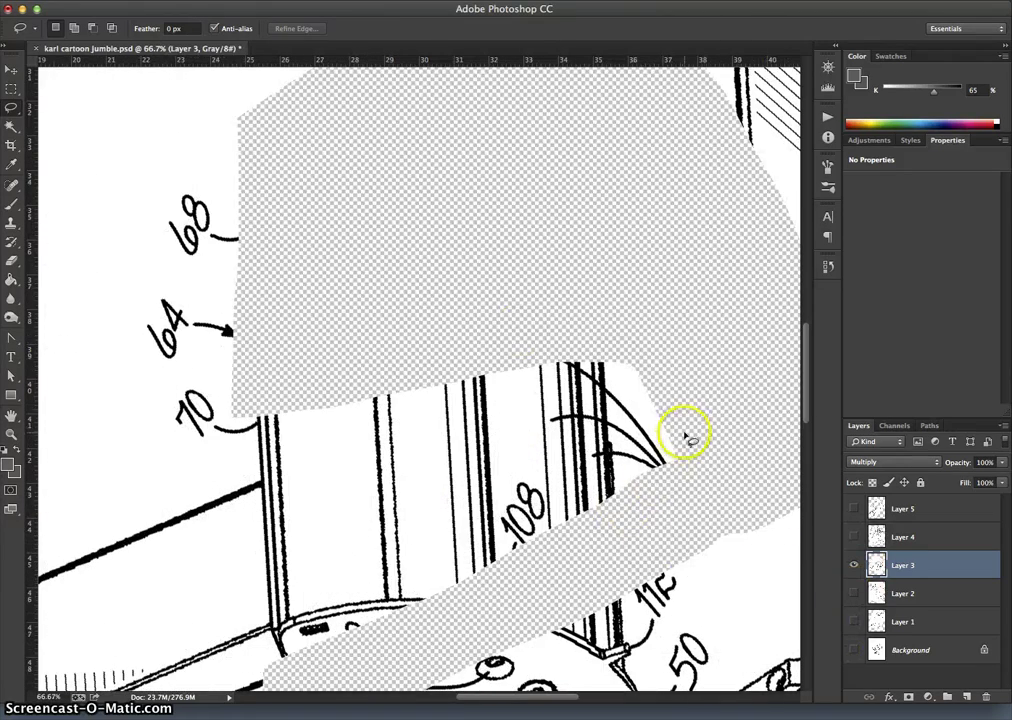
Lasso the leftover strip running from the curved leader lines past the 108 label to the frame's lower corner, trimming the end beyond the leader lines.
{"action": "left_click_drag", "start_coordinate": [693, 423], "coordinate": [655, 440]}
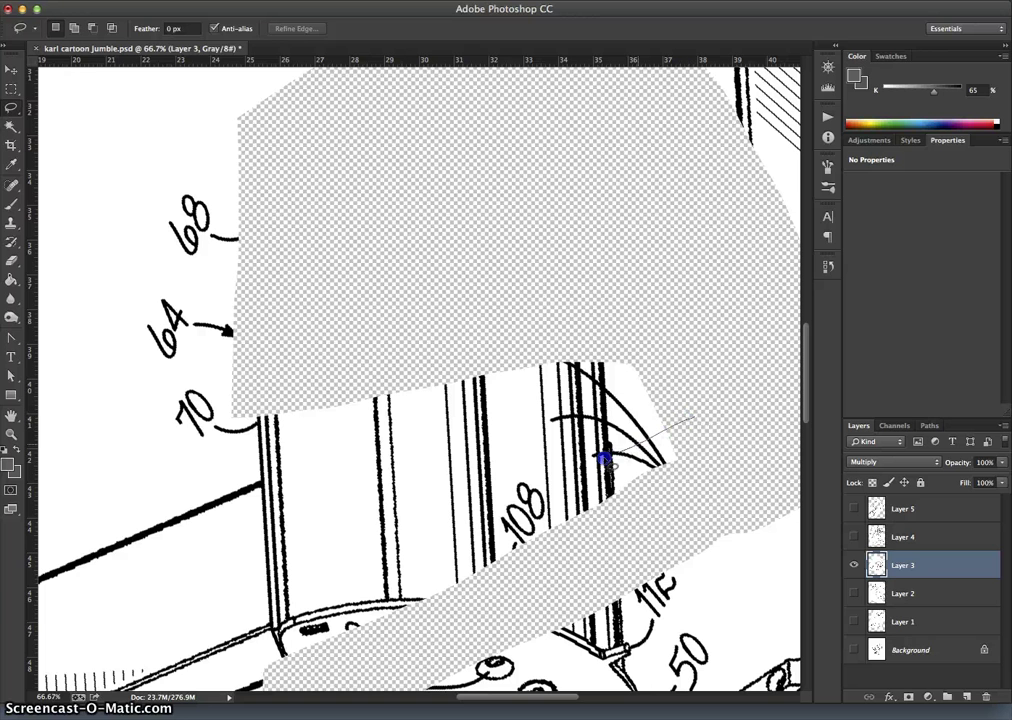
{"action": "mouse_move", "coordinate": [522, 477]}
{"action": "left_mouse_down"}
{"action": "mouse_move", "coordinate": [287, 619]}
{"action": "mouse_move", "coordinate": [273, 635]}
{"action": "mouse_move", "coordinate": [274, 659]}
{"action": "mouse_move", "coordinate": [323, 665]}
{"action": "mouse_move", "coordinate": [531, 576]}
{"action": "mouse_move", "coordinate": [703, 463]}
{"action": "mouse_move", "coordinate": [707, 433]}
{"action": "left_mouse_up"}
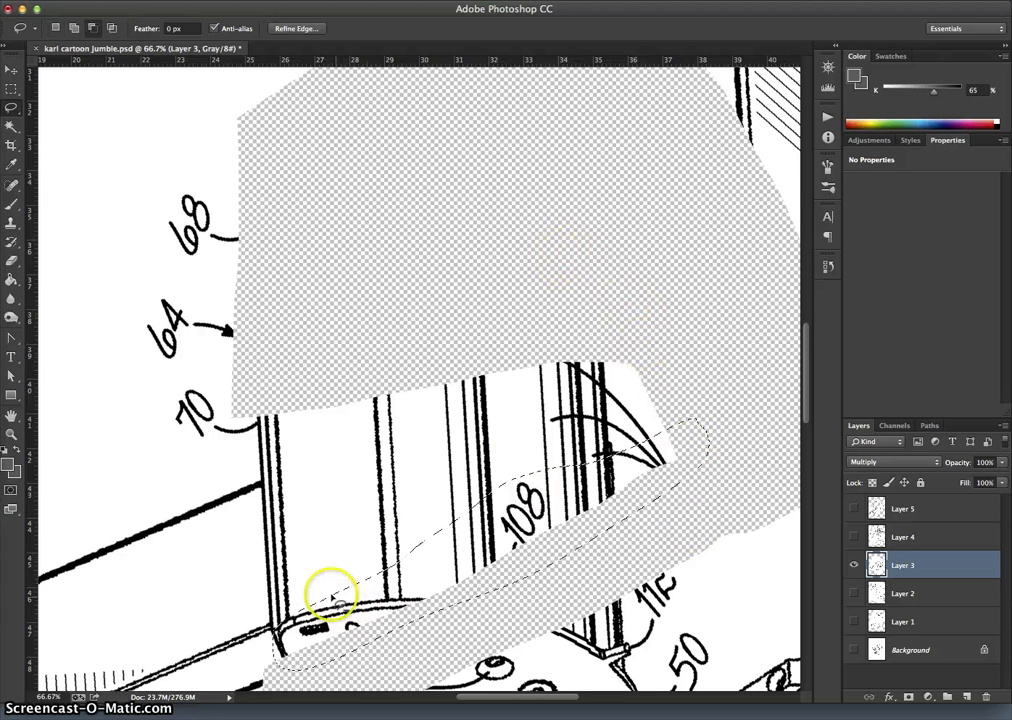
{"action": "mouse_move", "coordinate": [672, 367]}
{"action": "left_mouse_down"}
{"action": "mouse_move", "coordinate": [655, 394]}
{"action": "mouse_move", "coordinate": [679, 471]}
{"action": "mouse_move", "coordinate": [720, 416]}
{"action": "left_mouse_up"}
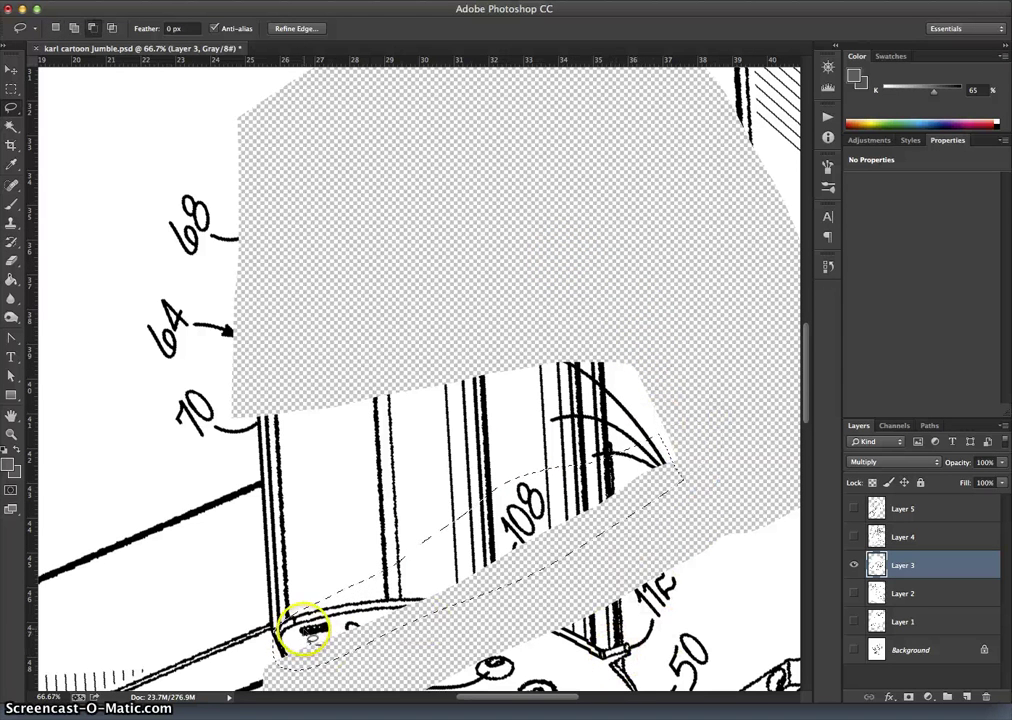
Extend the selection over the frame's lower corner, where the three vertical lines meet the slanted arm.
{"action": "key", "text": "super+plus"}
{"action": "key", "text": "super+plus"}
{"action": "mouse_move", "coordinate": [283, 602]}
{"action": "left_mouse_down"}
{"action": "mouse_move", "coordinate": [316, 499]}
{"action": "mouse_move", "coordinate": [438, 248]}
{"action": "left_mouse_up"}
{"action": "left_click_drag", "start_coordinate": [305, 648], "coordinate": [404, 382]}
{"action": "scroll", "coordinate": [357, 508], "scroll_direction": "down", "scroll_amount": 2}
{"action": "key", "text": "super+plus"}
{"action": "scroll", "coordinate": [398, 357], "scroll_direction": "down", "scroll_amount": 5}
{"action": "scroll", "coordinate": [398, 357], "scroll_direction": "left", "scroll_amount": 4}
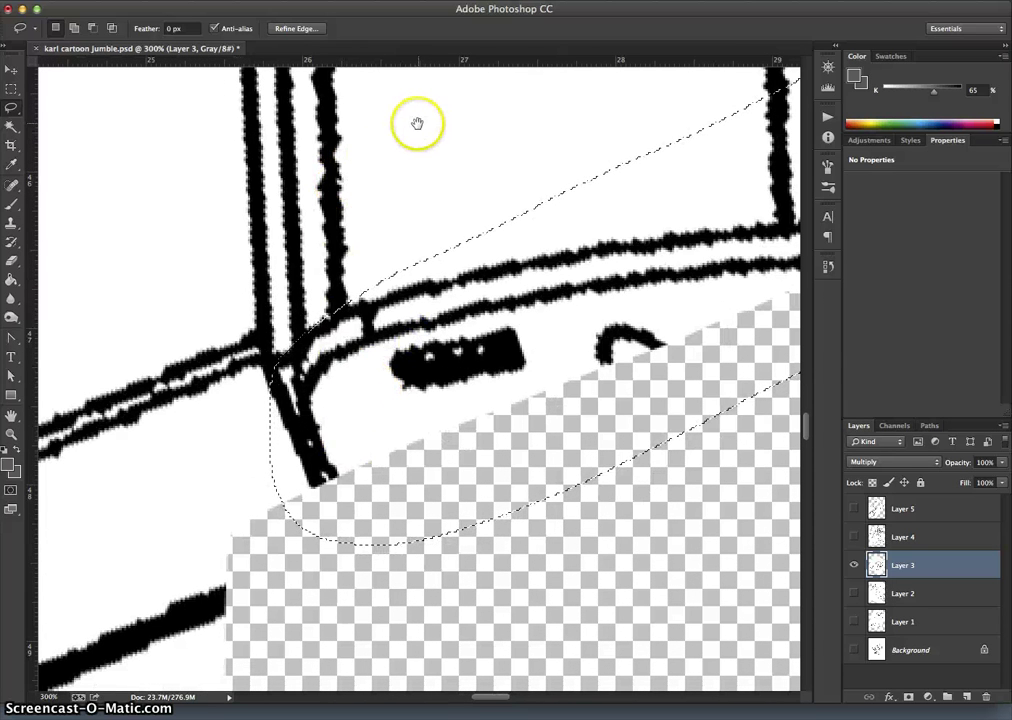
{"action": "left_click_drag", "start_coordinate": [379, 200], "coordinate": [554, 173]}
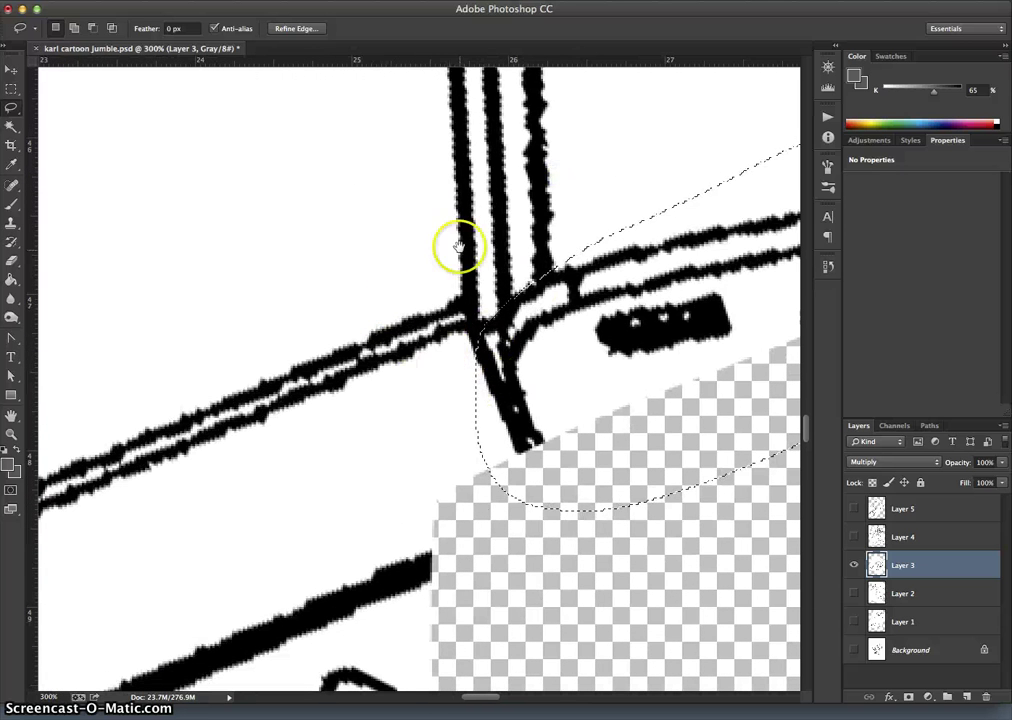
{"action": "left_click_drag", "start_coordinate": [408, 363], "coordinate": [196, 511]}
{"action": "left_click_drag", "start_coordinate": [448, 477], "coordinate": [457, 453]}
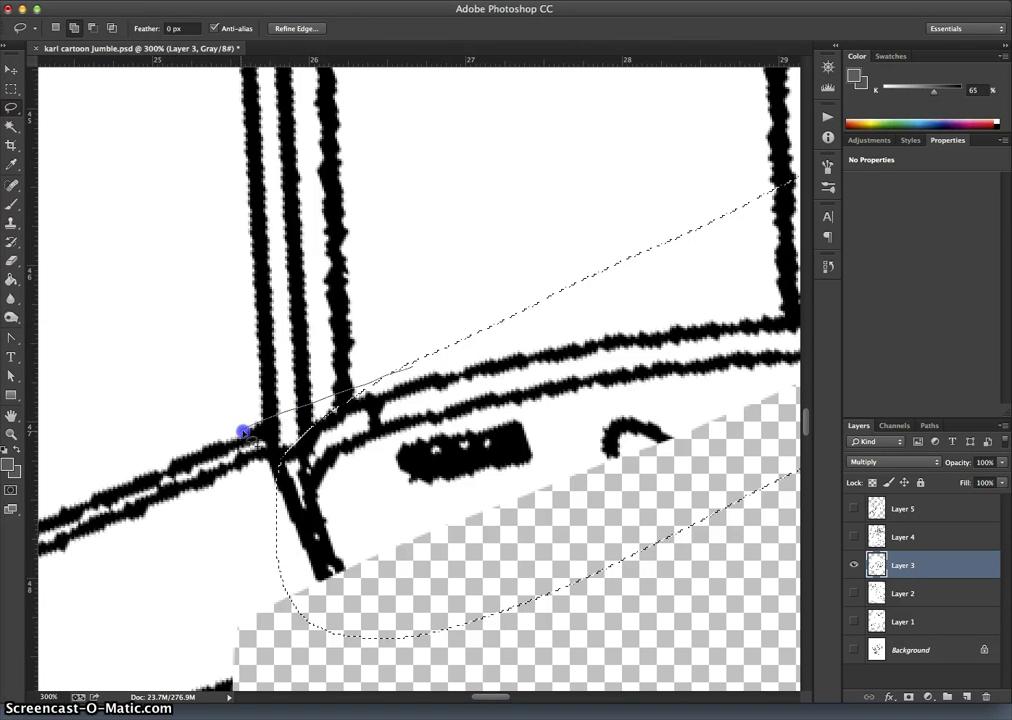
{"action": "mouse_move", "coordinate": [265, 480]}
{"action": "left_mouse_down"}
{"action": "mouse_move", "coordinate": [281, 550]}
{"action": "mouse_move", "coordinate": [327, 569]}
{"action": "mouse_move", "coordinate": [452, 475]}
{"action": "mouse_move", "coordinate": [457, 385]}
{"action": "mouse_move", "coordinate": [408, 372]}
{"action": "left_mouse_up"}
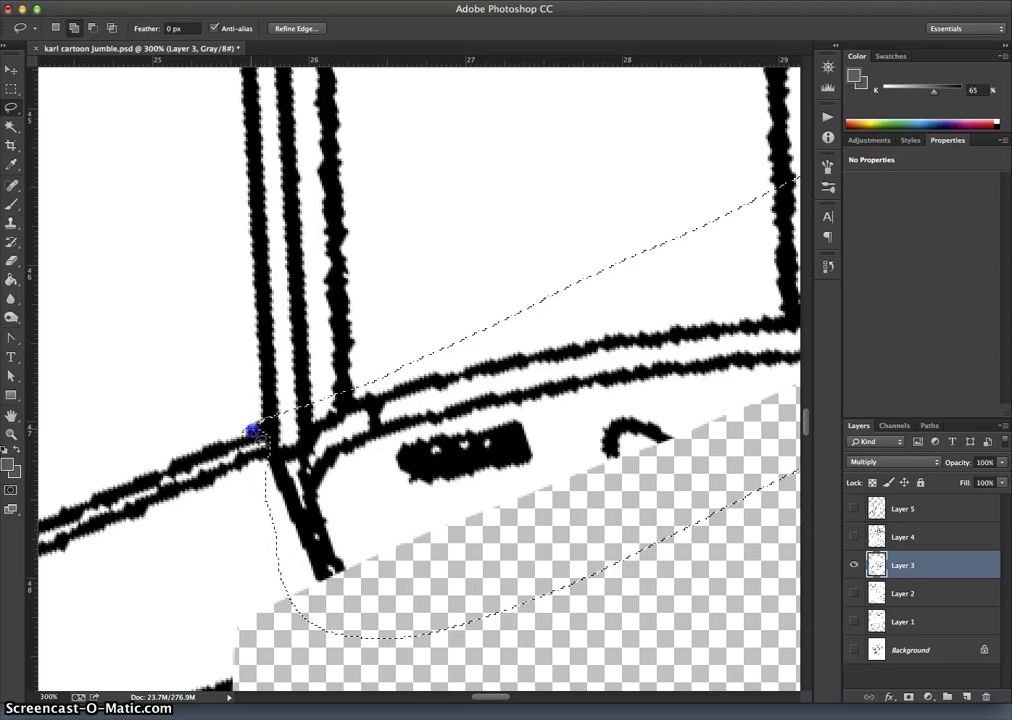
{"action": "left_click_drag", "start_coordinate": [258, 430], "coordinate": [268, 438]}
{"action": "mouse_move", "coordinate": [281, 506]}
{"action": "left_mouse_down"}
{"action": "mouse_move", "coordinate": [356, 486]}
{"action": "mouse_move", "coordinate": [401, 358]}
{"action": "left_mouse_up"}
{"action": "mouse_move", "coordinate": [268, 405]}
{"action": "left_mouse_down"}
{"action": "mouse_move", "coordinate": [243, 429]}
{"action": "mouse_move", "coordinate": [276, 429]}
{"action": "left_mouse_up"}
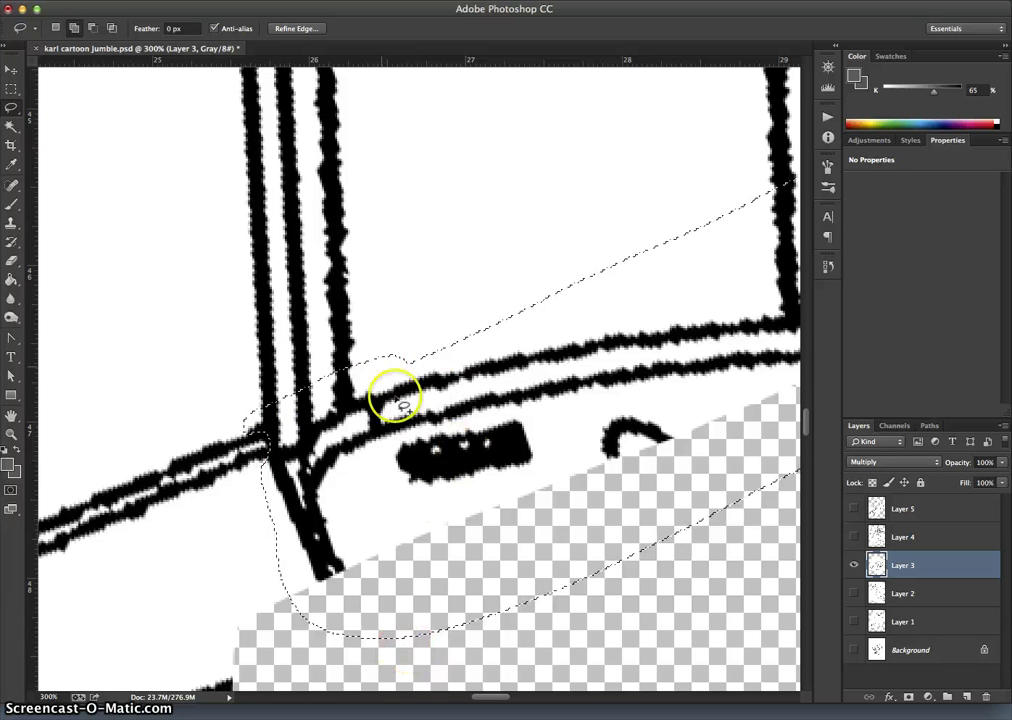
Exclude the lower ends of the three vertical lines from the selection and delete the remaining strip from Layer 3.
{"action": "left_click_drag", "start_coordinate": [375, 319], "coordinate": [357, 378]}
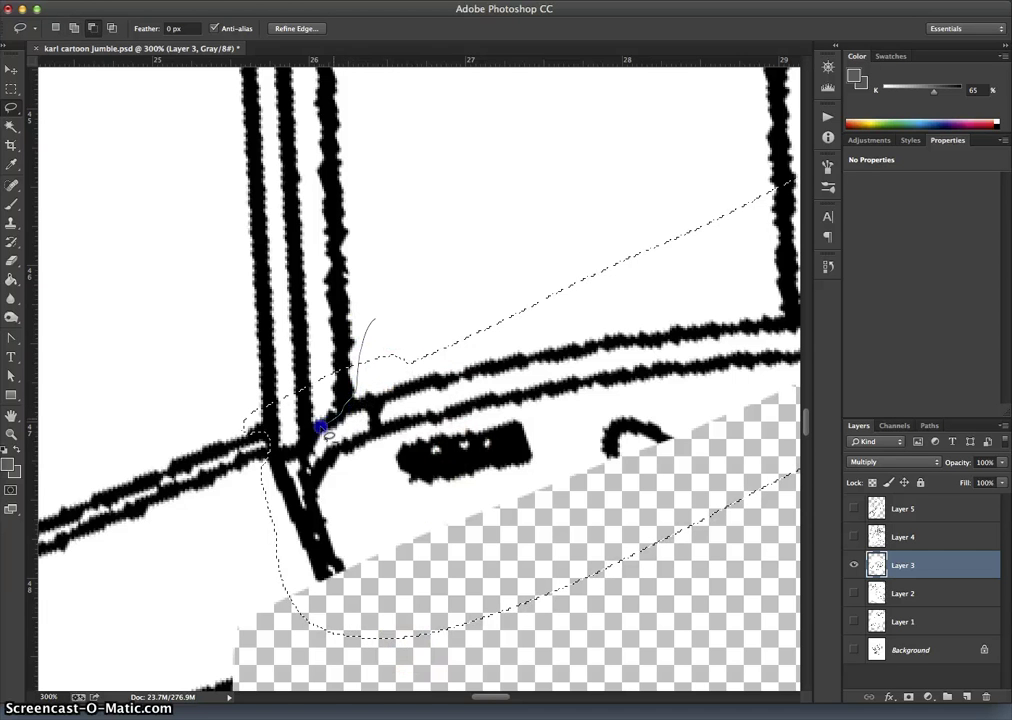
{"action": "mouse_move", "coordinate": [317, 430]}
{"action": "left_mouse_down"}
{"action": "mouse_move", "coordinate": [301, 452]}
{"action": "mouse_move", "coordinate": [271, 316]}
{"action": "mouse_move", "coordinate": [350, 314]}
{"action": "left_mouse_up"}
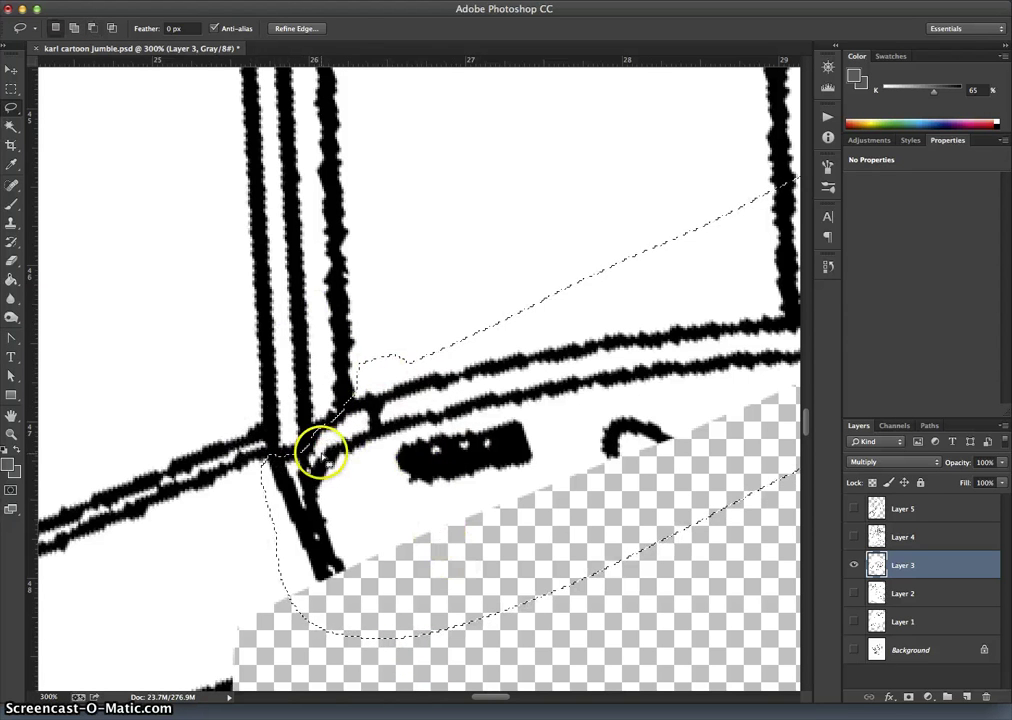
{"action": "key", "text": "Delete"}
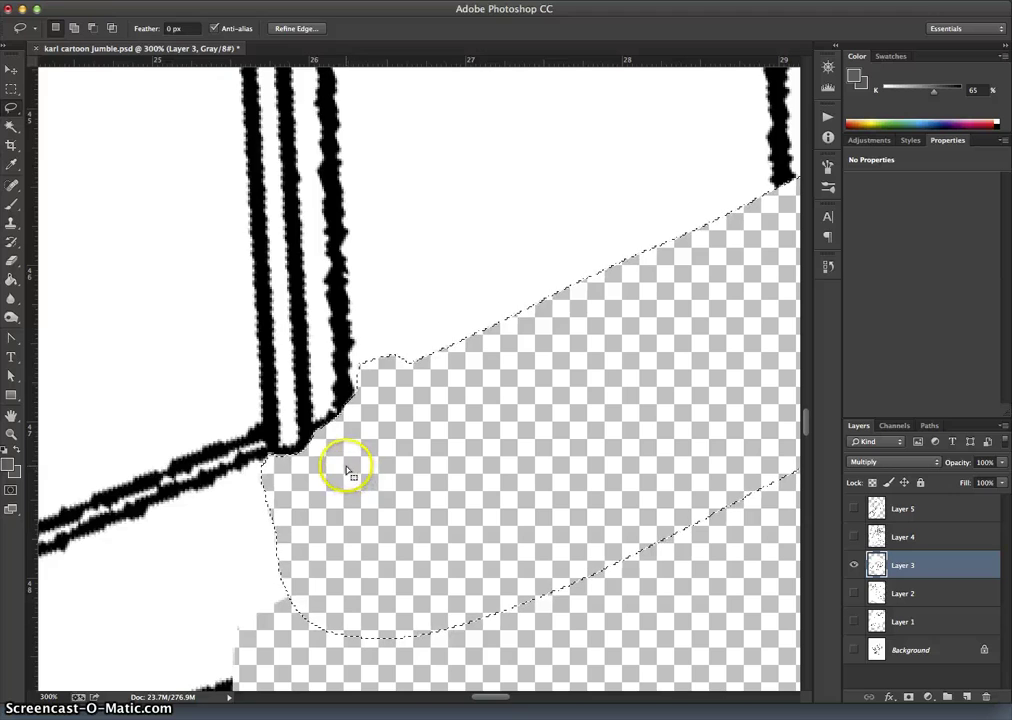
{"action": "key", "text": "ctrl+d"}
Show Layer 2, Layer 1 and the Background again with the whole drawing in view.
{"action": "key", "text": "super+minus"}
{"action": "key", "text": "super+minus"}
{"action": "key", "text": "super+minus"}
{"action": "key", "text": "super+minus"}
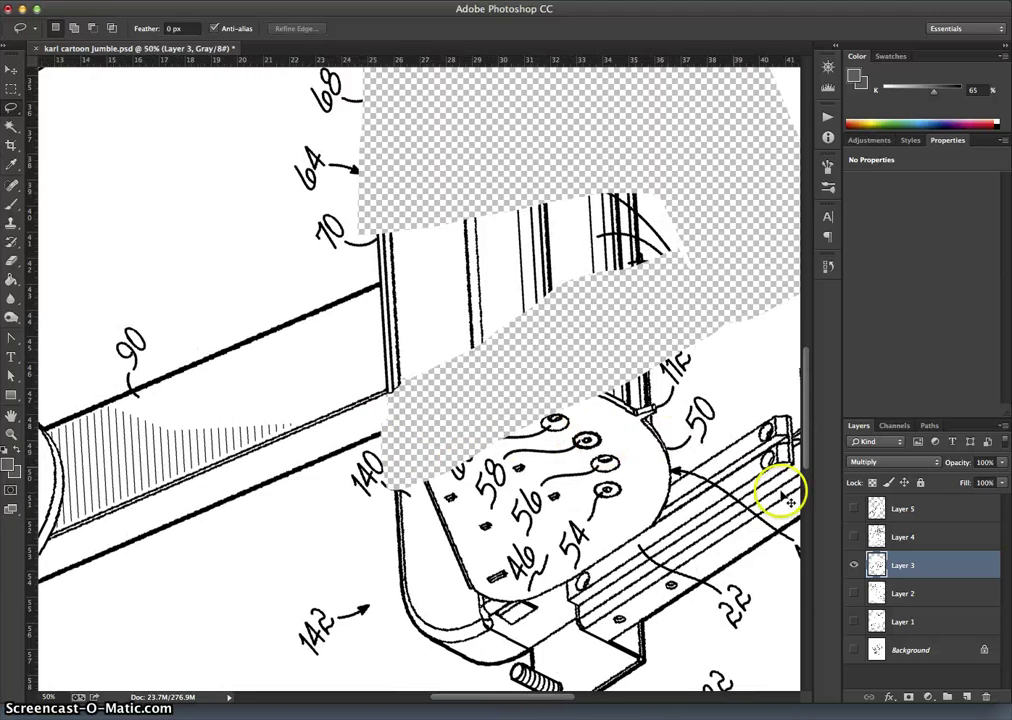
{"action": "left_click_drag", "start_coordinate": [854, 597], "coordinate": [854, 651]}
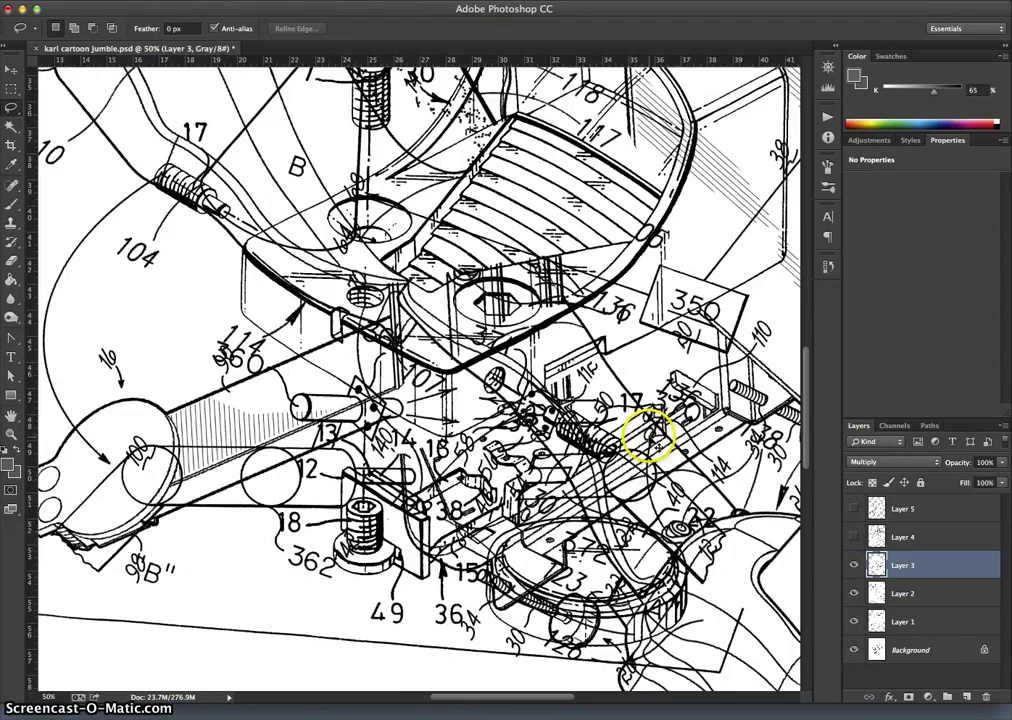
{"action": "scroll", "coordinate": [652, 437], "scroll_direction": "down", "scroll_amount": 4}
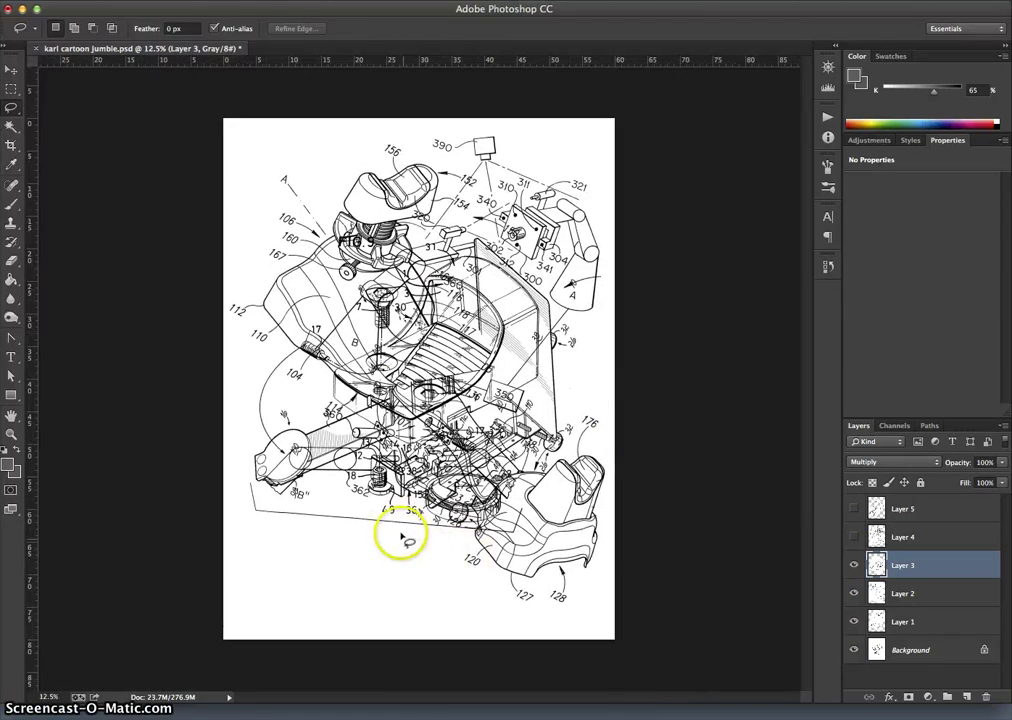
Lasso and delete the Layer 3 linework overlapping the 49 and 36 labels, leaving nothing selected.
{"action": "left_click_drag", "start_coordinate": [400, 535], "coordinate": [393, 490]}
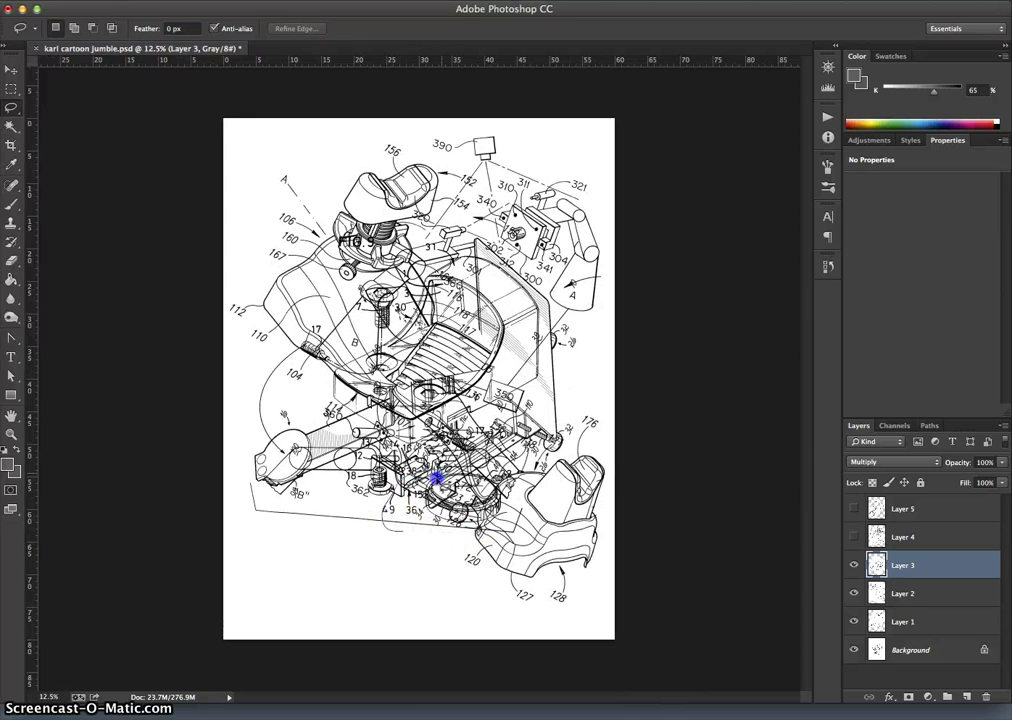
{"action": "left_click_drag", "start_coordinate": [424, 530], "coordinate": [402, 535]}
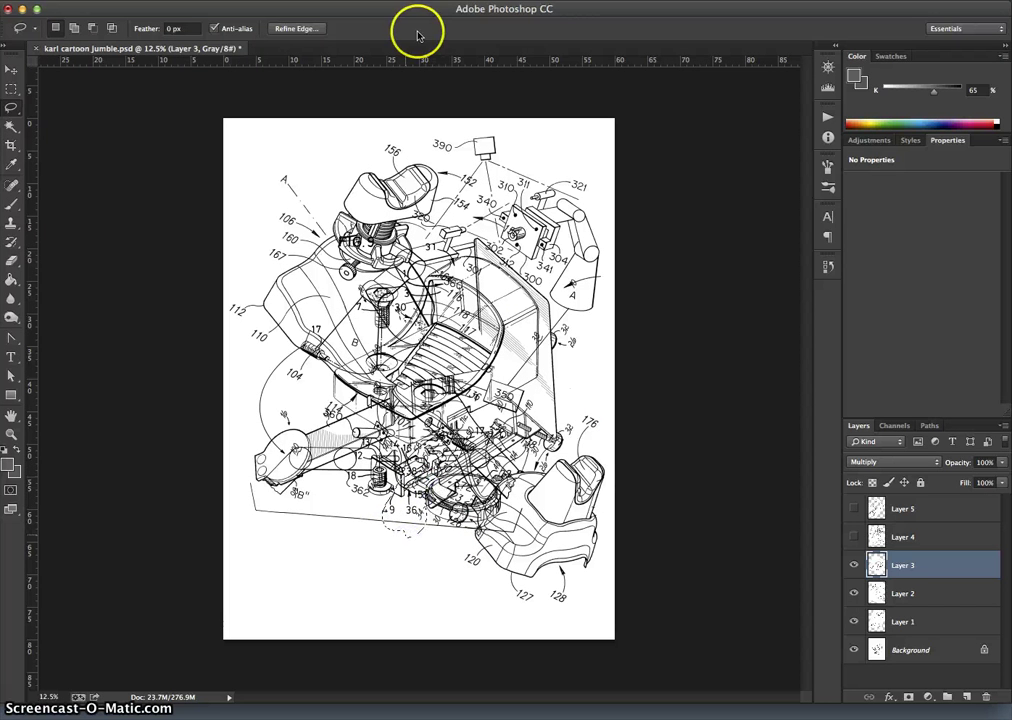
{"action": "key", "text": "Delete"}
{"action": "left_click", "coordinate": [456, 535]}
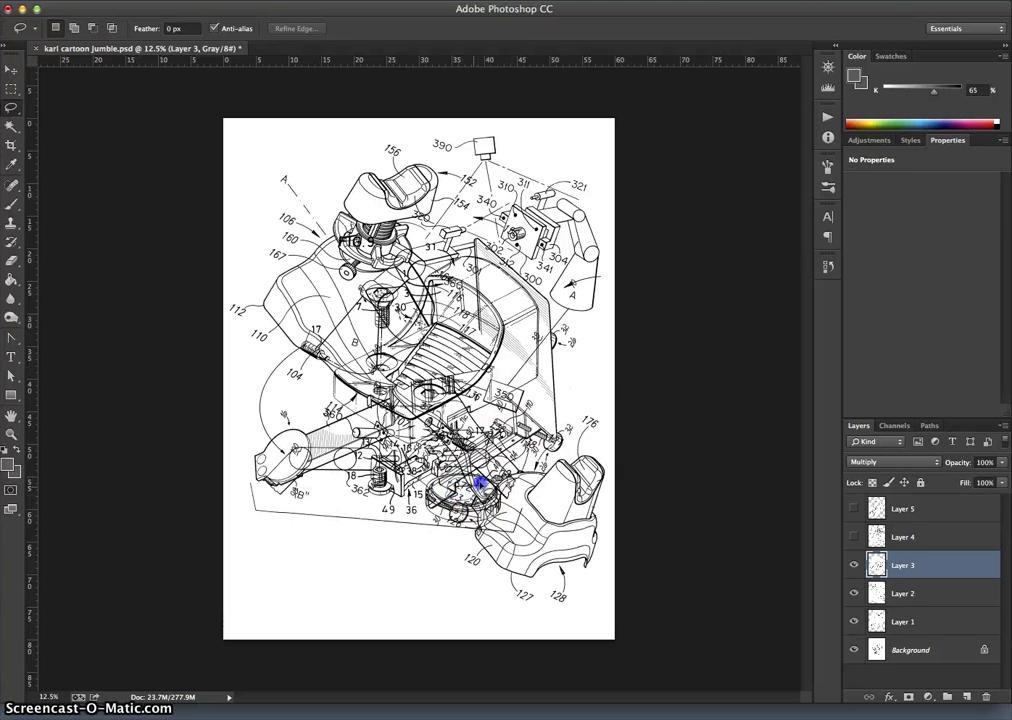
Try to delete the Layer 3 linework inside the round disc, over the 372 and 123 labels.
{"action": "left_click_drag", "start_coordinate": [480, 484], "coordinate": [481, 484]}
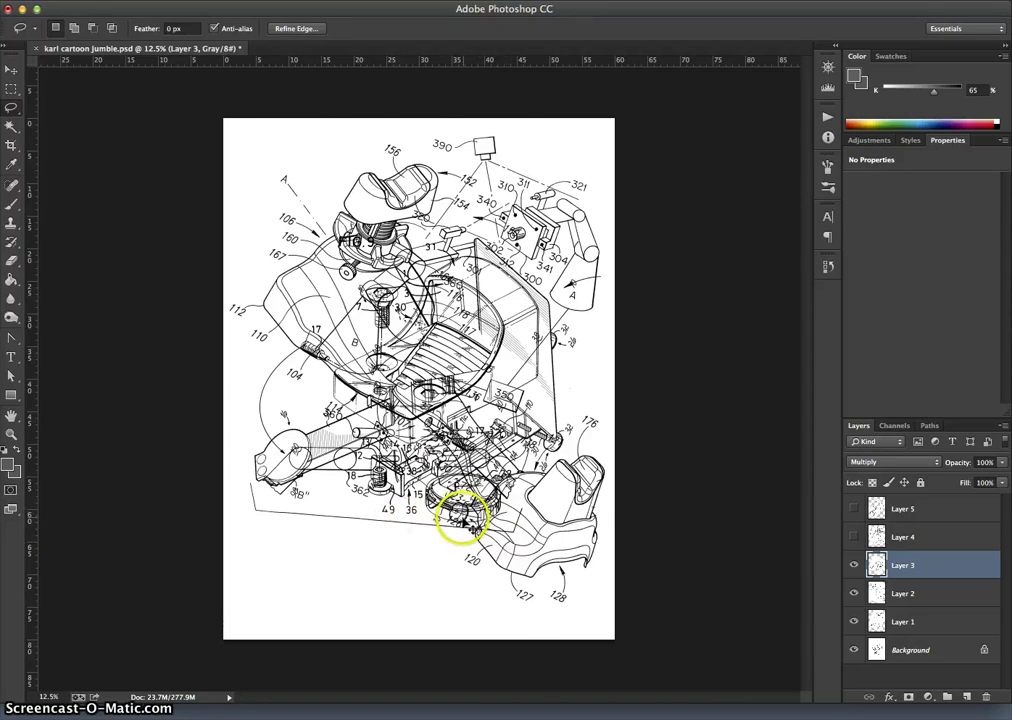
{"action": "key", "text": "super+plus"}
{"action": "key", "text": "super+plus"}
{"action": "key", "text": "super+plus"}
{"action": "key", "text": "super+plus"}
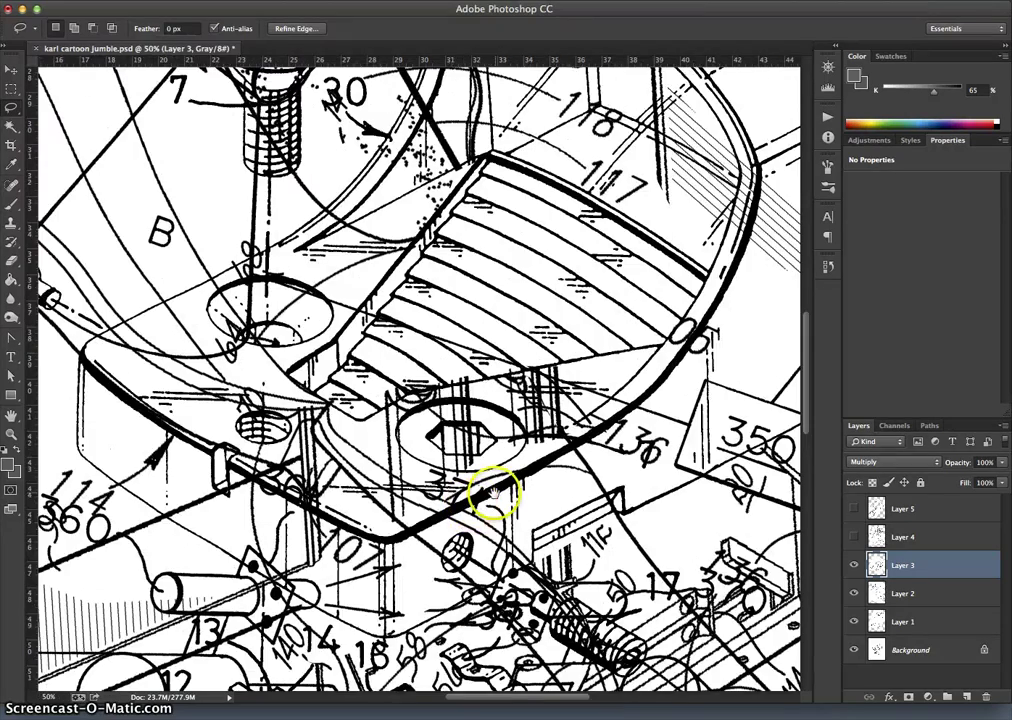
{"action": "mouse_move", "coordinate": [495, 493]}
{"action": "left_mouse_down"}
{"action": "mouse_move", "coordinate": [403, 180]}
{"action": "mouse_move", "coordinate": [497, 415]}
{"action": "mouse_move", "coordinate": [458, 347]}
{"action": "left_mouse_up"}
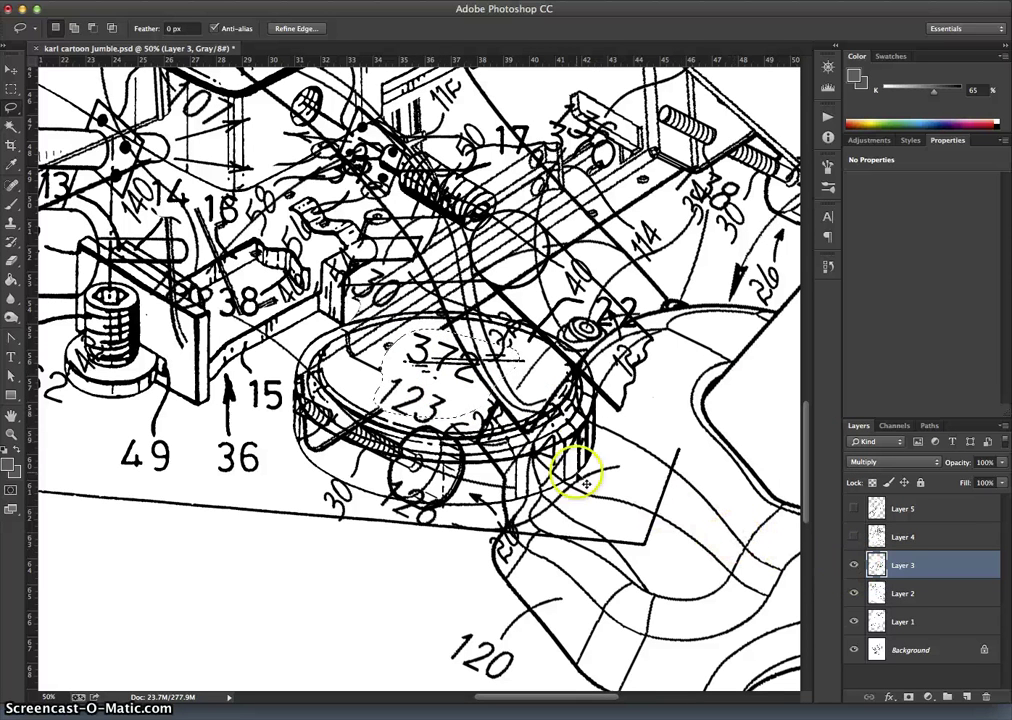
{"action": "key", "text": "super+z"}
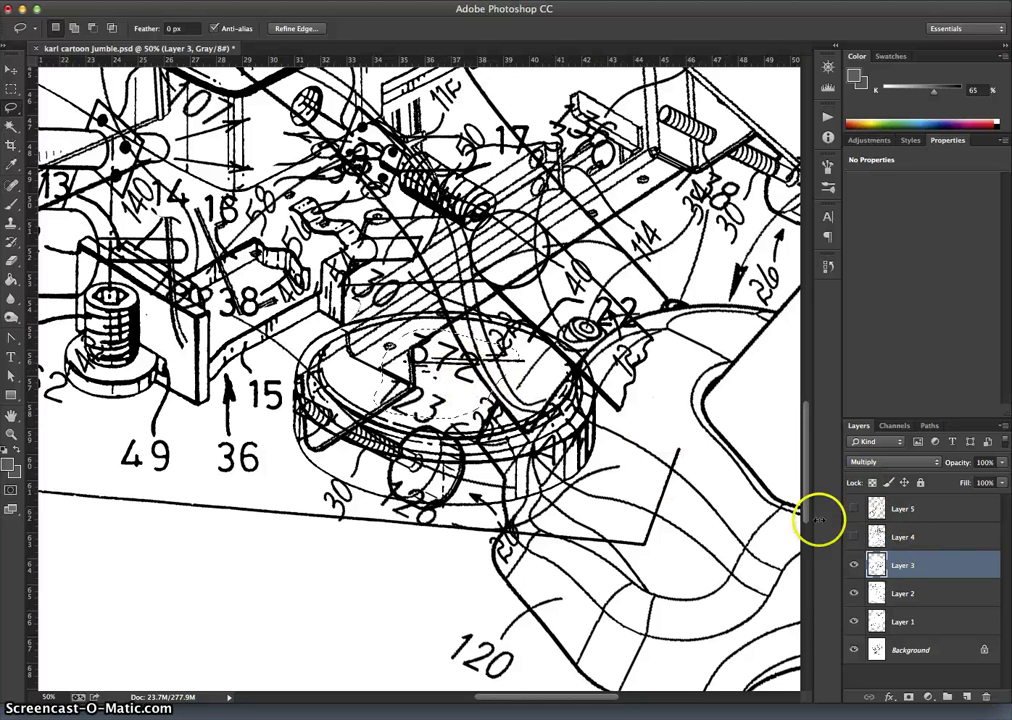
Hide Layer 3 and make Layer 2 active, checking which linework belongs to it by switching its visibility off and on.
{"action": "left_click", "coordinate": [853, 564]}
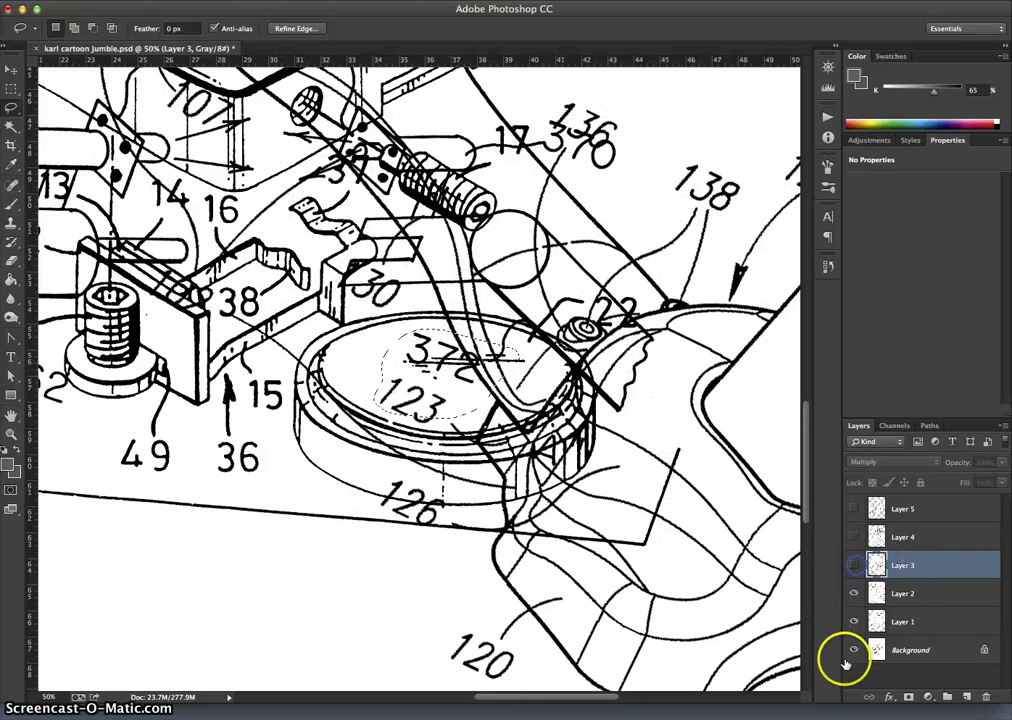
{"action": "left_click", "coordinate": [903, 594]}
{"action": "left_click", "coordinate": [854, 596]}
{"action": "left_click", "coordinate": [854, 596]}
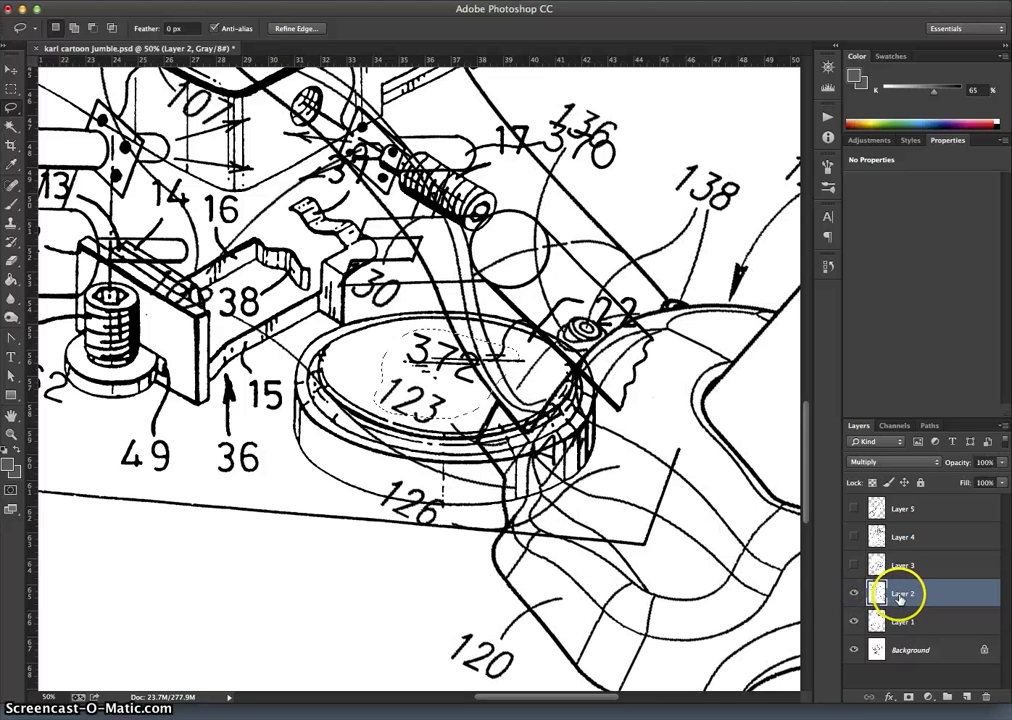
Delete the 372 label inside the round disc's selection on Layer 1, and show Layer 3 and Layer 4 again.
{"action": "double_click", "coordinate": [903, 622]}
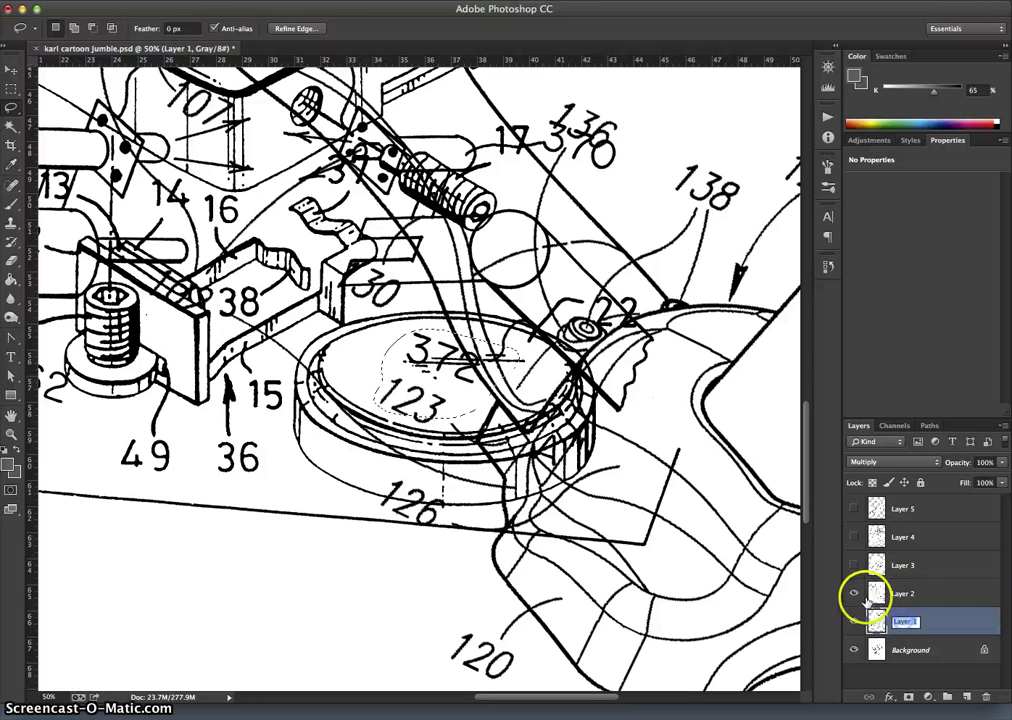
{"action": "left_click", "coordinate": [857, 598]}
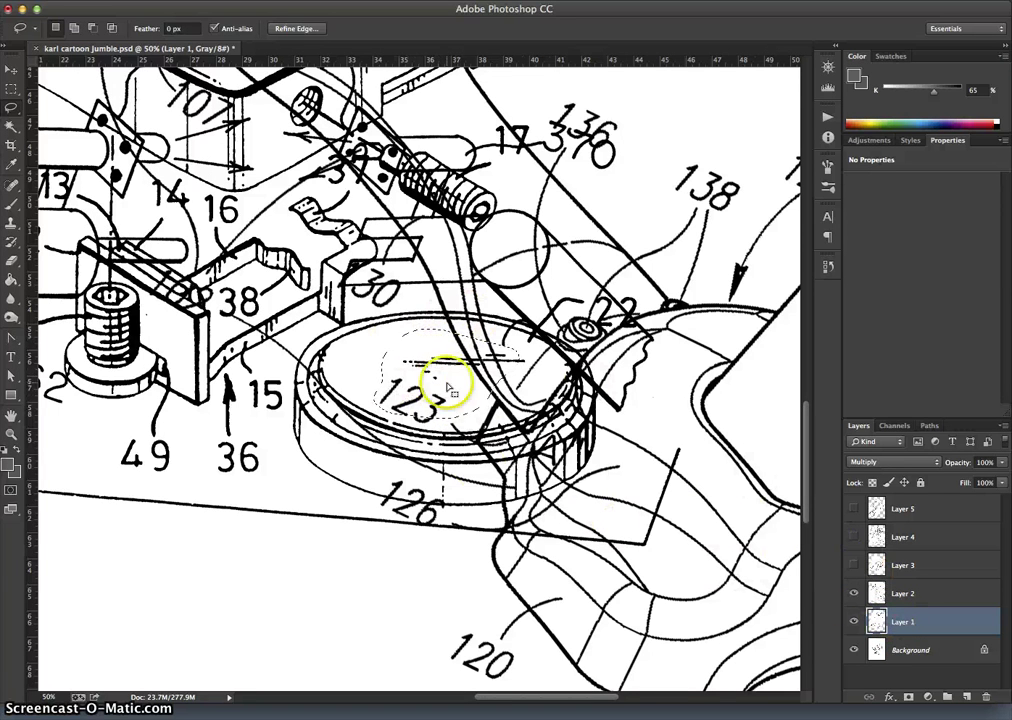
{"action": "left_click", "coordinate": [853, 565]}
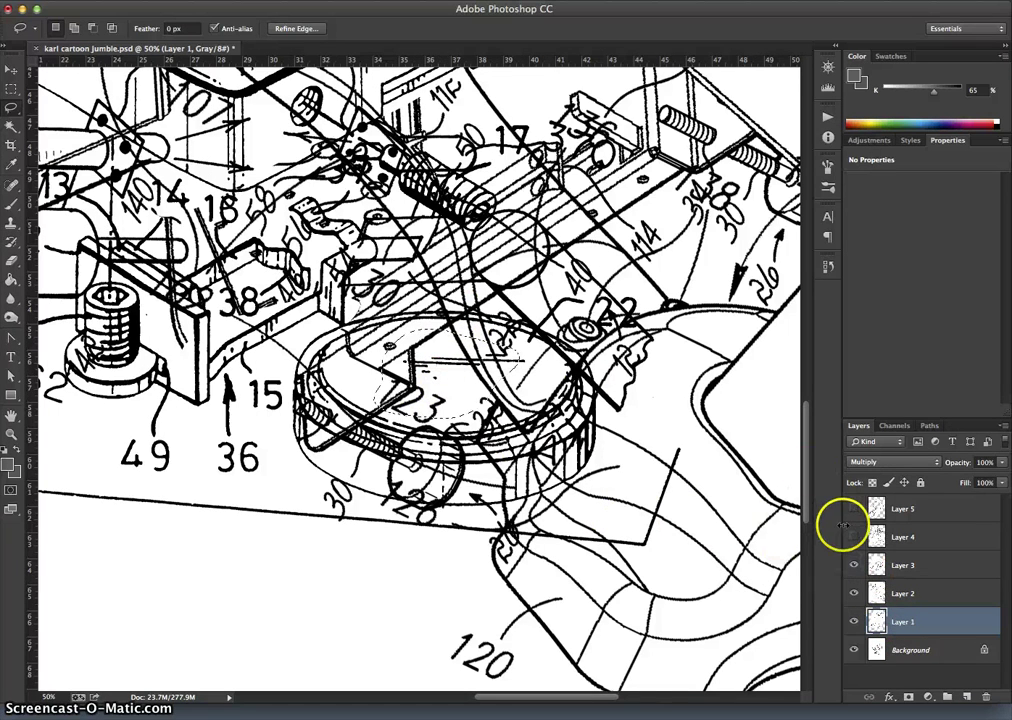
{"action": "left_click", "coordinate": [851, 537]}
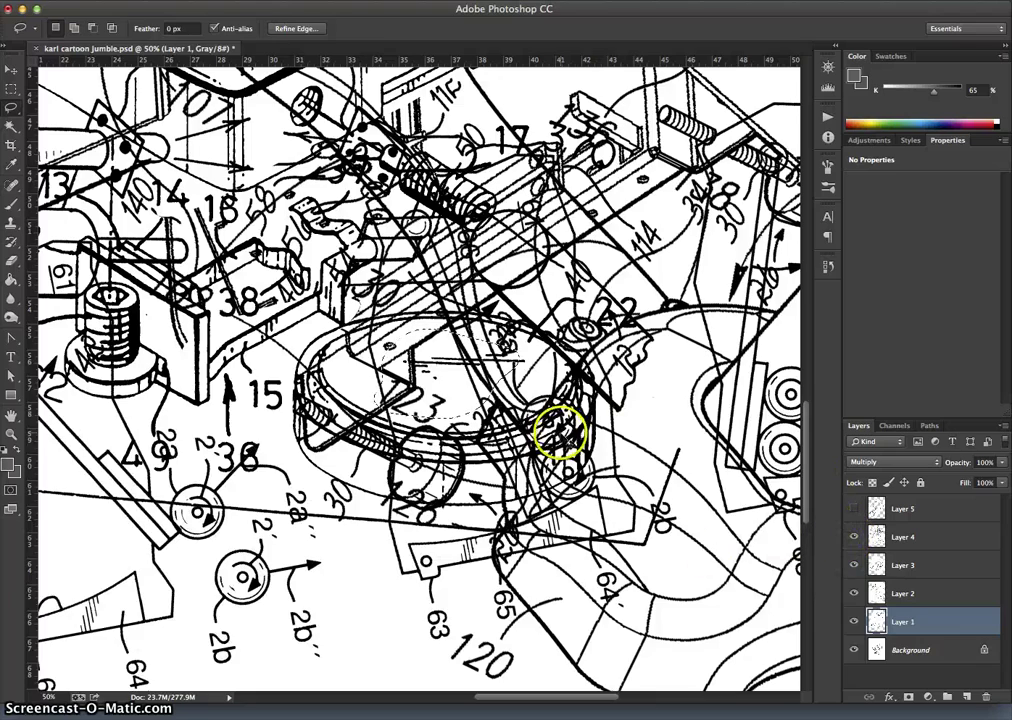
Examine which linework across the whole drawing belongs to Layer 4 and Layer 3 by switching their visibility.
{"action": "key", "text": "super+minus"}
{"action": "key", "text": "super+minus"}
{"action": "key", "text": "super+minus"}
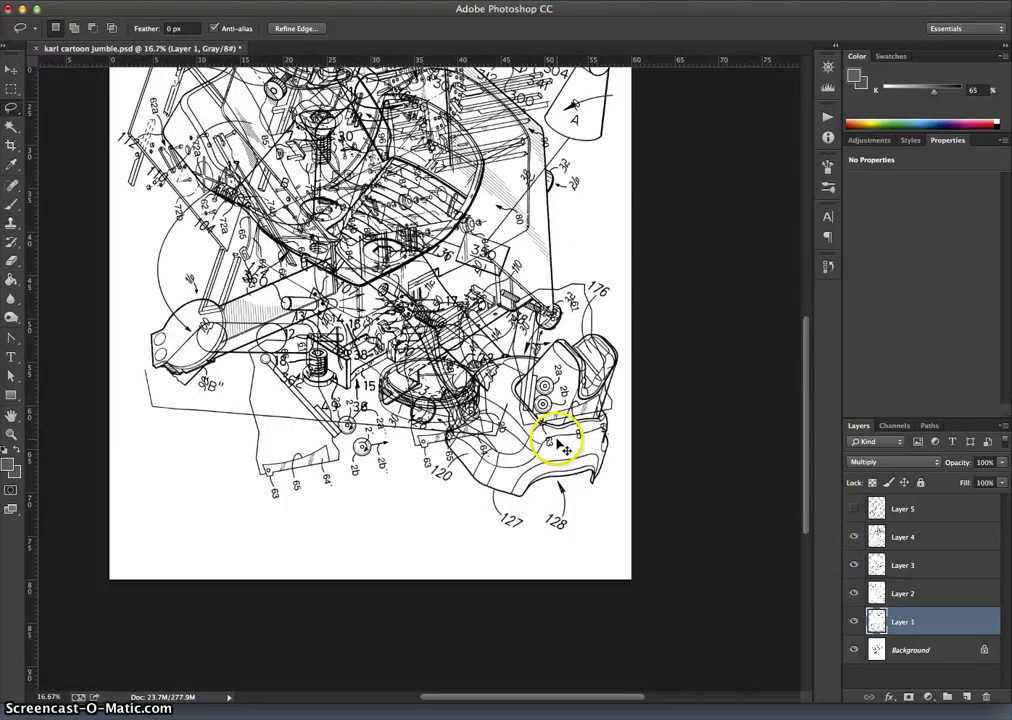
{"action": "mouse_move", "coordinate": [424, 343]}
{"action": "left_mouse_down"}
{"action": "mouse_move", "coordinate": [498, 476]}
{"action": "mouse_move", "coordinate": [495, 511]}
{"action": "left_mouse_up"}
{"action": "left_click", "coordinate": [853, 537]}
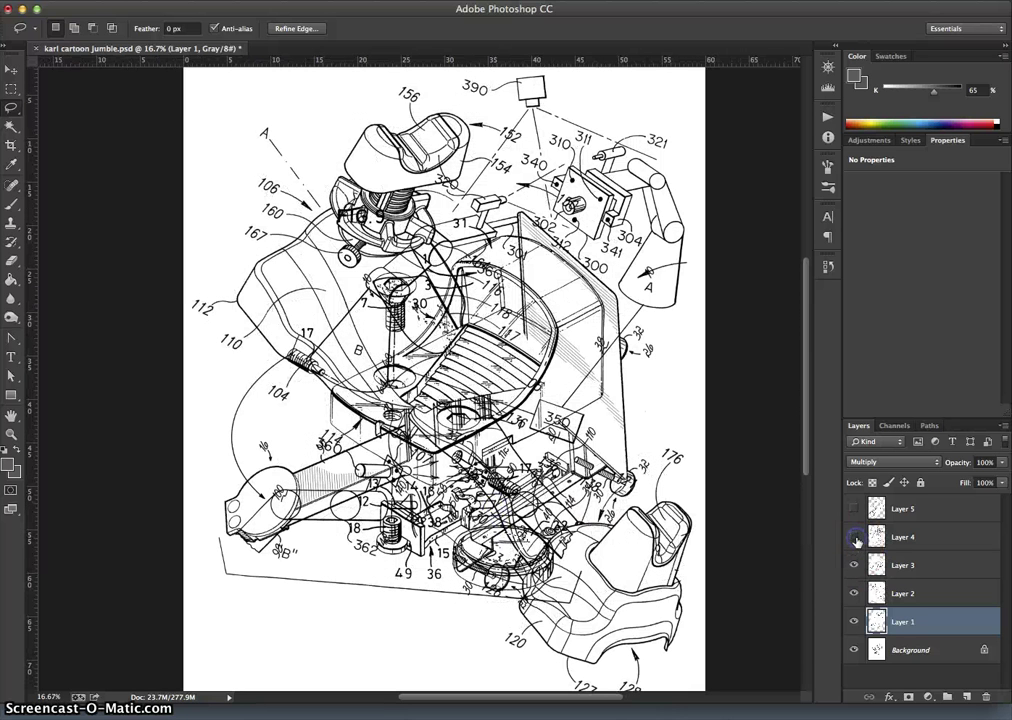
{"action": "left_click", "coordinate": [855, 566]}
{"action": "left_click", "coordinate": [855, 567]}
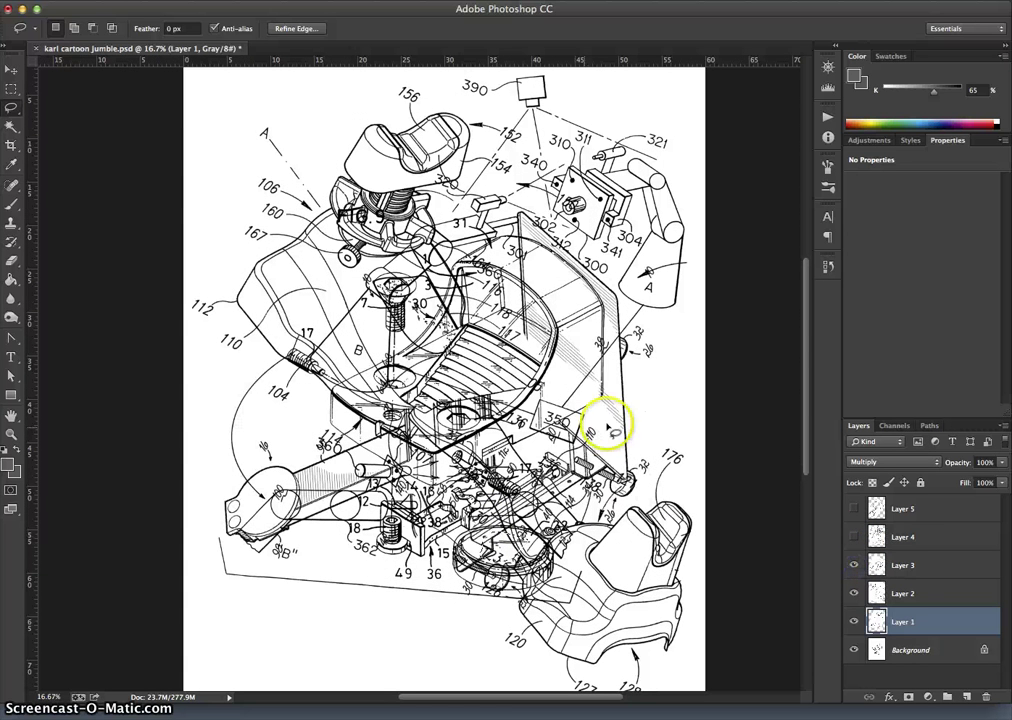
Show Layer 4, make it active, and lasso and delete its linework across the seat and around the FIG. 9 label, leaving nothing selected.
{"action": "left_click", "coordinate": [908, 538]}
{"action": "left_click", "coordinate": [855, 538]}
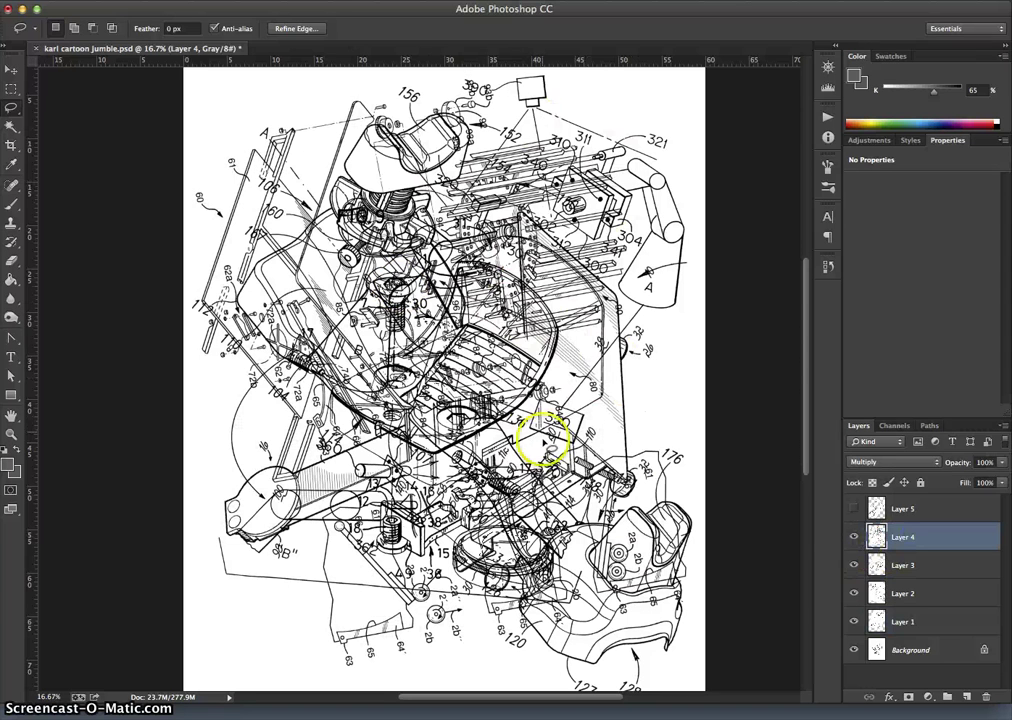
{"action": "left_click", "coordinate": [394, 271]}
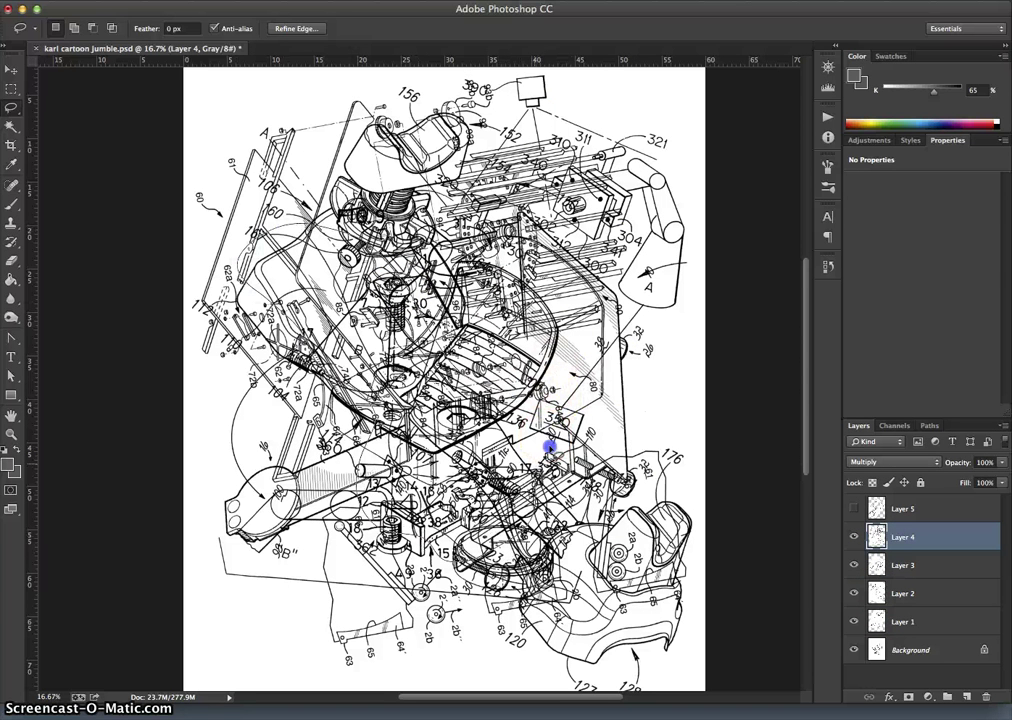
{"action": "mouse_move", "coordinate": [585, 276]}
{"action": "left_mouse_down"}
{"action": "mouse_move", "coordinate": [590, 372]}
{"action": "mouse_move", "coordinate": [574, 434]}
{"action": "left_mouse_up"}
{"action": "key", "text": "Delete"}
{"action": "key", "text": "ctrl+d"}
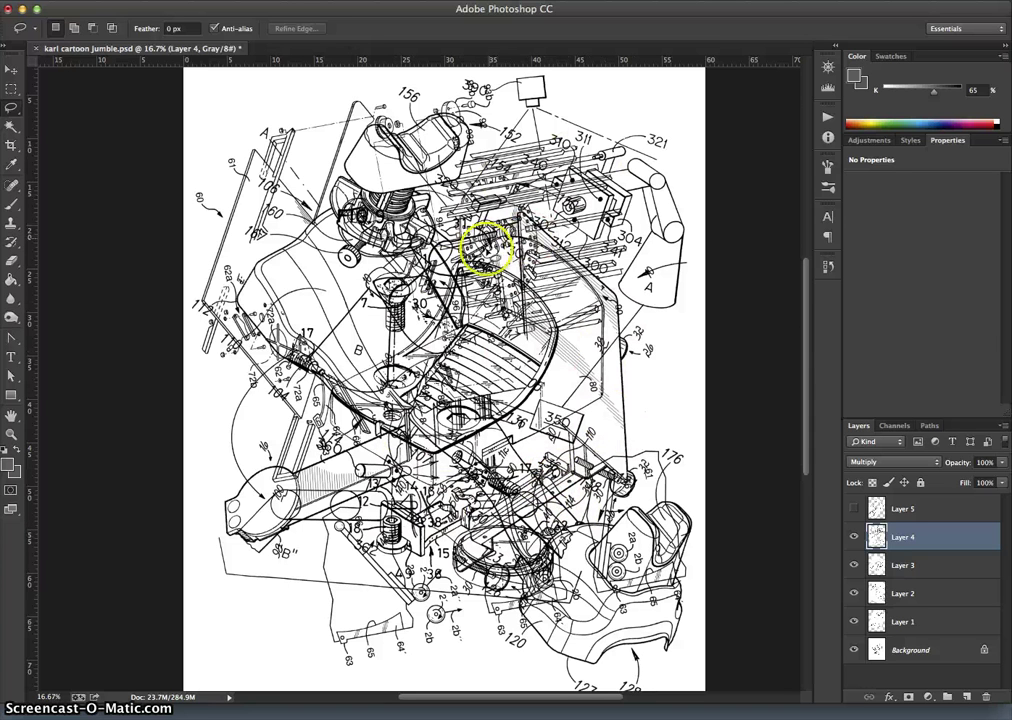
{"action": "left_click", "coordinate": [359, 175]}
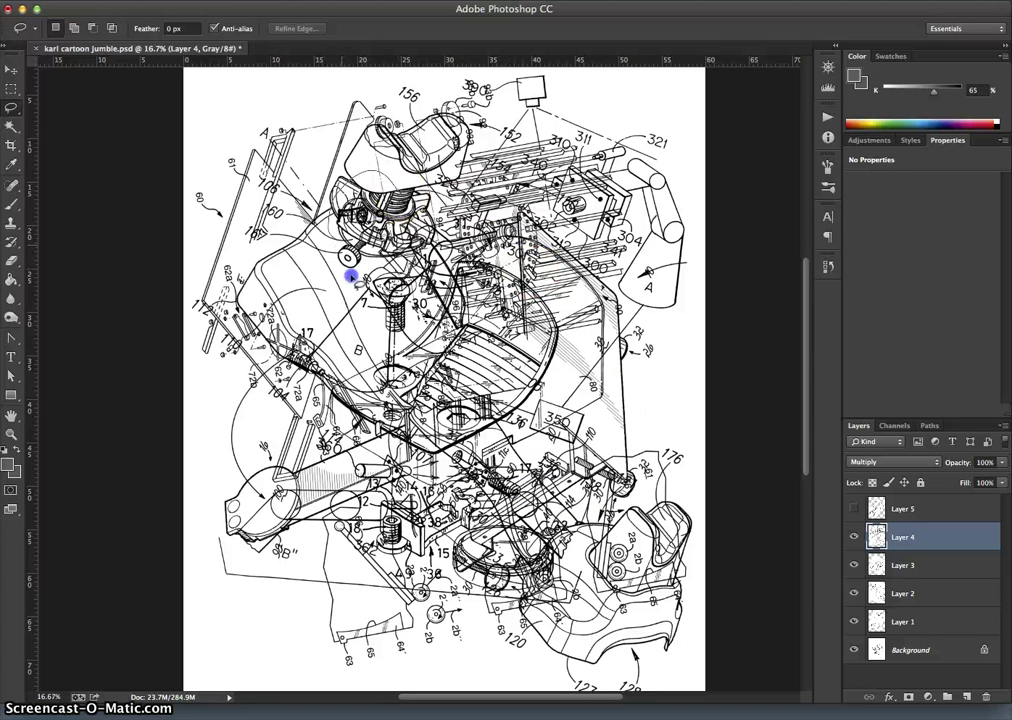
{"action": "left_click_drag", "start_coordinate": [411, 184], "coordinate": [327, 148]}
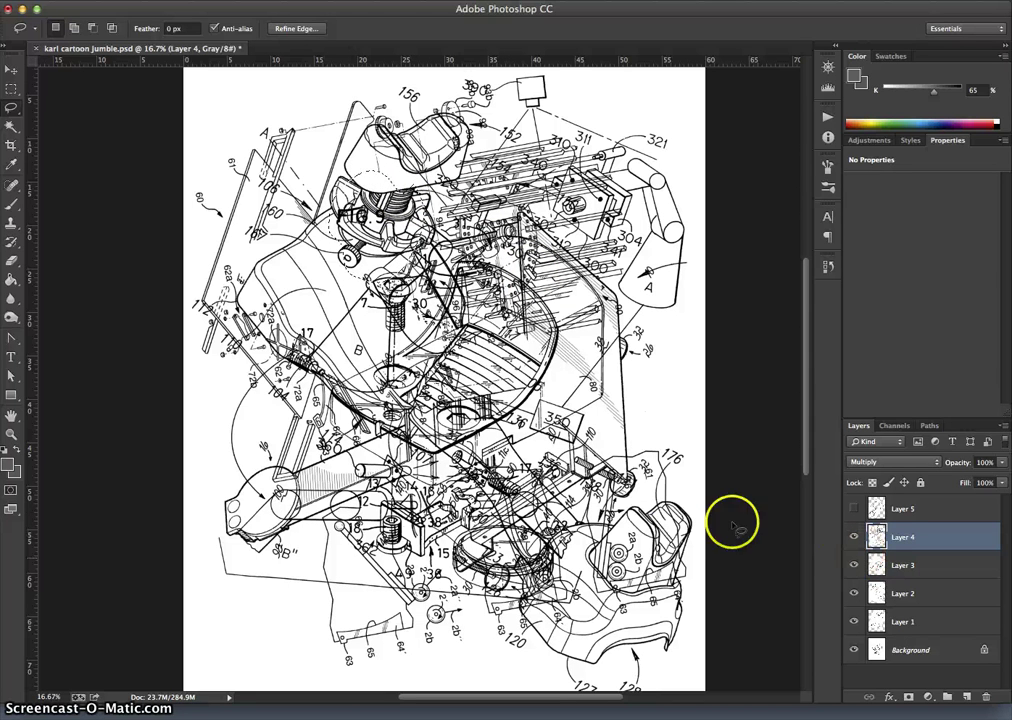
{"action": "key", "text": "super+d"}
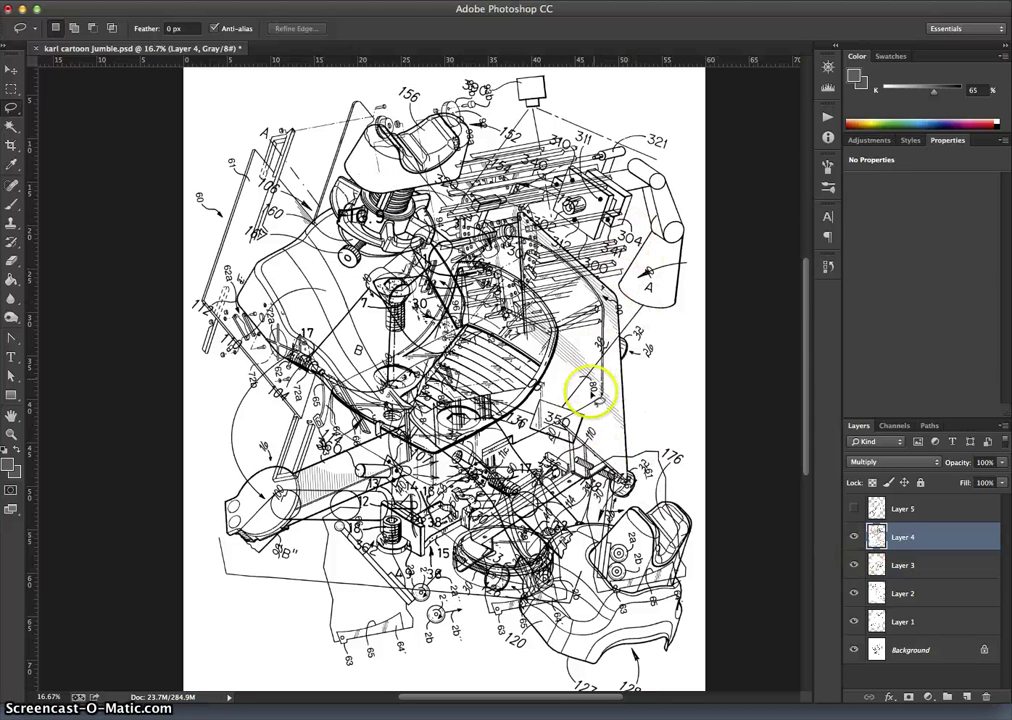
Lasso the linework around the round disc and compare Layer 4 with Layer 3 by switching visibility, leaving nothing selected.
{"action": "left_click", "coordinate": [506, 541]}
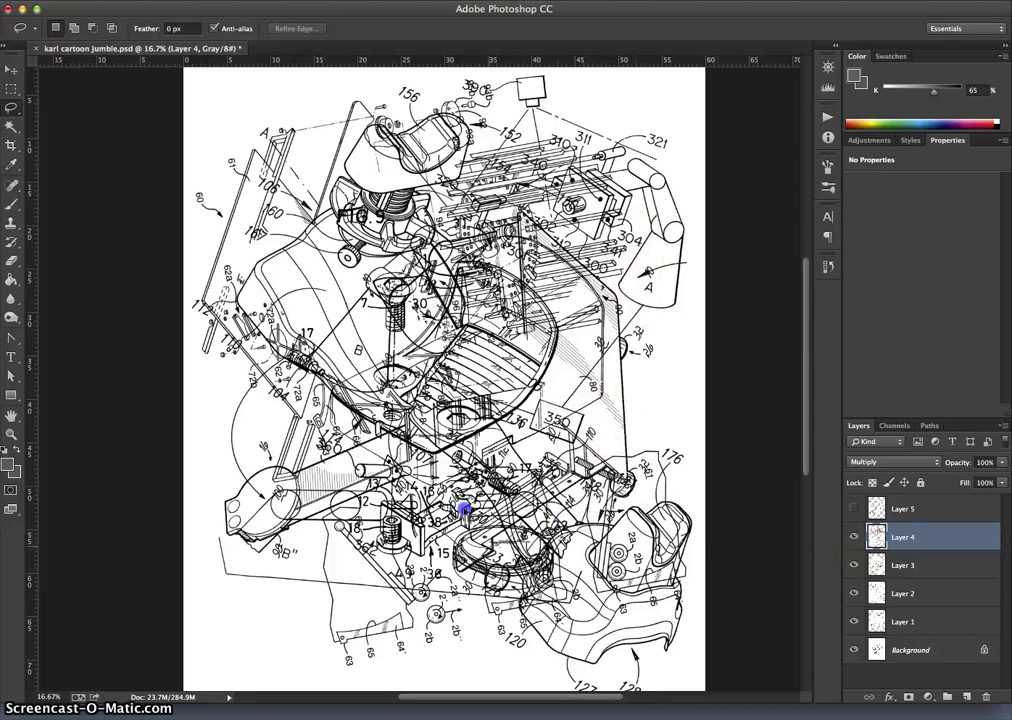
{"action": "left_click_drag", "start_coordinate": [494, 493], "coordinate": [532, 474]}
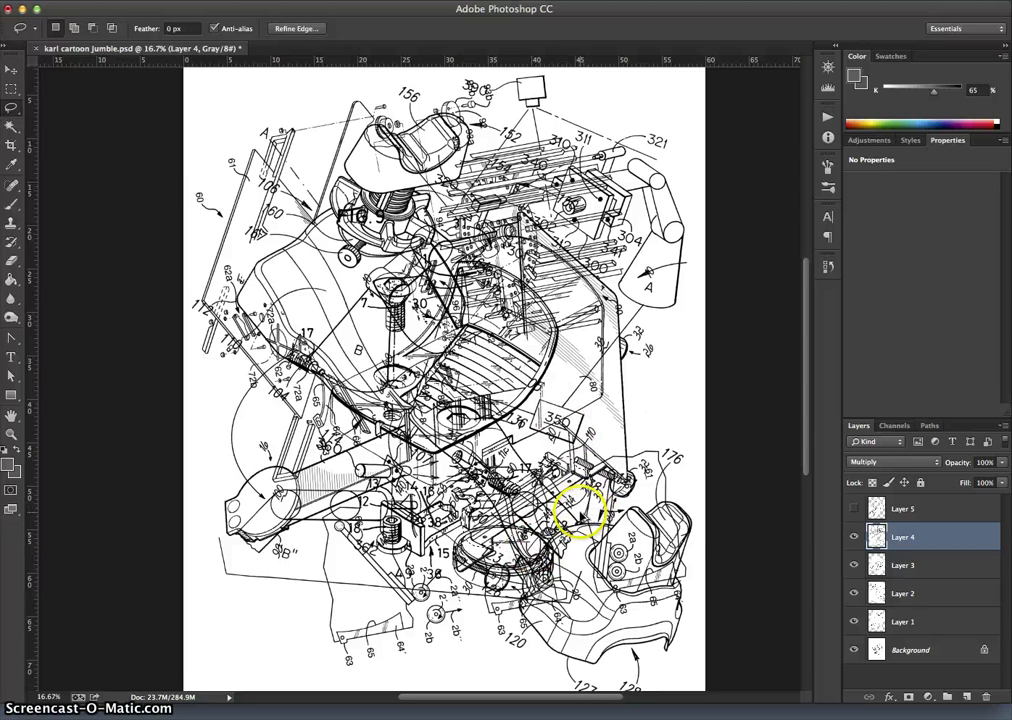
{"action": "left_click", "coordinate": [879, 568]}
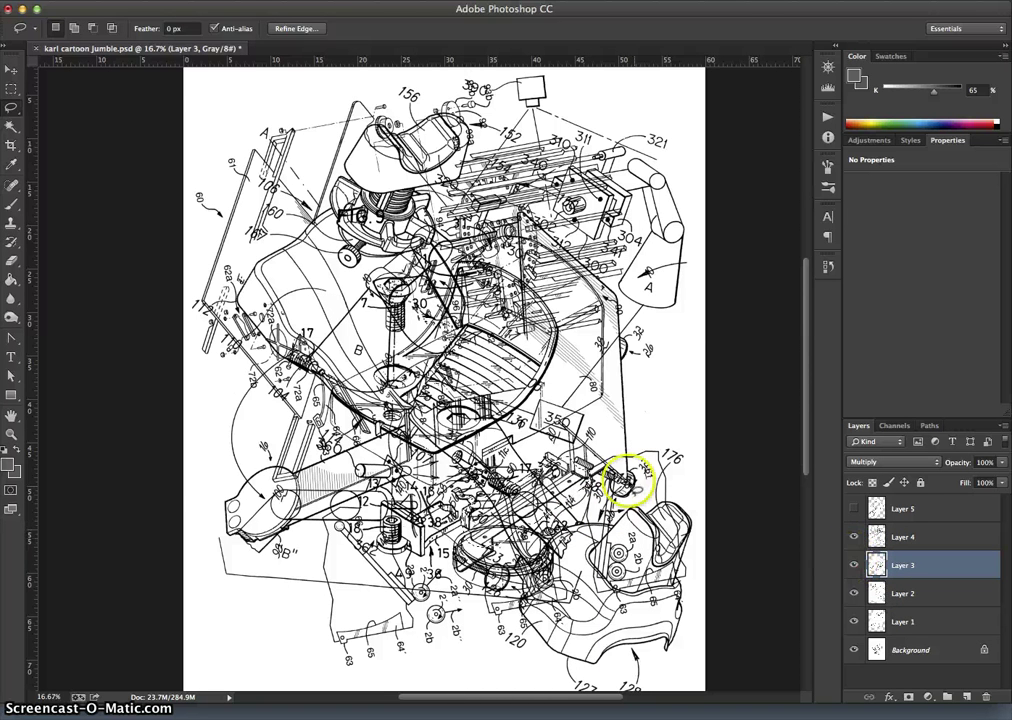
{"action": "left_click", "coordinate": [896, 540]}
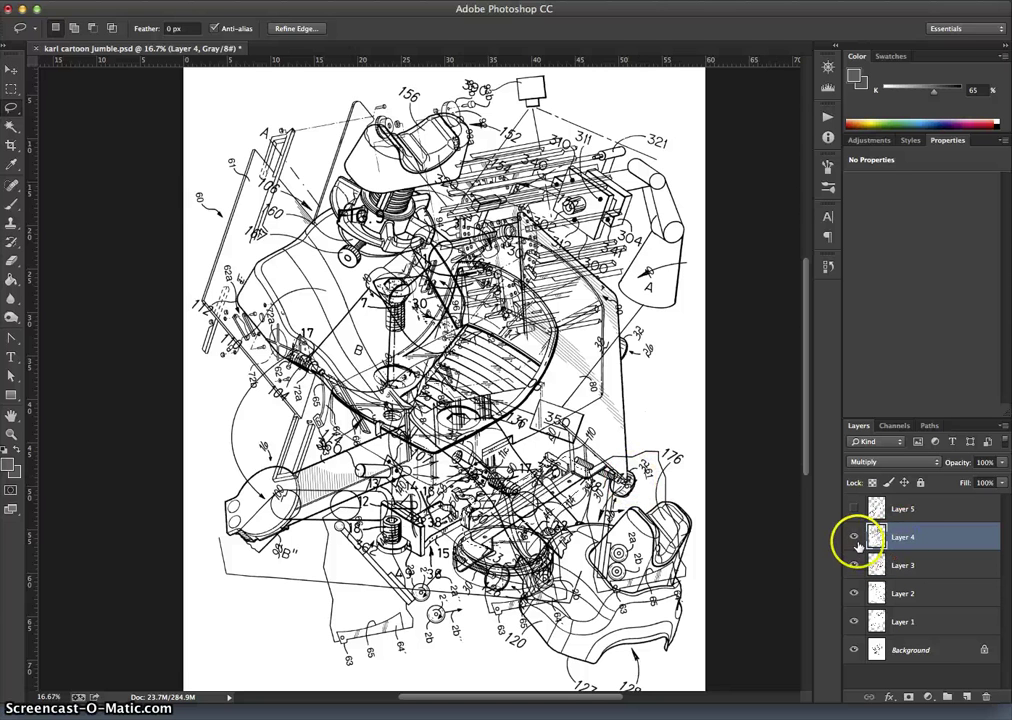
{"action": "left_click", "coordinate": [855, 565]}
{"action": "left_click", "coordinate": [855, 565]}
{"action": "left_click", "coordinate": [855, 565]}
{"action": "left_click", "coordinate": [855, 566]}
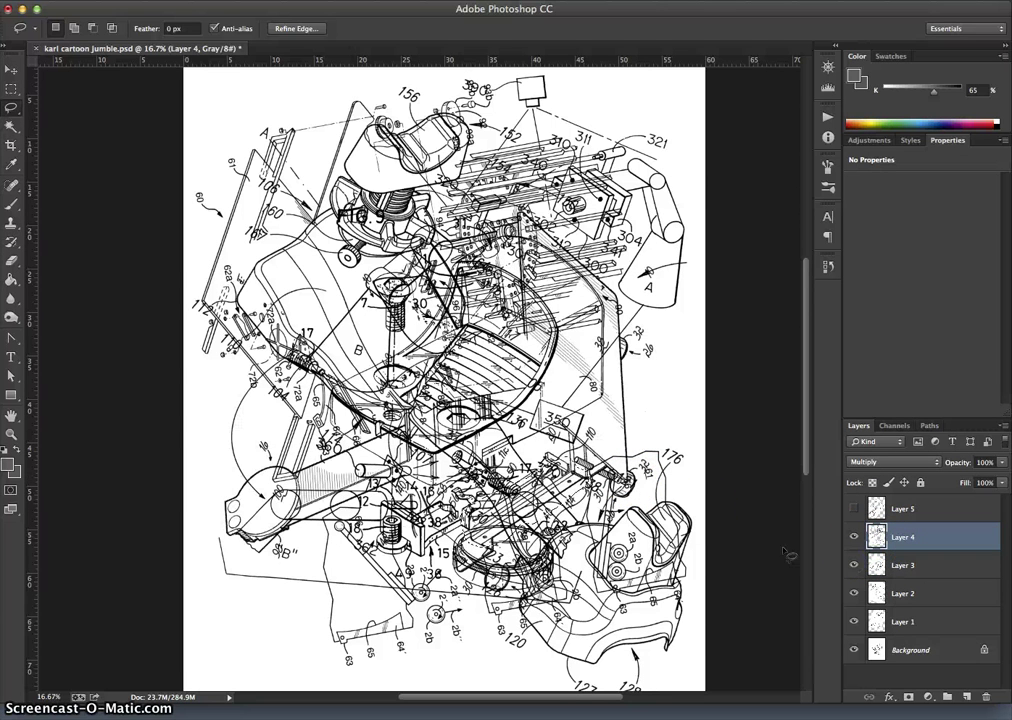
{"action": "key", "text": "super+d"}
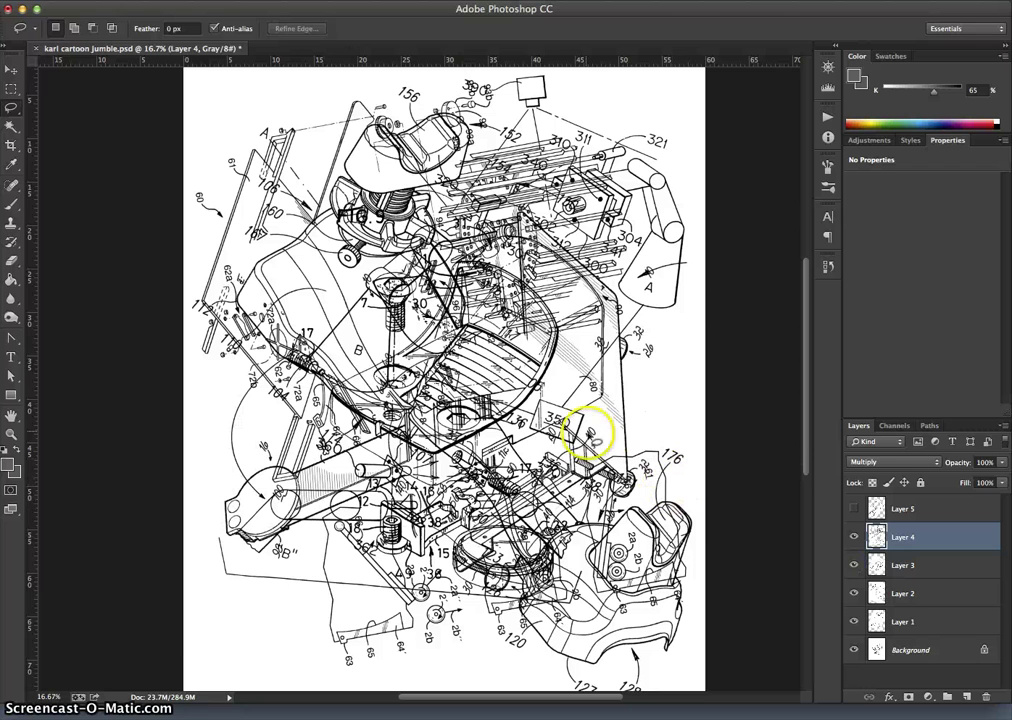
Show Layer 5, make it active, and lasso and delete its linework over the headrest, checking Layer 4 and Layer 5 by switching their visibility.
{"action": "left_click", "coordinate": [854, 509]}
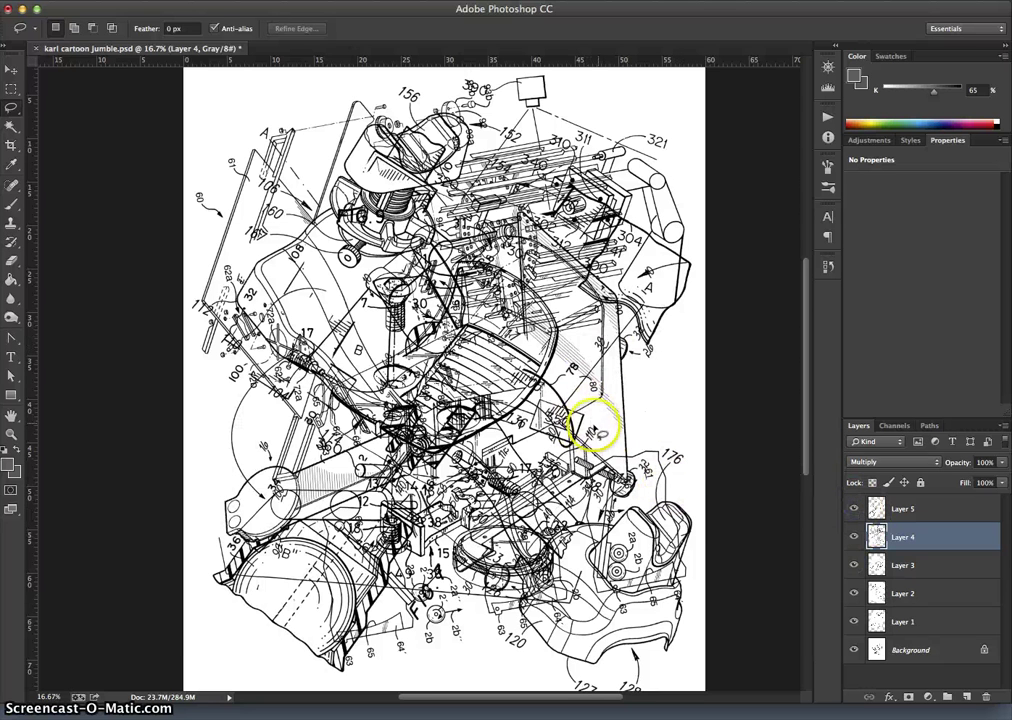
{"action": "left_click", "coordinate": [900, 511]}
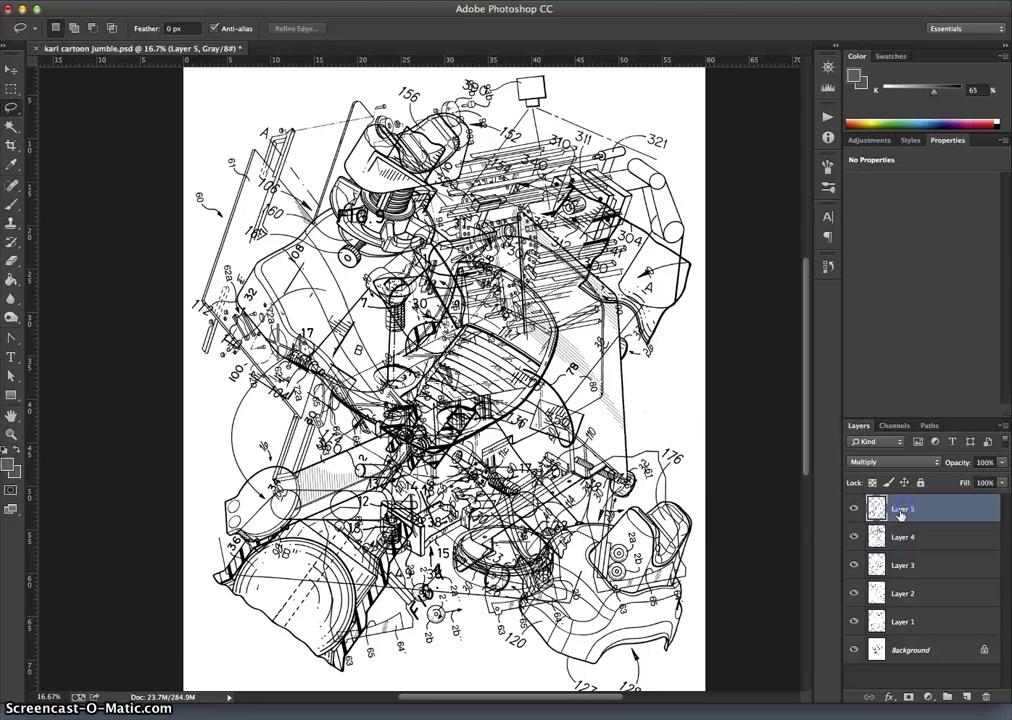
{"action": "left_click", "coordinate": [854, 537]}
{"action": "left_click", "coordinate": [854, 537]}
{"action": "left_click", "coordinate": [854, 537]}
{"action": "left_click", "coordinate": [854, 537]}
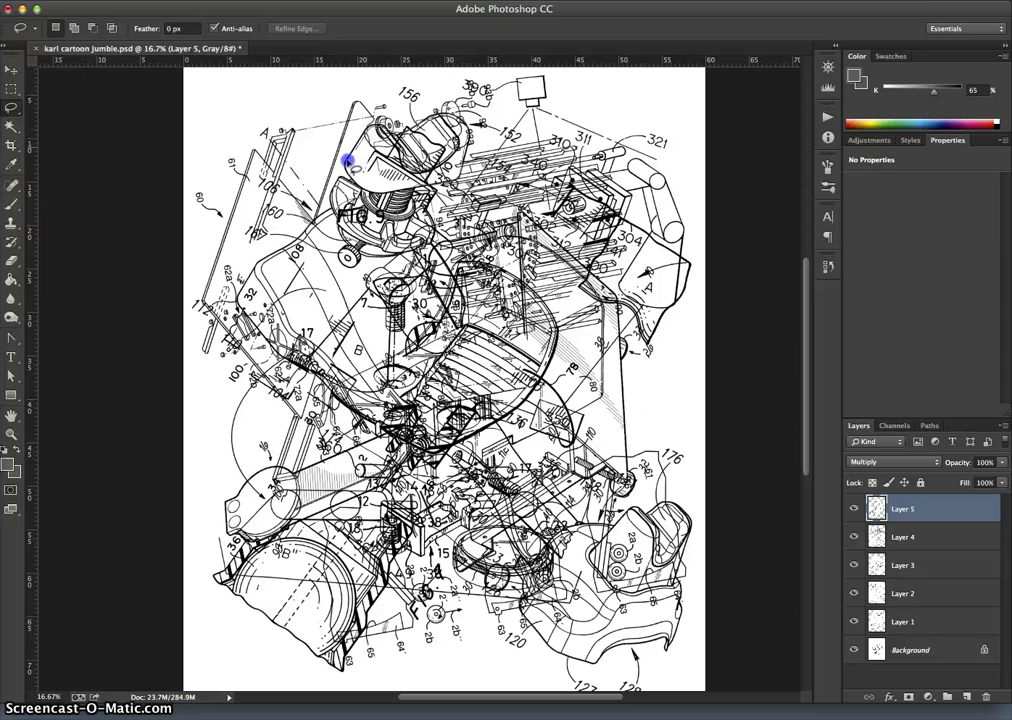
{"action": "left_click", "coordinate": [853, 509]}
{"action": "left_click", "coordinate": [853, 509]}
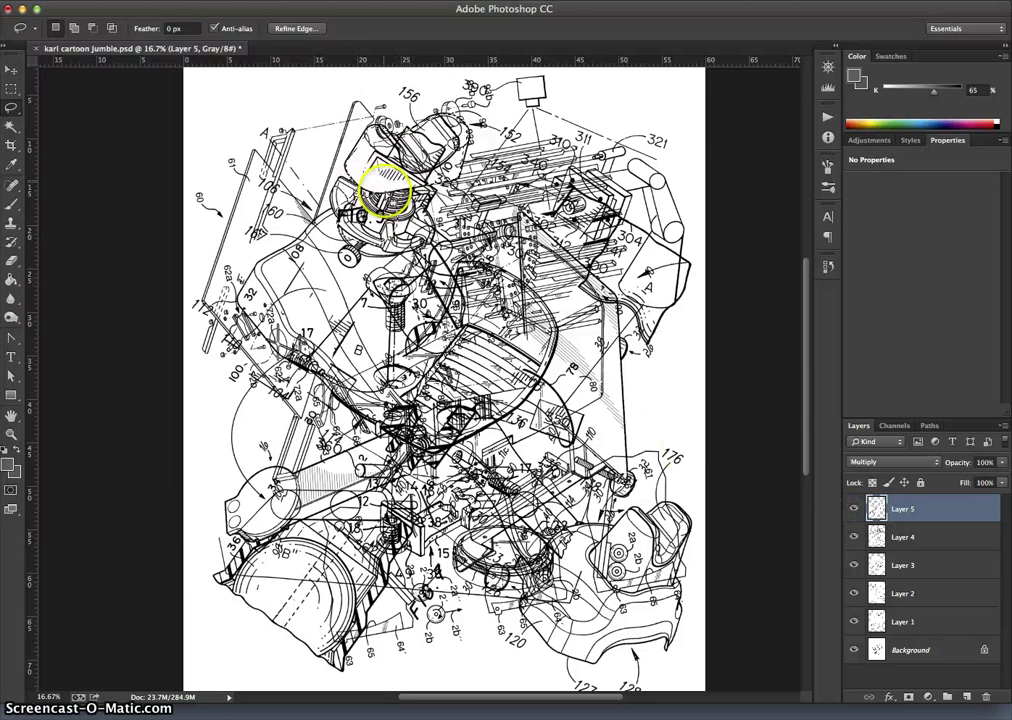
Delete the unwanted linework inside the headrest selection on Layers 4, 3, 2 and 1 in turn.
{"action": "left_click", "coordinate": [905, 539]}
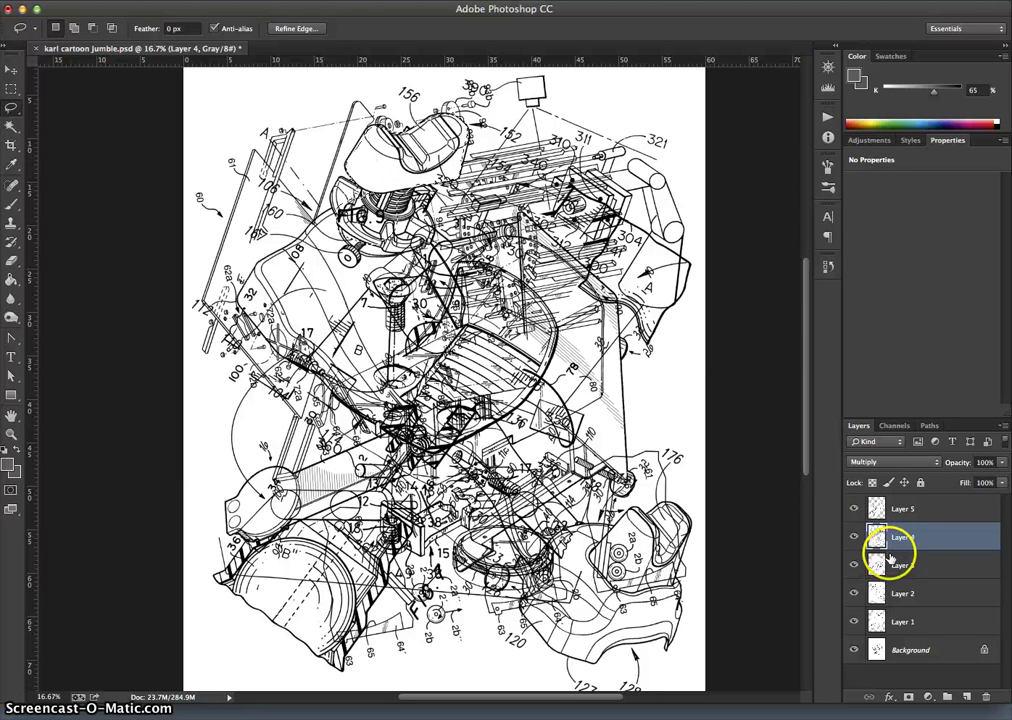
{"action": "left_click", "coordinate": [891, 563]}
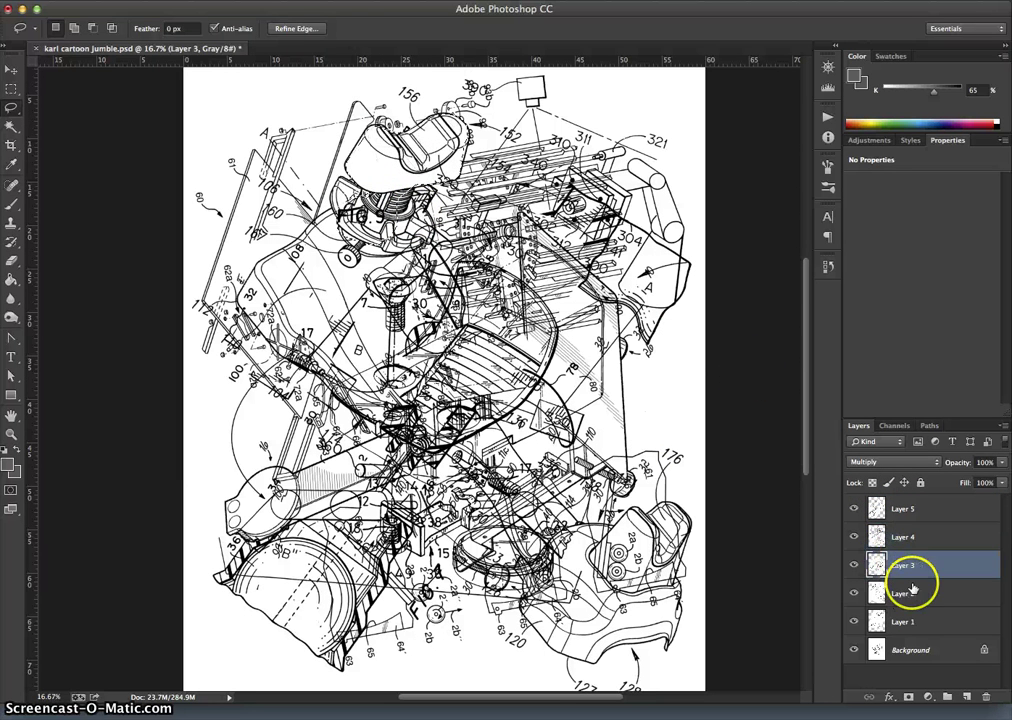
{"action": "left_click", "coordinate": [911, 596]}
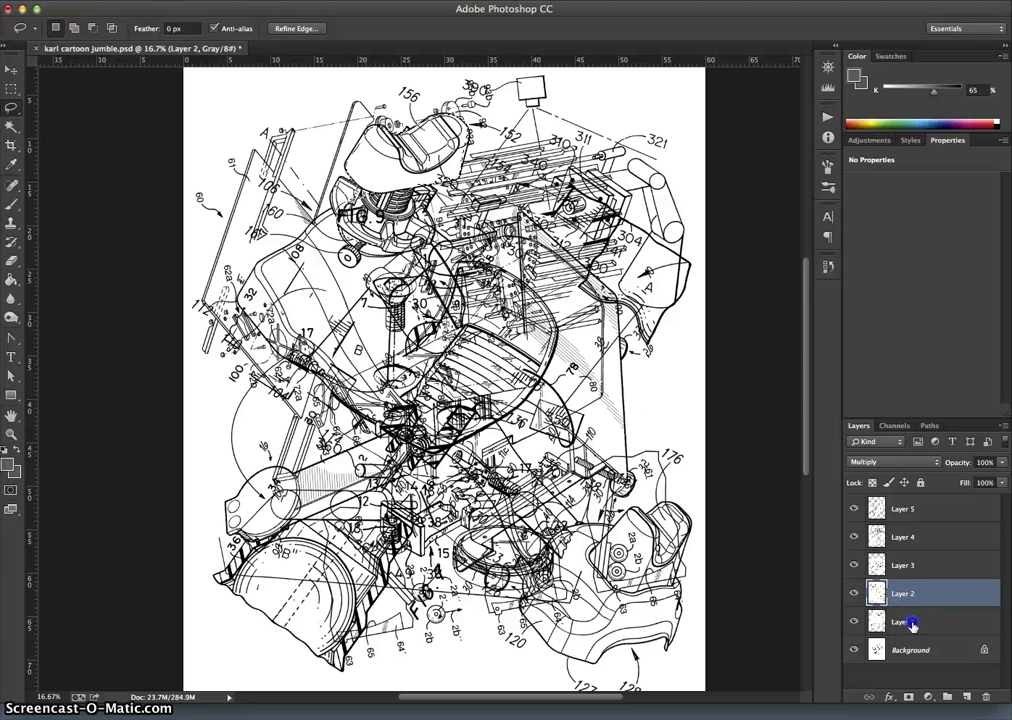
{"action": "left_click", "coordinate": [911, 622]}
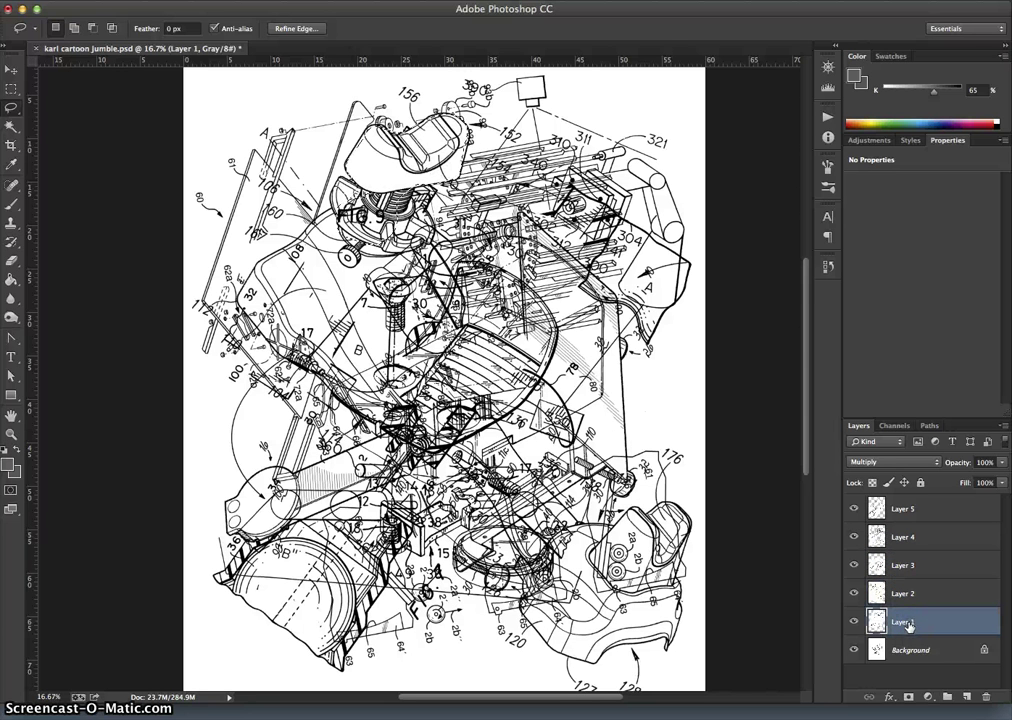
Fill the selected area on the Background with White in Normal mode at 100% opacity, and clear the selection.
{"action": "left_click", "coordinate": [912, 650]}
{"action": "key", "text": "shift+BackSpace"}
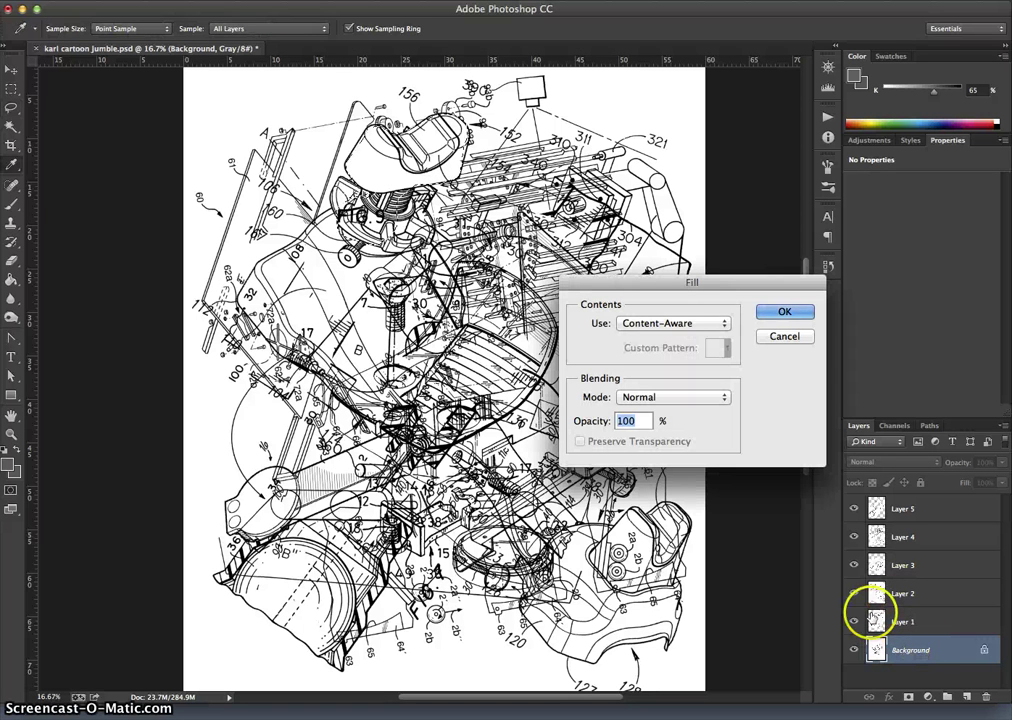
{"action": "left_click", "coordinate": [676, 325]}
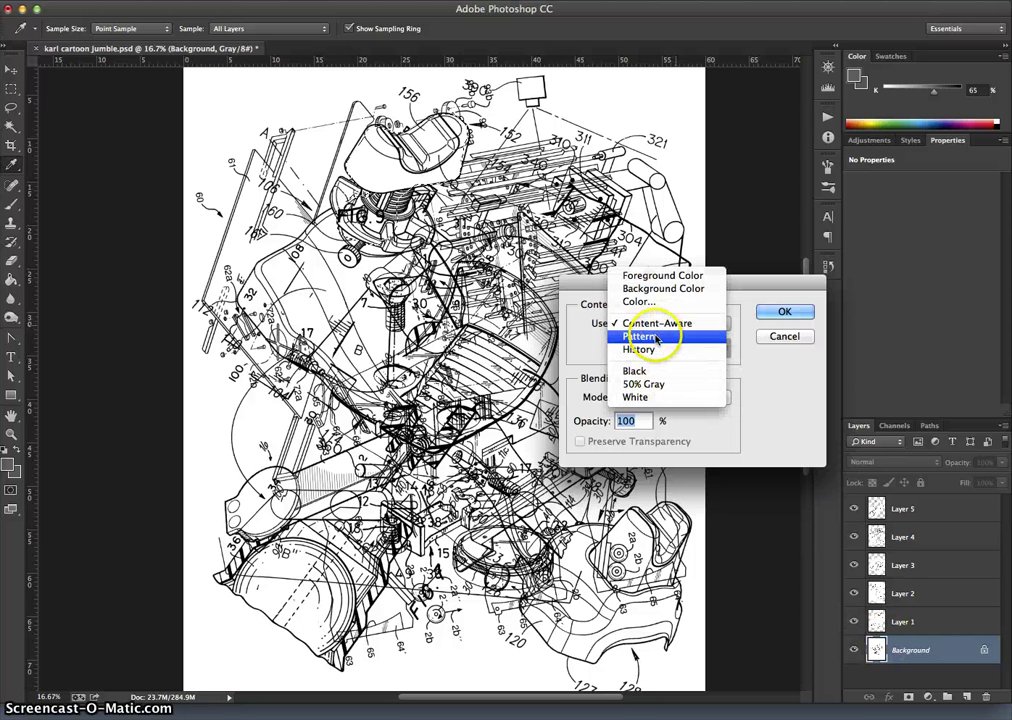
{"action": "left_click", "coordinate": [640, 397]}
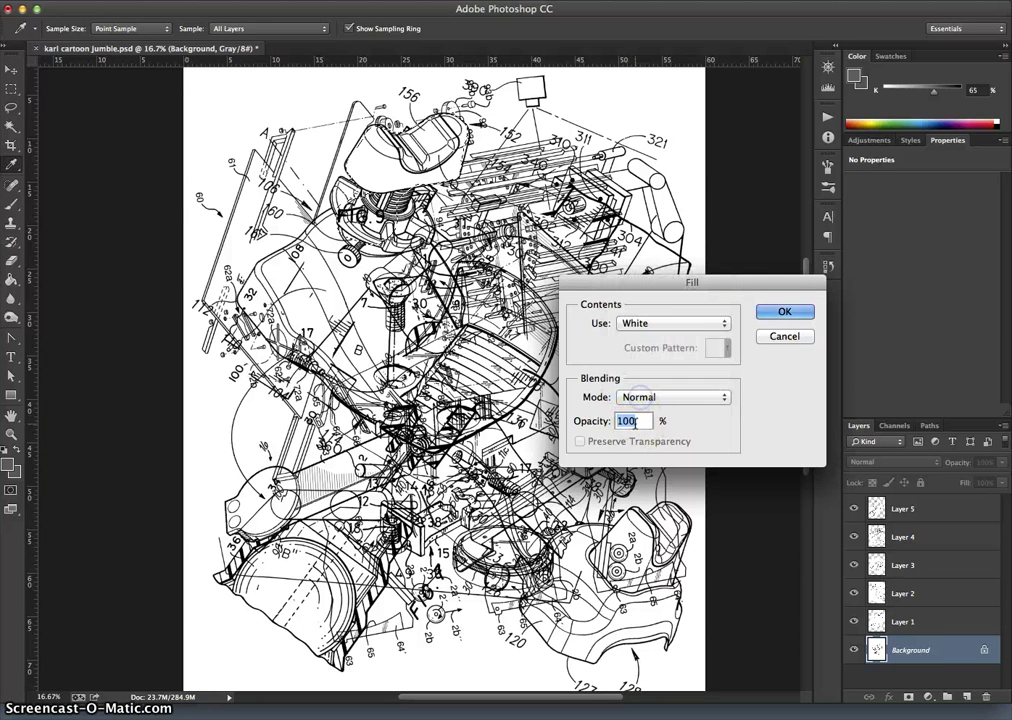
{"action": "left_click", "coordinate": [776, 311]}
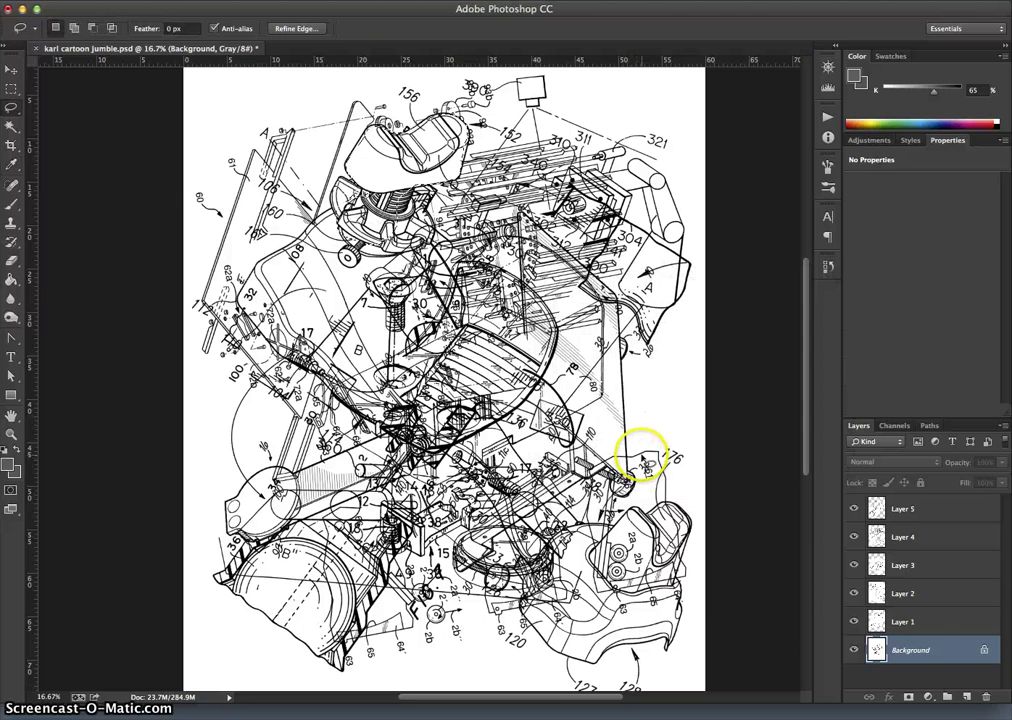
{"action": "key", "text": "super+d"}
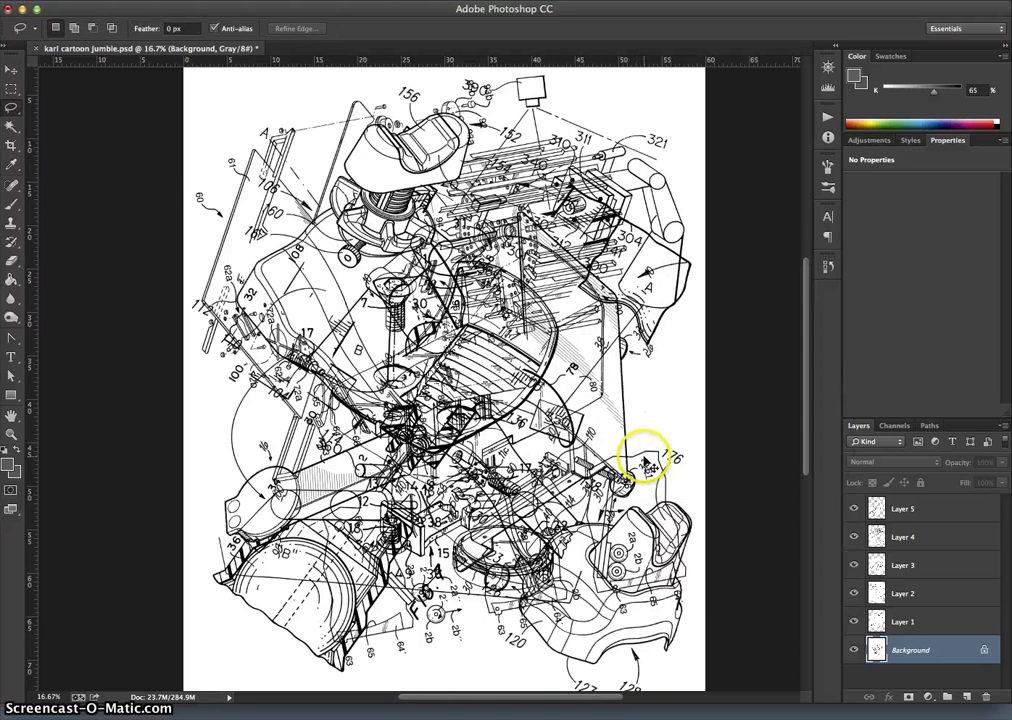
Undo the white fill on the Background to compare the result, and restore the fill.
{"action": "key", "text": "super+alt+z"}
{"action": "key", "text": "super+alt+z"}
{"action": "key", "text": "super+alt+z"}
{"action": "key", "text": "super+alt+z"}
{"action": "key", "text": "super+alt+z"}
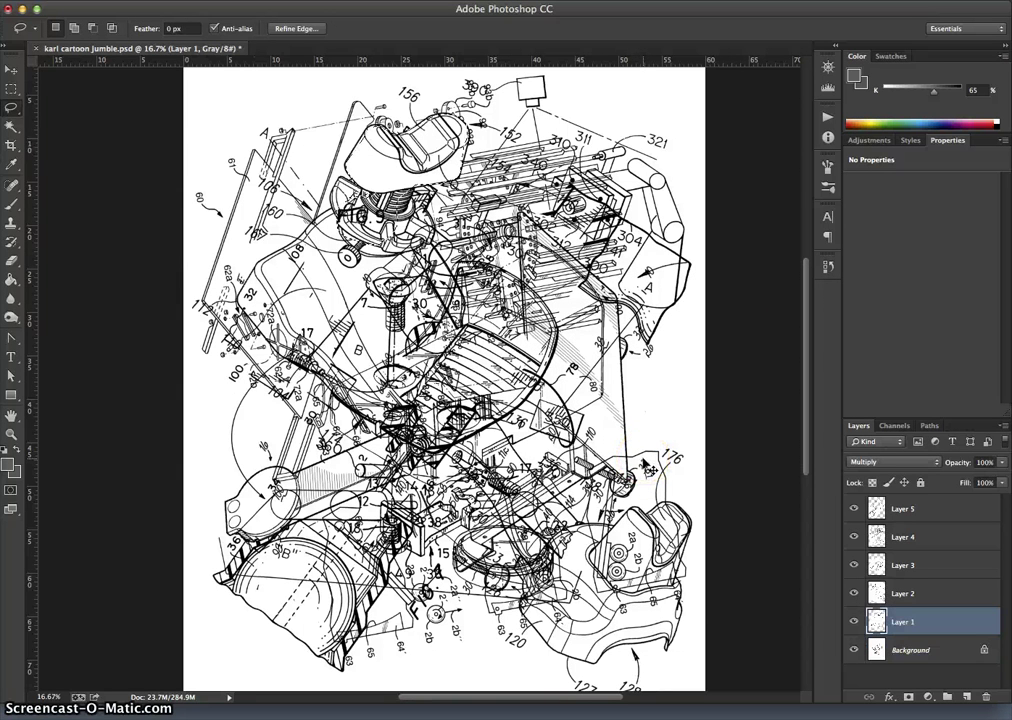
{"action": "key", "text": "alt+bracketleft"}
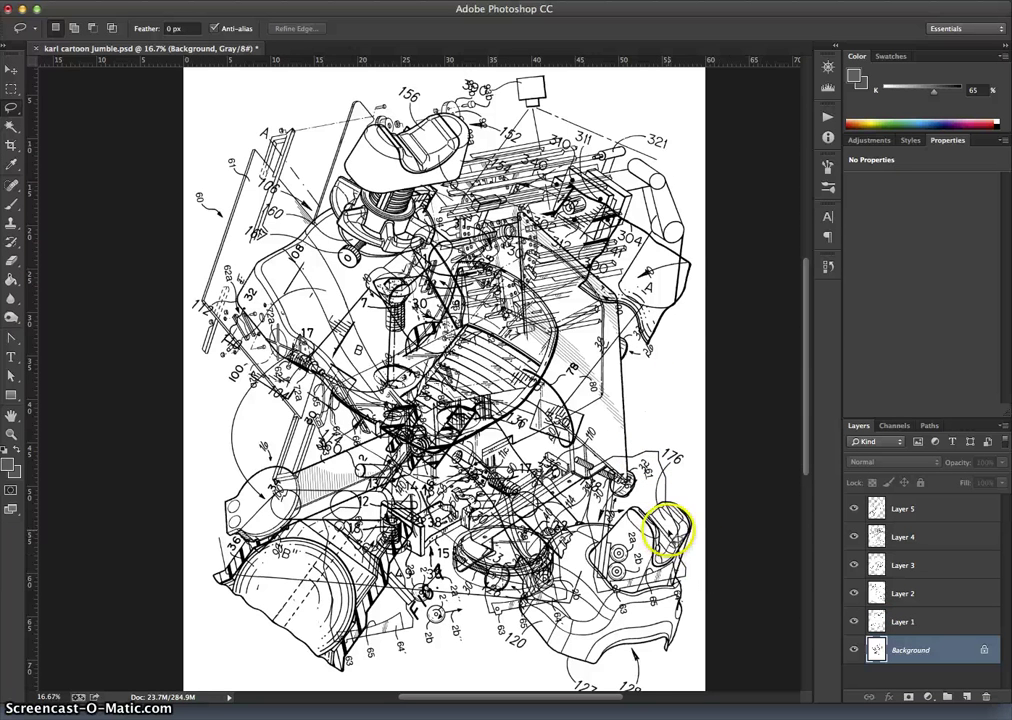
{"action": "key", "text": "super+minus"}
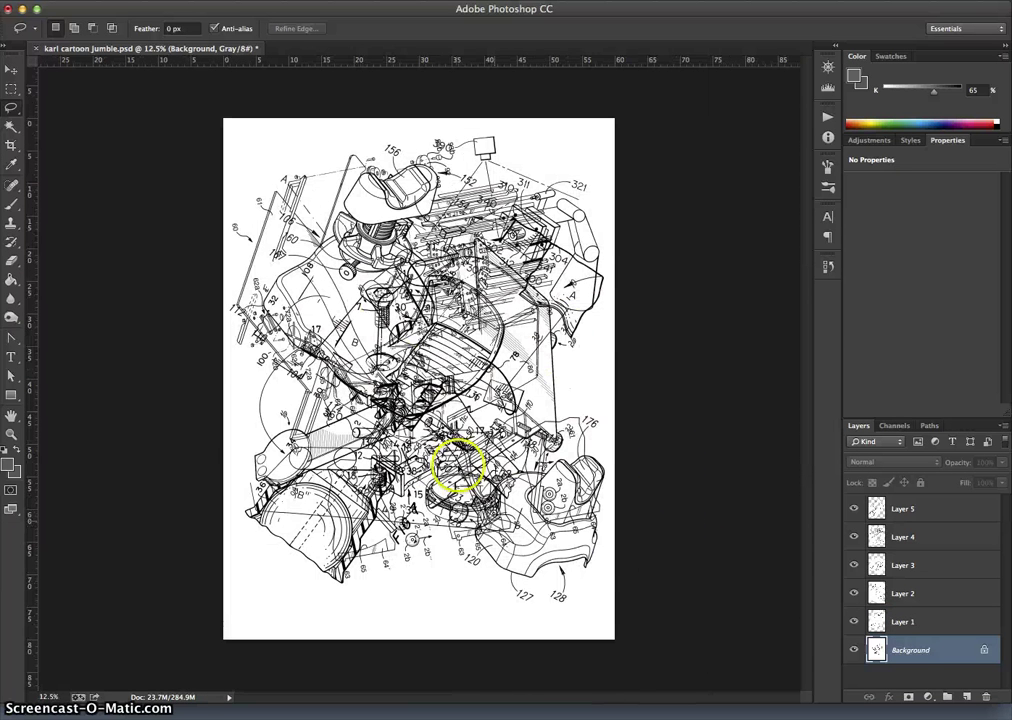
Switch the visibility of the Background and Layer 1 off and on to examine which linework each one holds.
{"action": "left_click", "coordinate": [854, 650]}
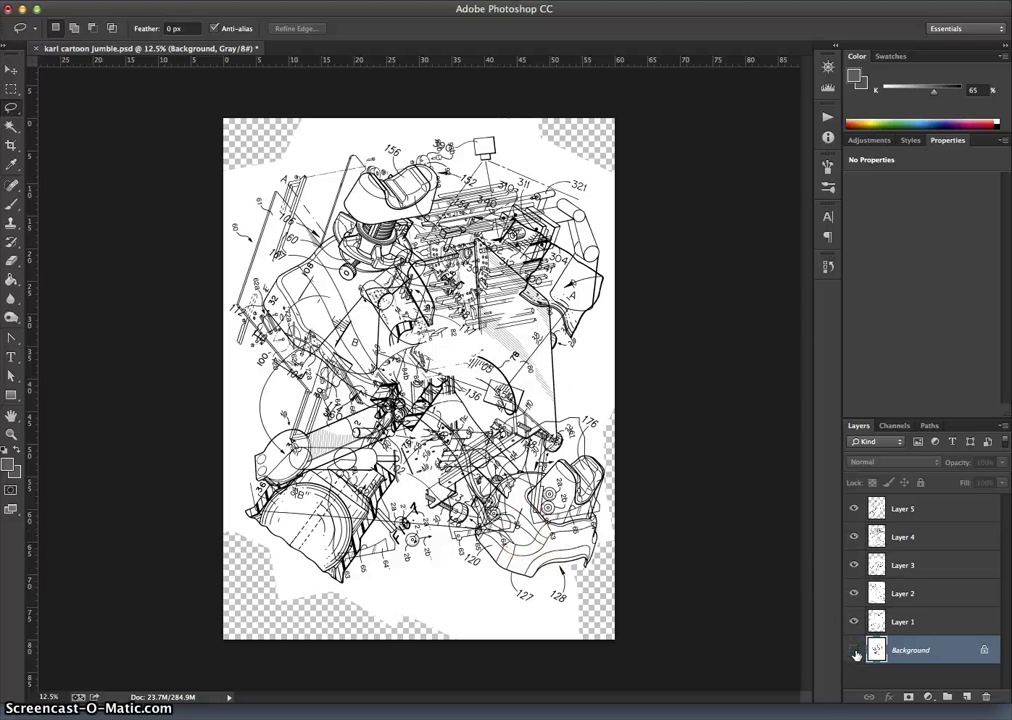
{"action": "left_click", "coordinate": [854, 650]}
{"action": "left_click", "coordinate": [854, 650]}
{"action": "left_click", "coordinate": [854, 650]}
{"action": "left_click", "coordinate": [854, 622]}
{"action": "left_click", "coordinate": [854, 622]}
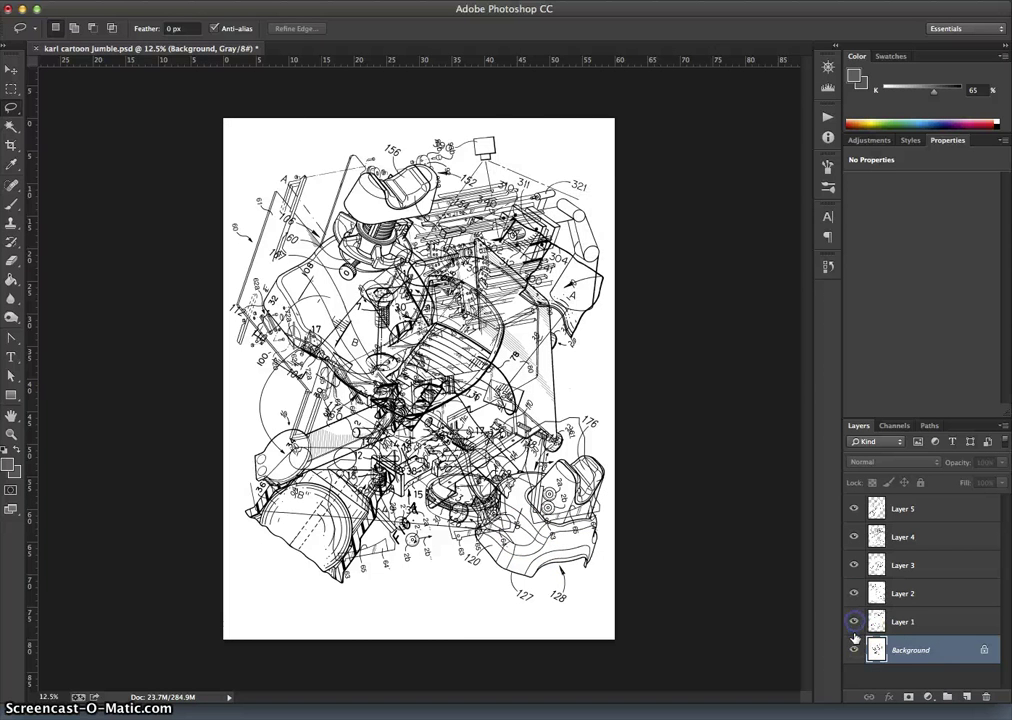
Hide Layers 5, 4, 3, 2 and 1 so only the Background shows, switching Layer 1 to compare its linework.
{"action": "left_click", "coordinate": [854, 508]}
{"action": "left_click", "coordinate": [854, 537]}
{"action": "left_click", "coordinate": [854, 565]}
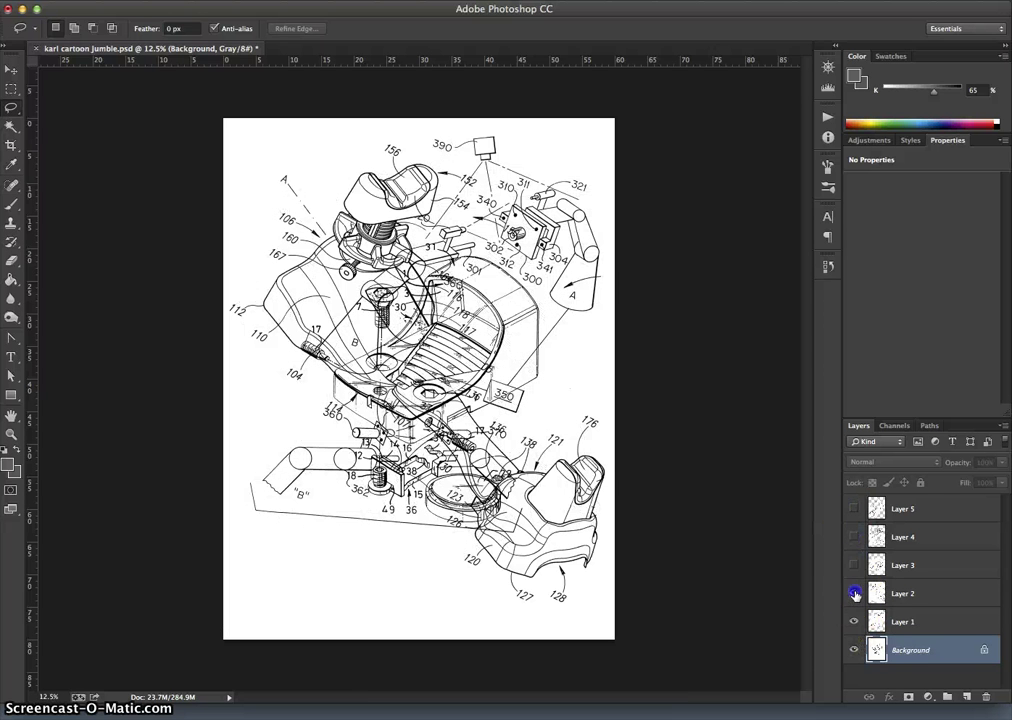
{"action": "left_click", "coordinate": [855, 594]}
{"action": "left_click", "coordinate": [855, 621]}
{"action": "left_click", "coordinate": [855, 621]}
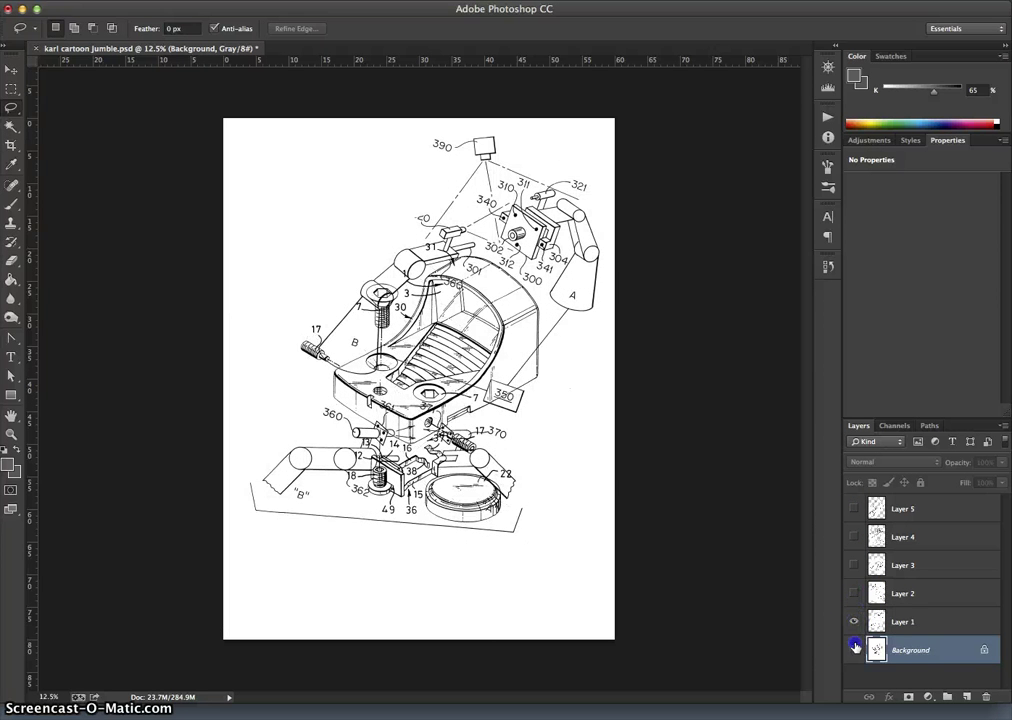
{"action": "left_click", "coordinate": [855, 621]}
{"action": "left_click", "coordinate": [855, 645]}
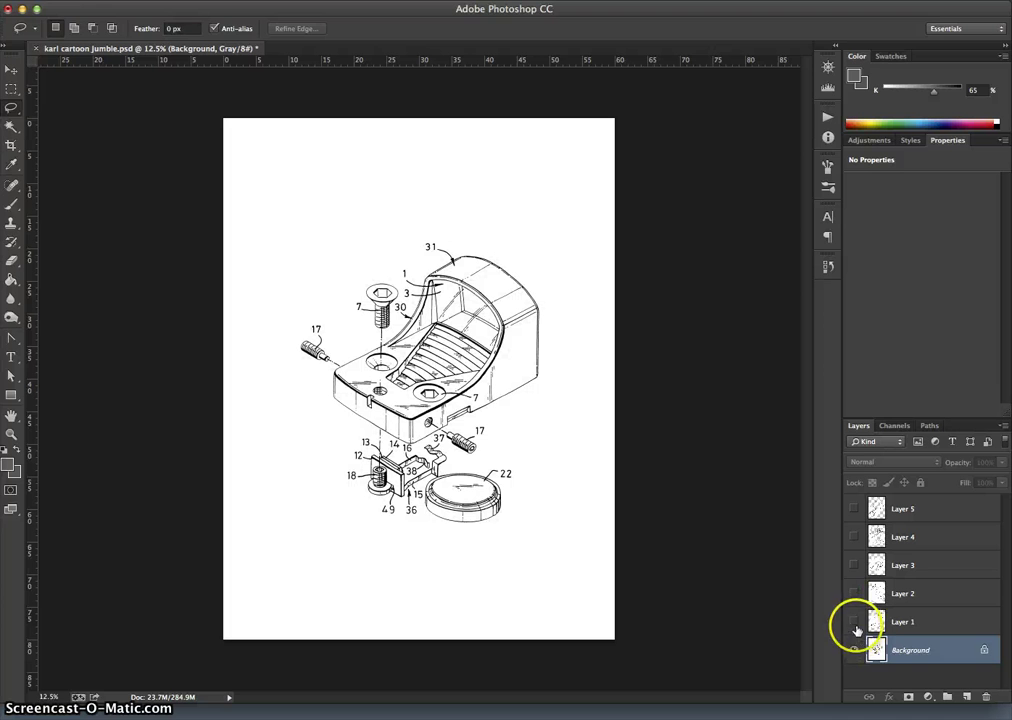
{"action": "left_click", "coordinate": [855, 621]}
{"action": "left_click", "coordinate": [855, 621]}
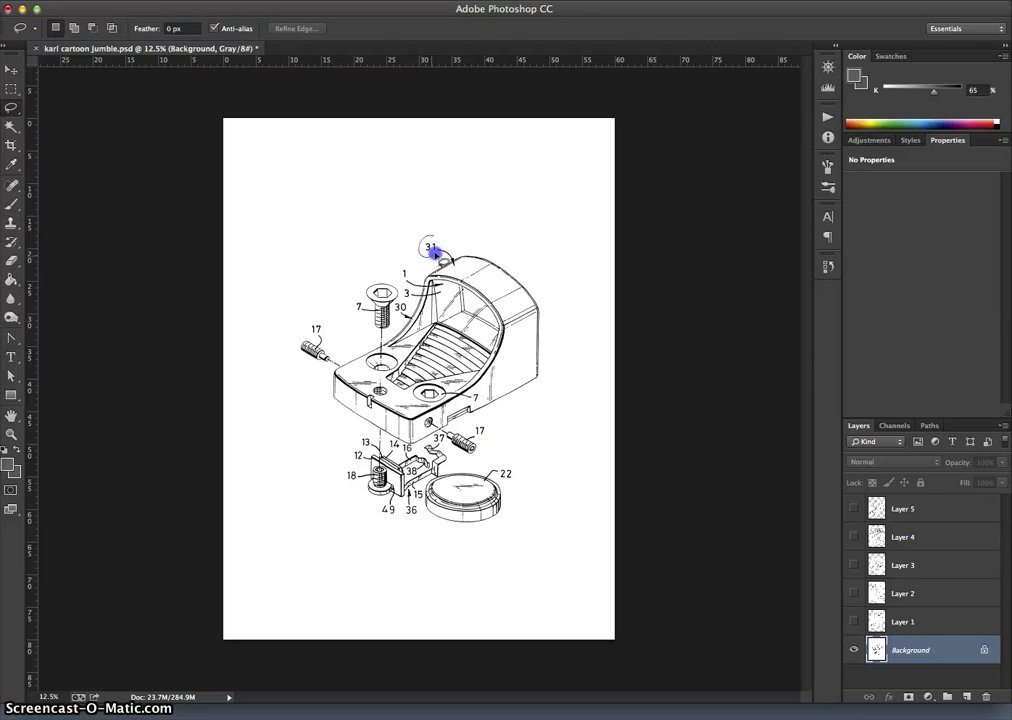
Lasso the label 31 on the Background, fill it with White in Normal mode at 100% opacity, and check it against Layer 1.
{"action": "left_click_drag", "start_coordinate": [433, 237], "coordinate": [437, 241]}
{"action": "key", "text": "shift+BackSpace"}
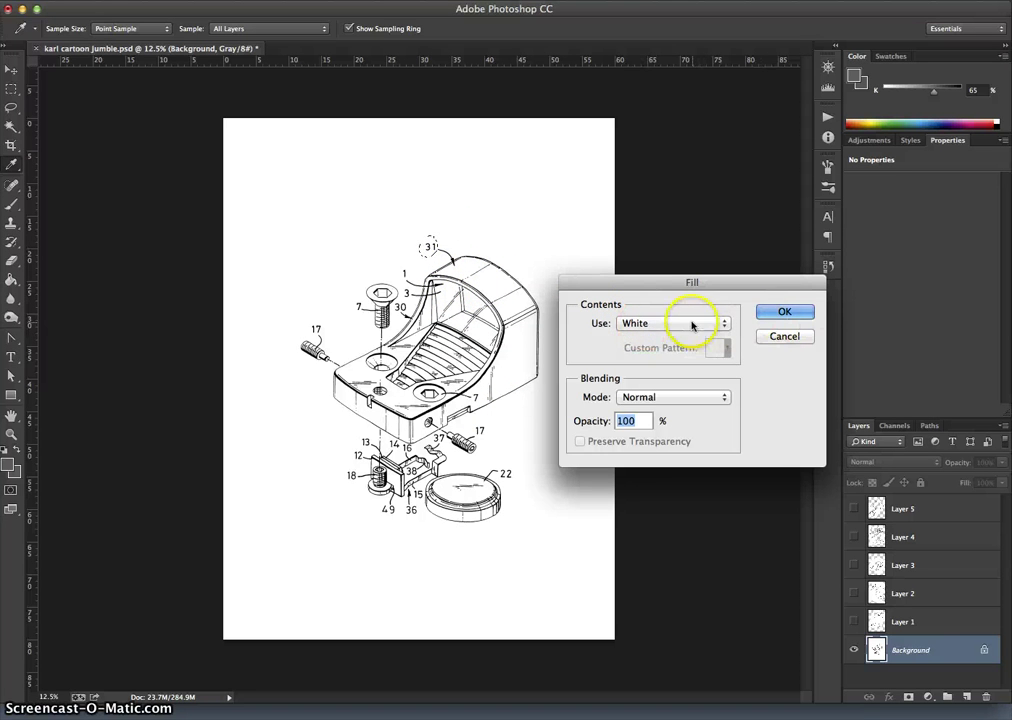
{"action": "left_click", "coordinate": [782, 312]}
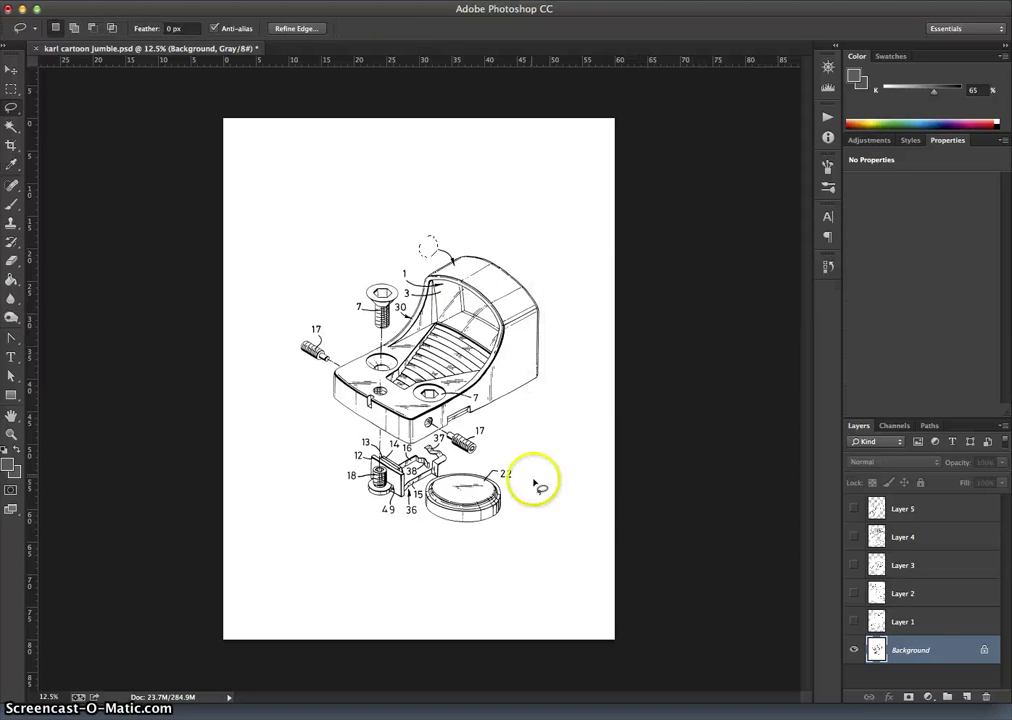
{"action": "left_click", "coordinate": [853, 622]}
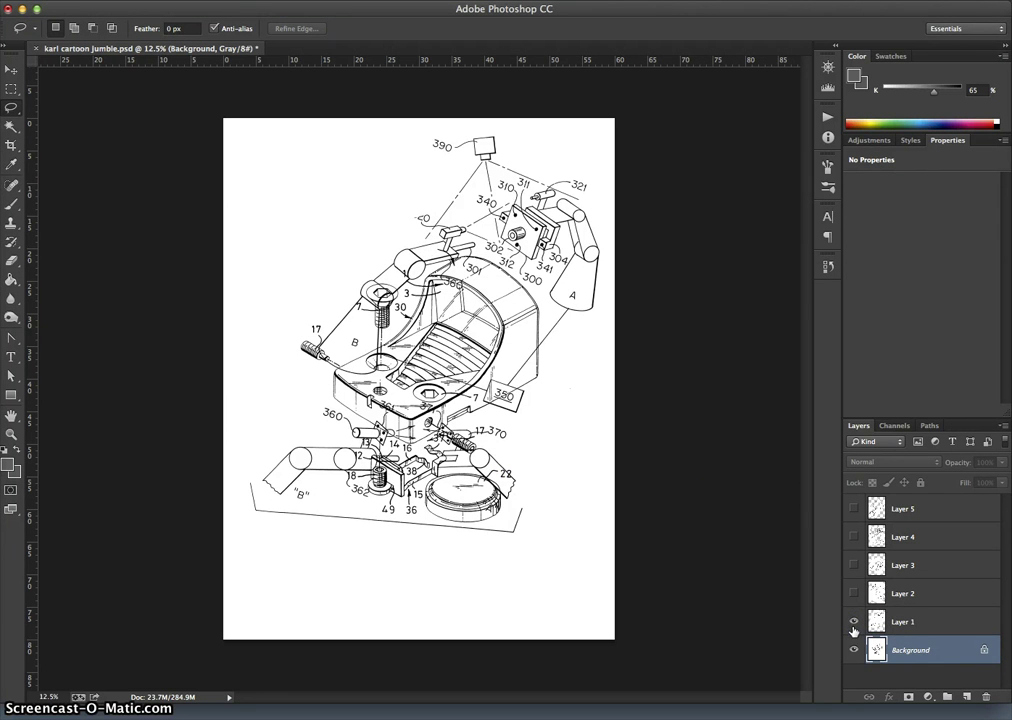
{"action": "left_click", "coordinate": [853, 622]}
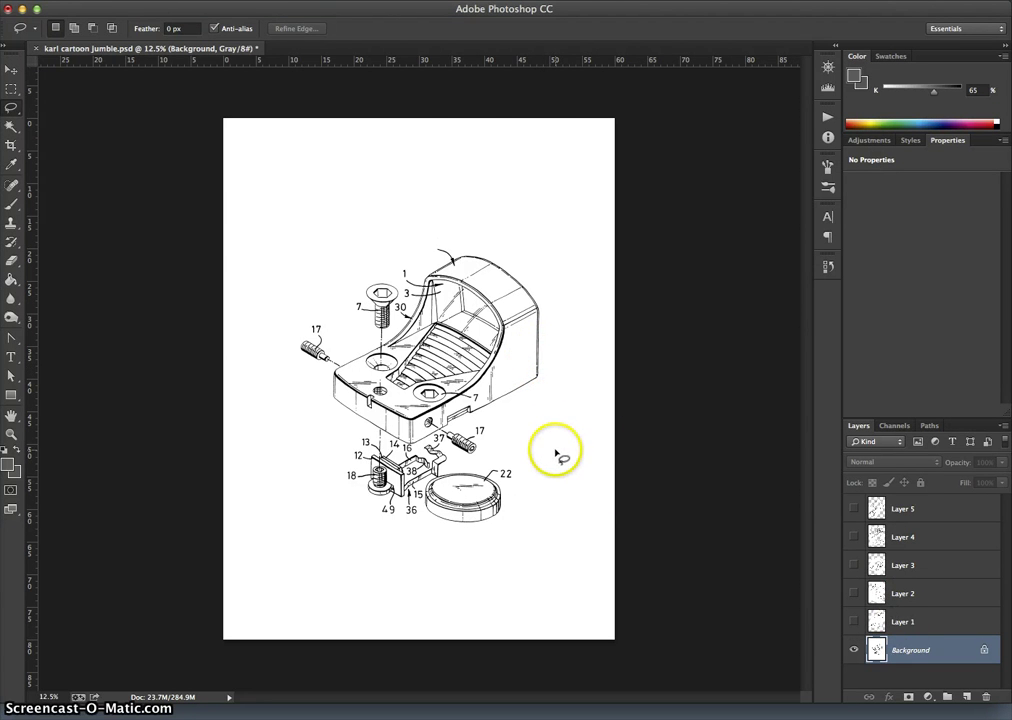
Select the entire Background, try rotating it about 12 degrees clockwise with Free Transform, and cancel the transform.
{"action": "key", "text": "super+a"}
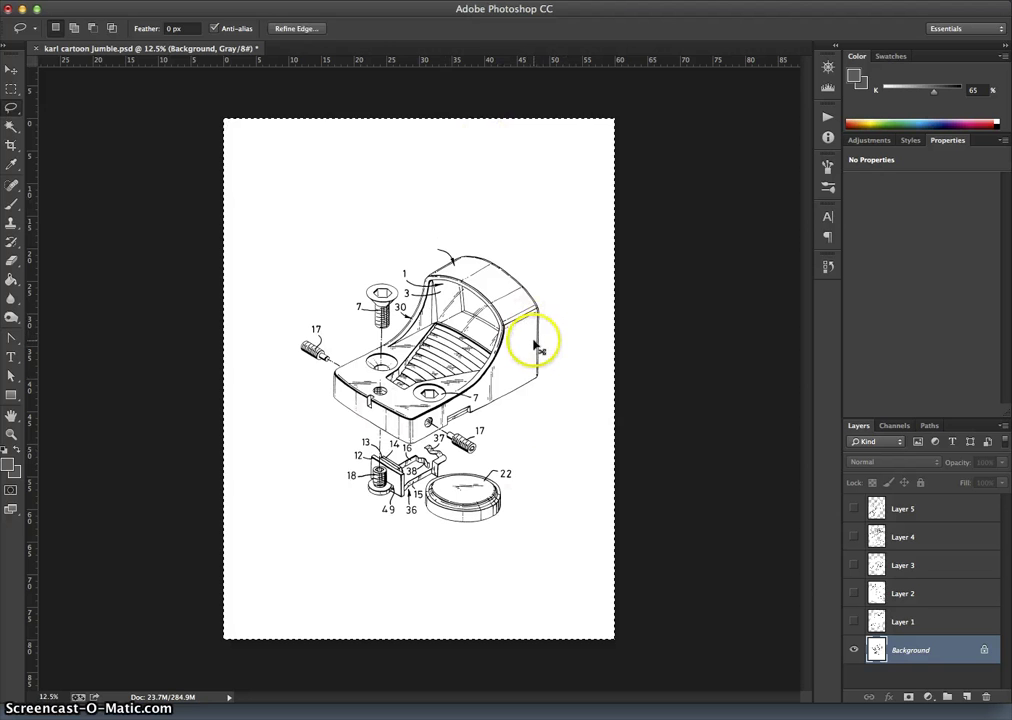
{"action": "key", "text": "super+t"}
{"action": "left_click_drag", "start_coordinate": [635, 106], "coordinate": [652, 190]}
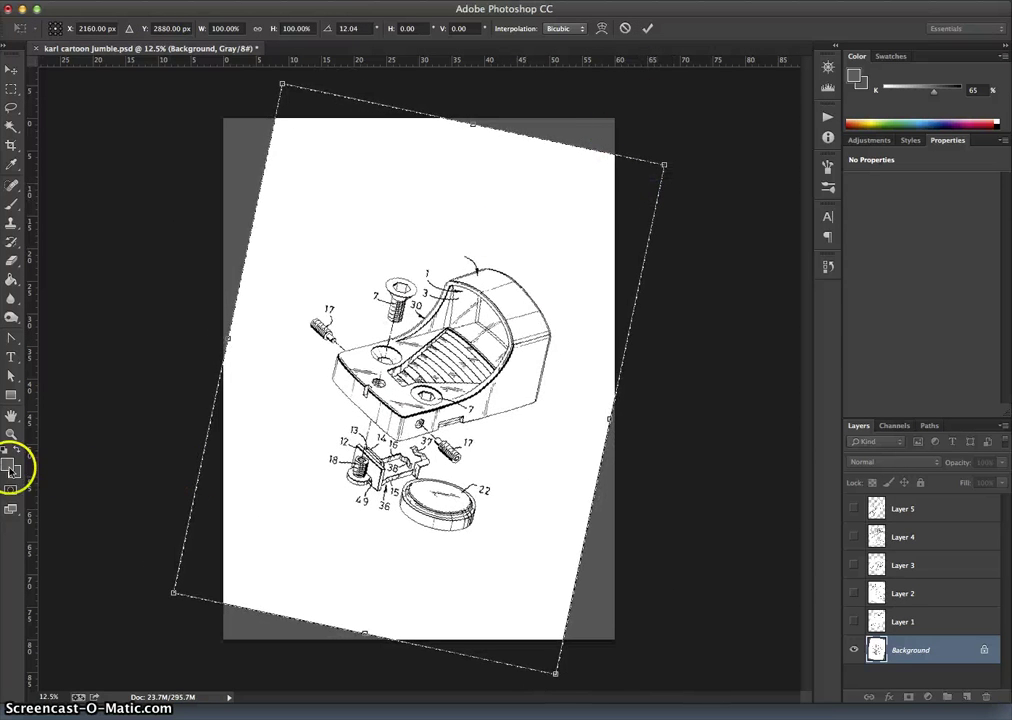
{"action": "key", "text": "super+z"}
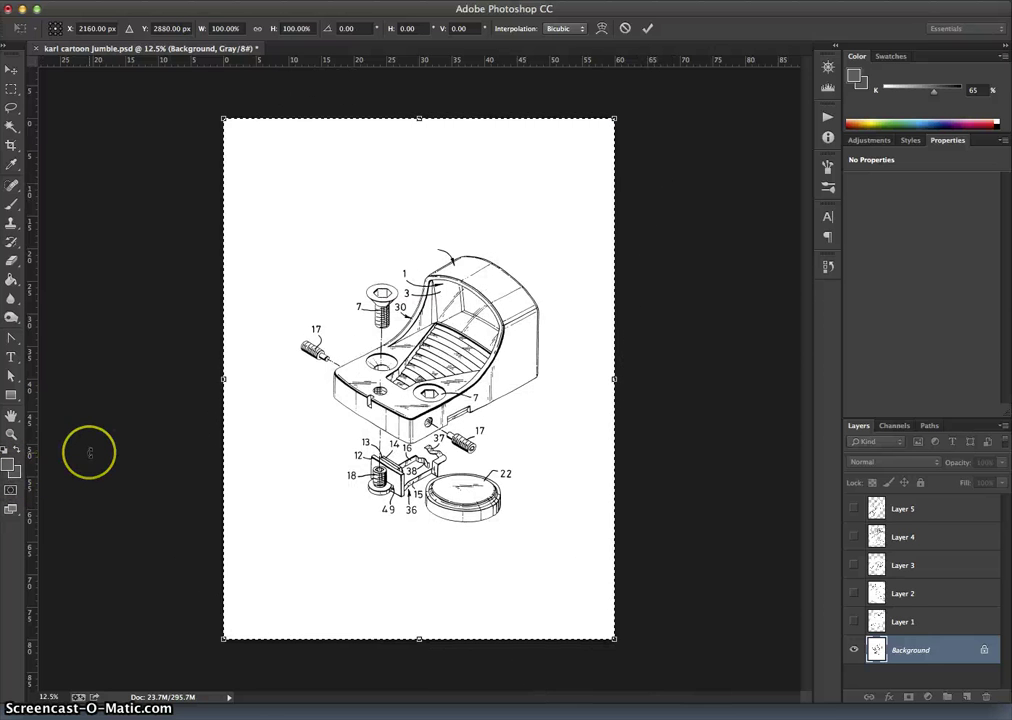
{"action": "key", "text": "Escape"}
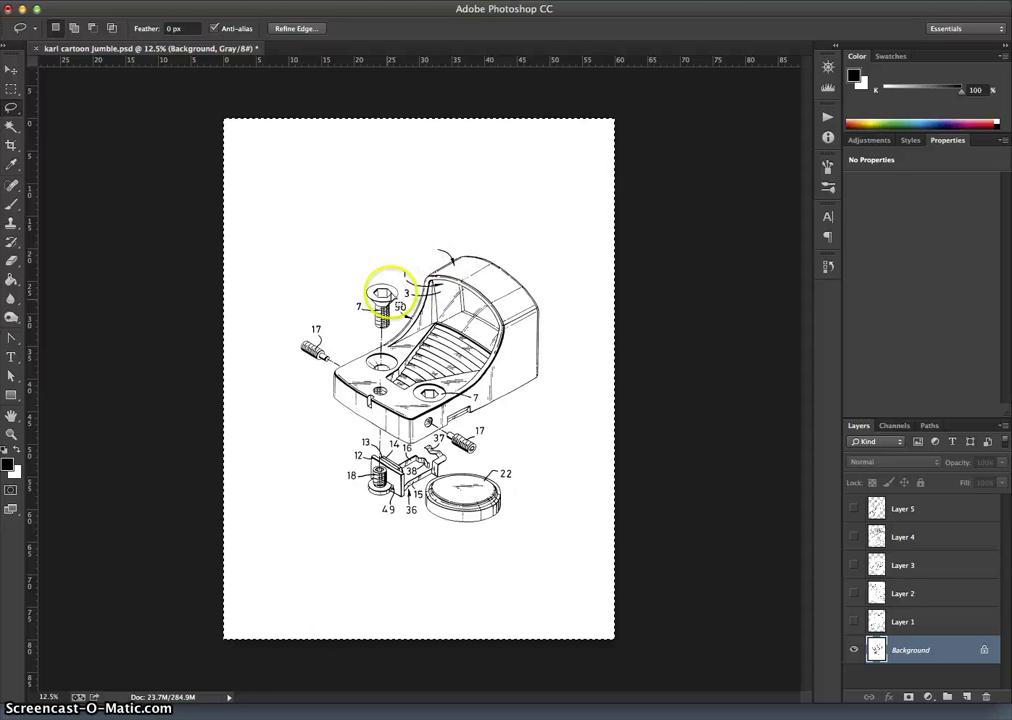
Scale the selected Background drawing to about 121% and rotate it about 13.6 degrees clockwise with Free Transform, and clear the selection.
{"action": "left_click", "coordinate": [301, 1]}
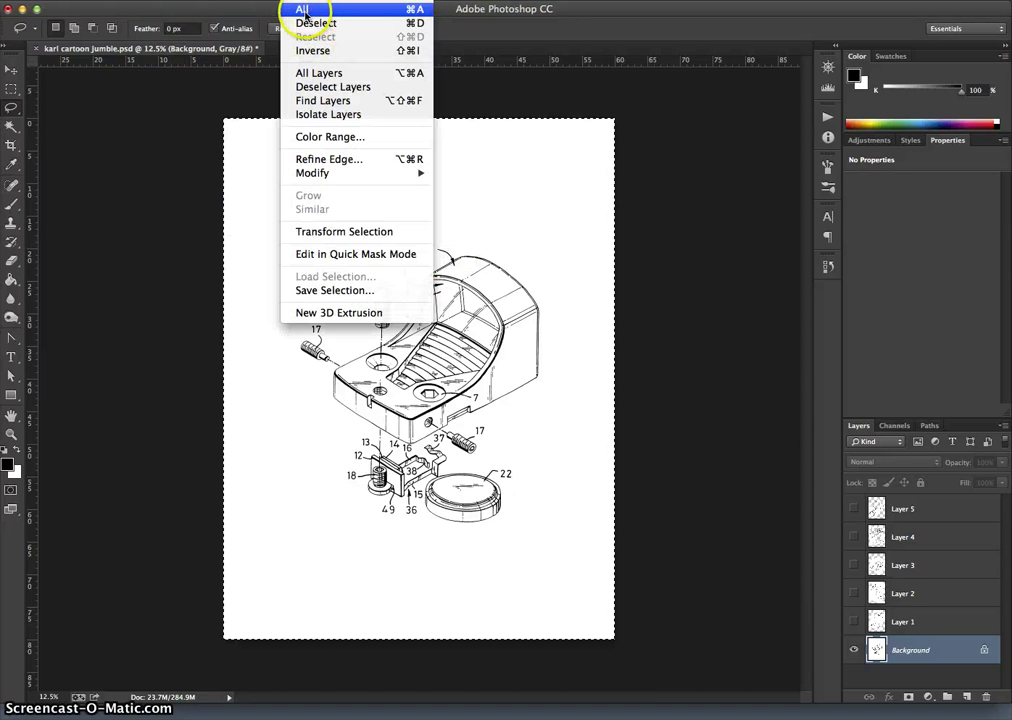
{"action": "left_click", "coordinate": [512, 97]}
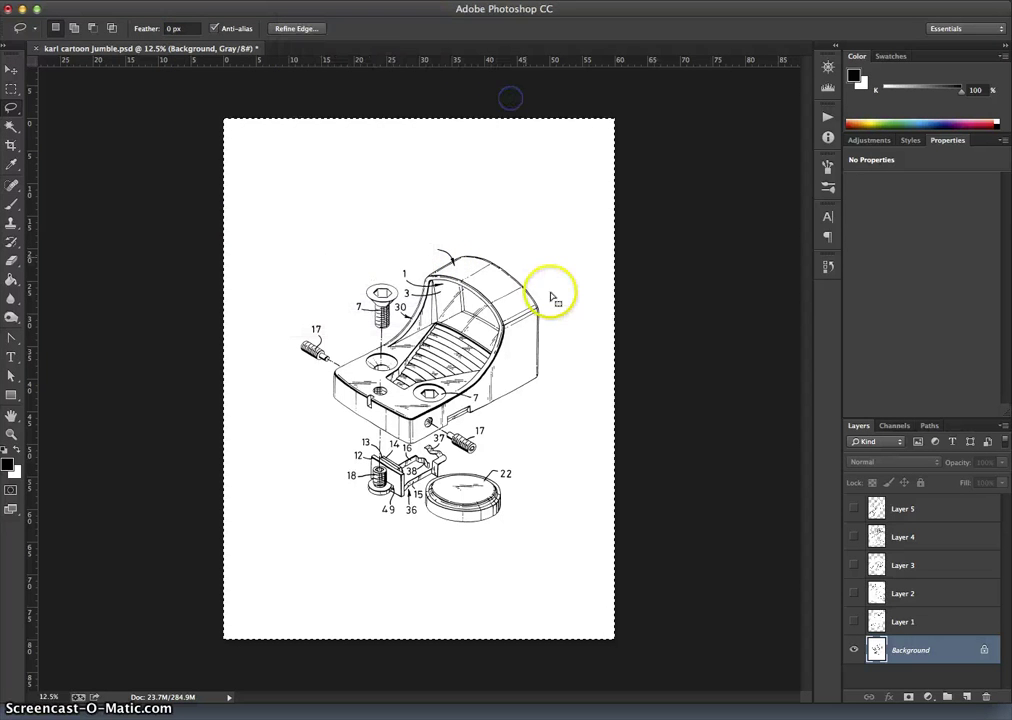
{"action": "key", "text": "ctrl+t"}
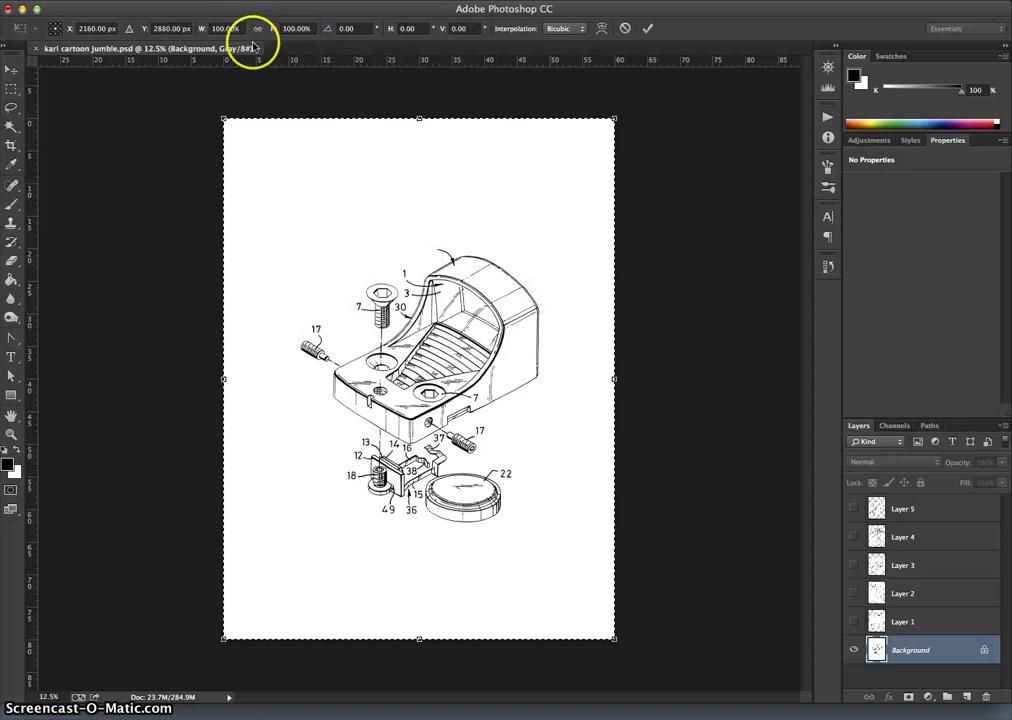
{"action": "left_click", "coordinate": [144, 1]}
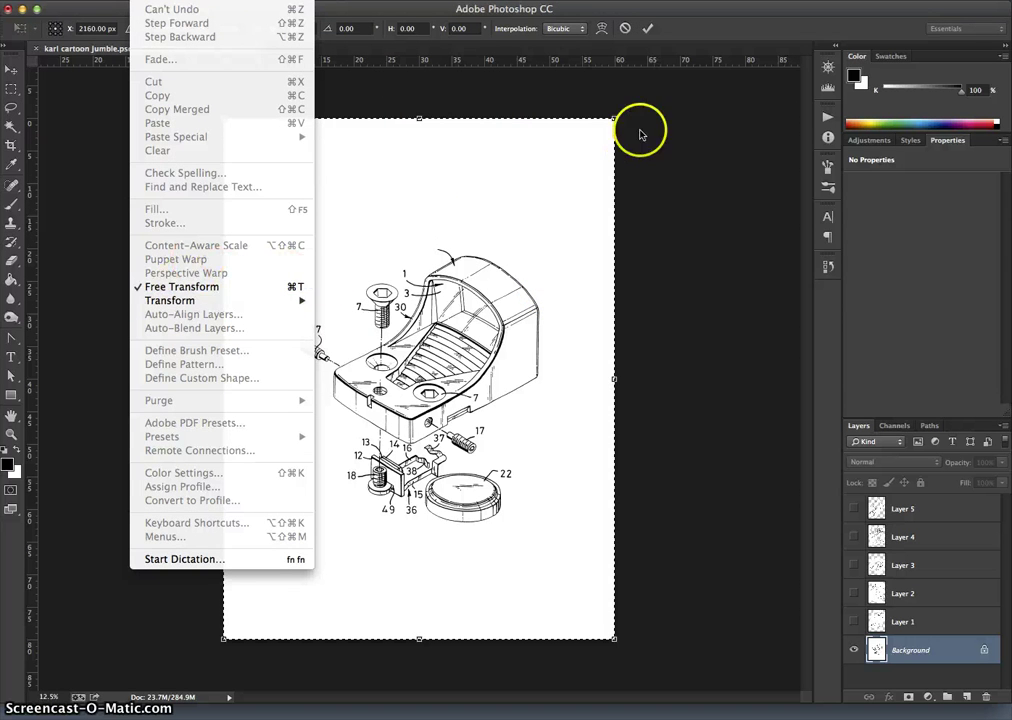
{"action": "left_click", "coordinate": [628, 102]}
{"action": "left_click_drag", "start_coordinate": [639, 117], "coordinate": [740, 125]}
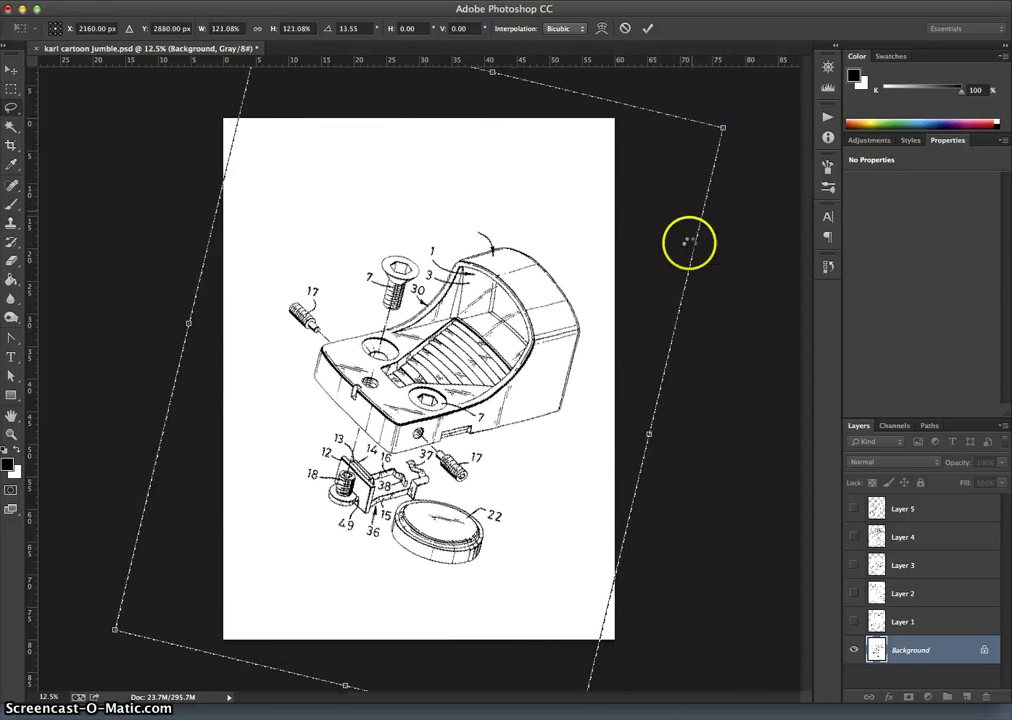
{"action": "key", "text": "Return"}
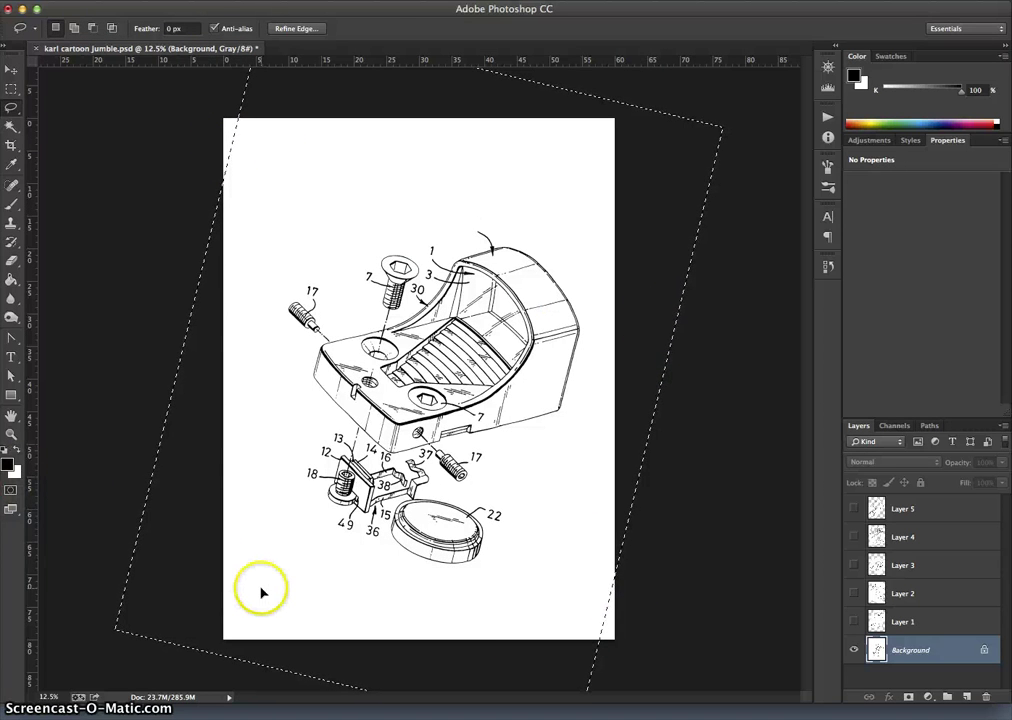
{"action": "left_click", "coordinate": [428, 484]}
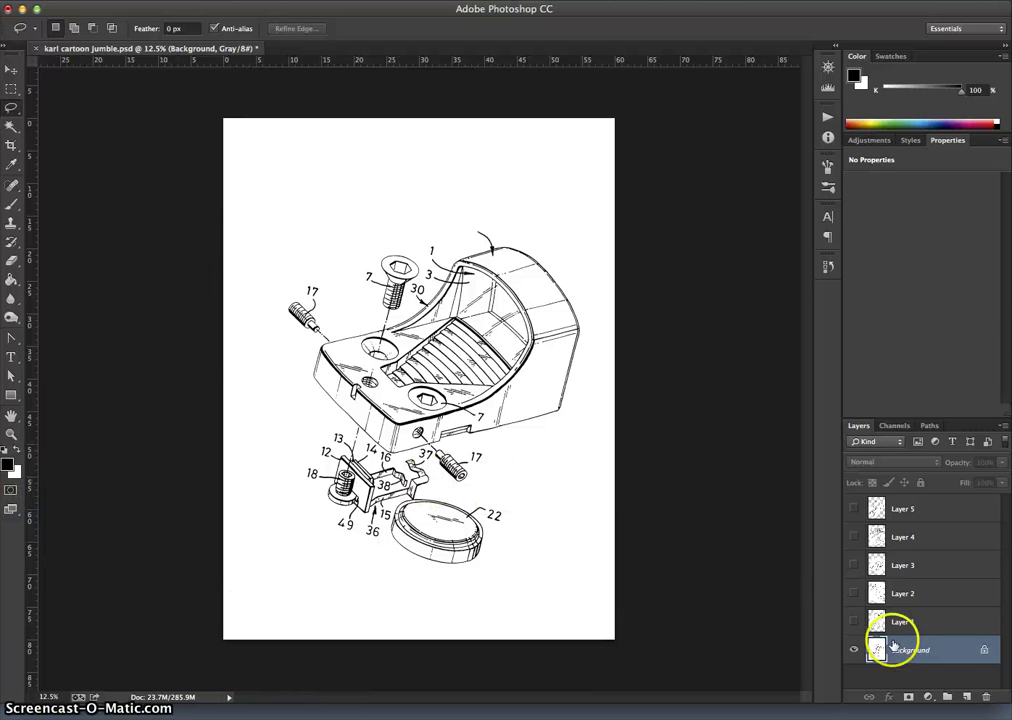
Show Layers 1, 2, 3, 4 and 5 again over the enlarged Background drawing.
{"action": "left_click", "coordinate": [853, 622]}
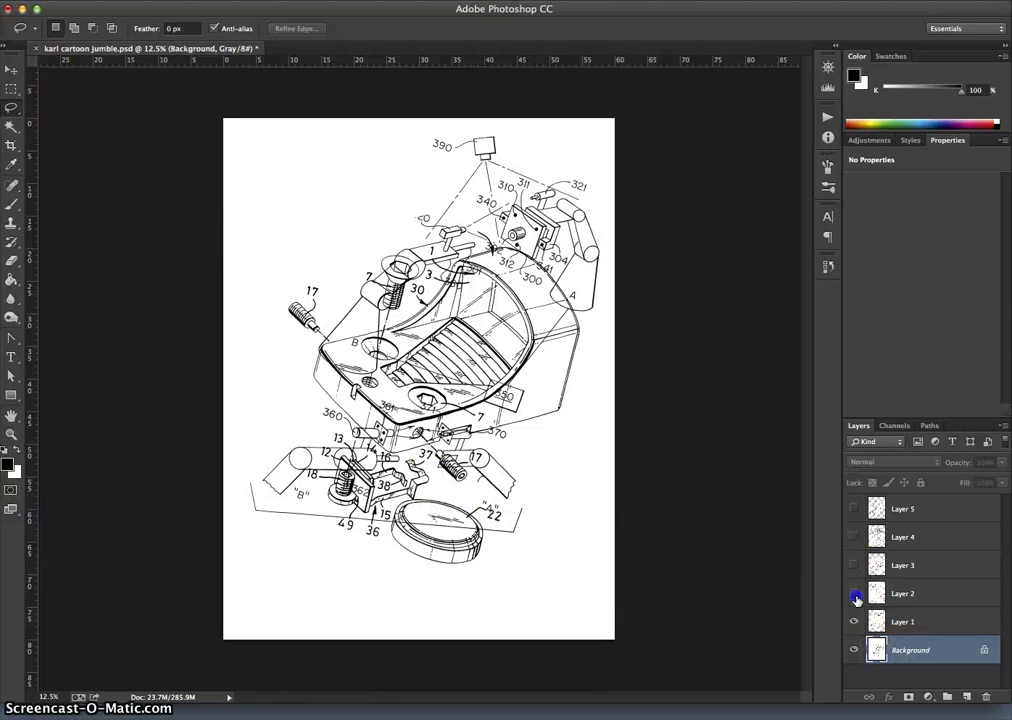
{"action": "left_click", "coordinate": [854, 594]}
{"action": "left_click", "coordinate": [854, 566]}
{"action": "left_click", "coordinate": [854, 538]}
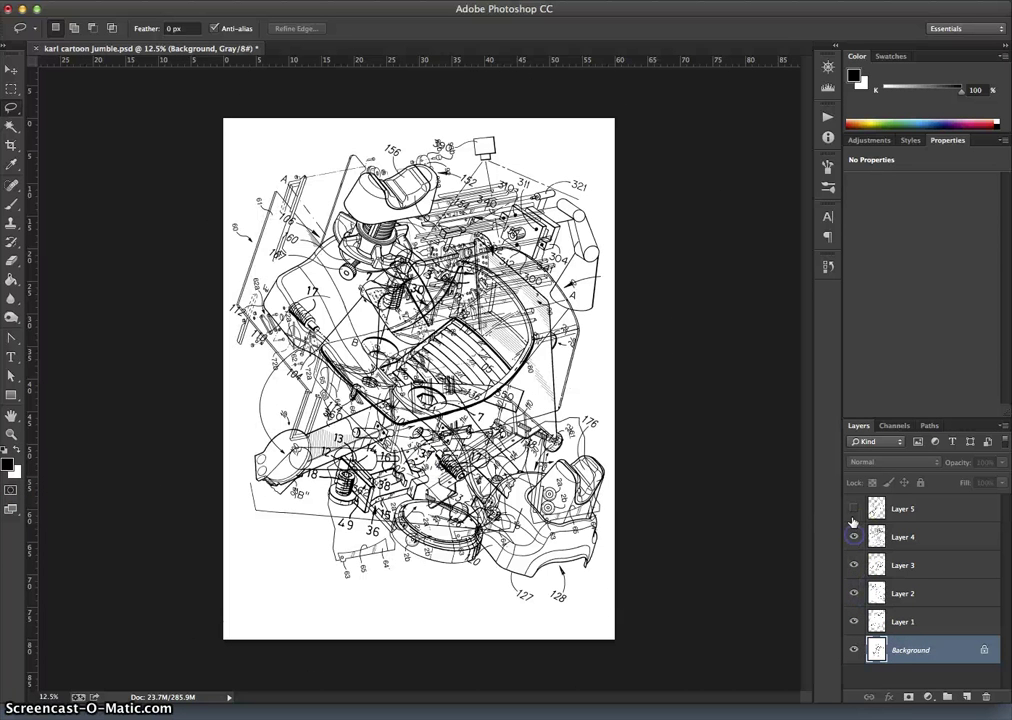
{"action": "left_click", "coordinate": [854, 509]}
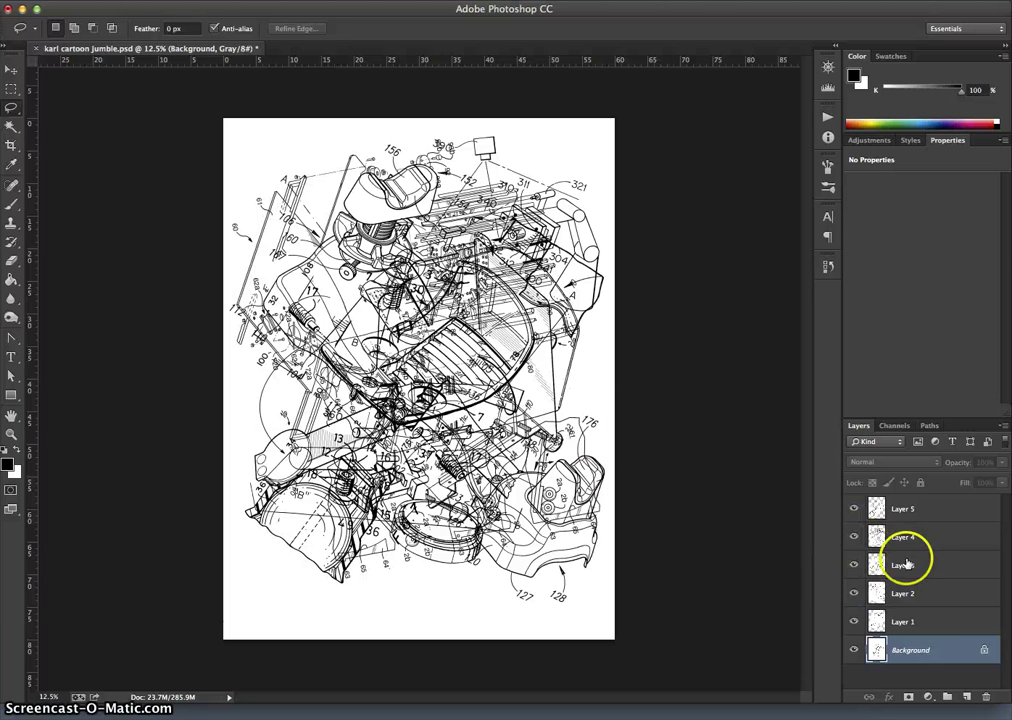
Make Layer 5 active, lasso and delete its linework over the front of the ribbed part, and lasso another area beside it.
{"action": "left_click", "coordinate": [912, 512]}
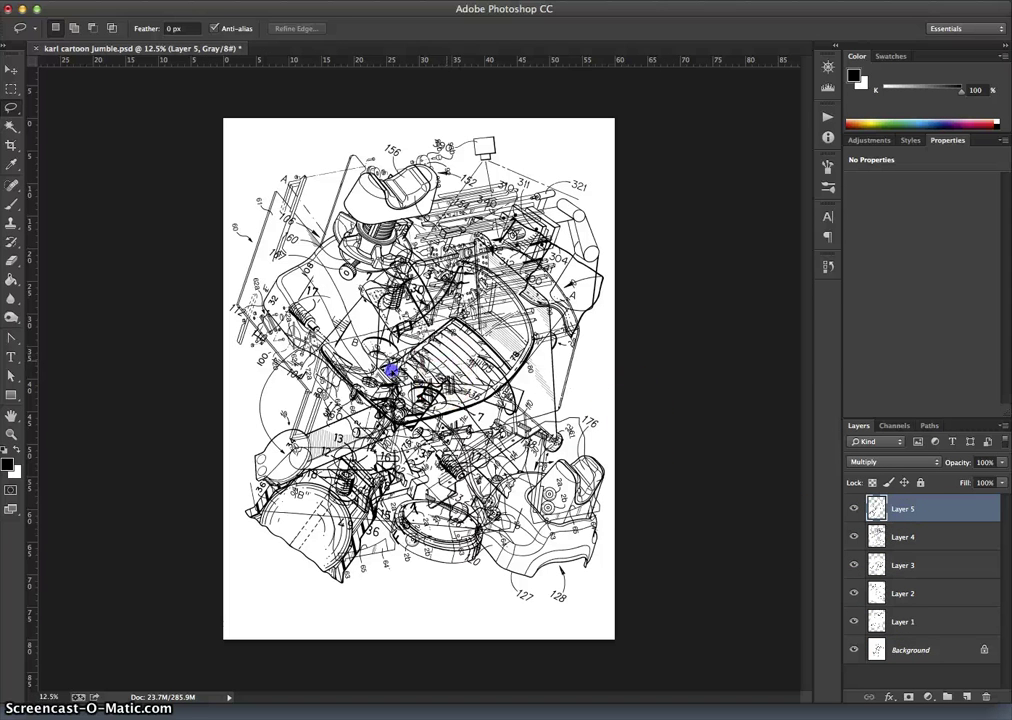
{"action": "key", "text": "Delete"}
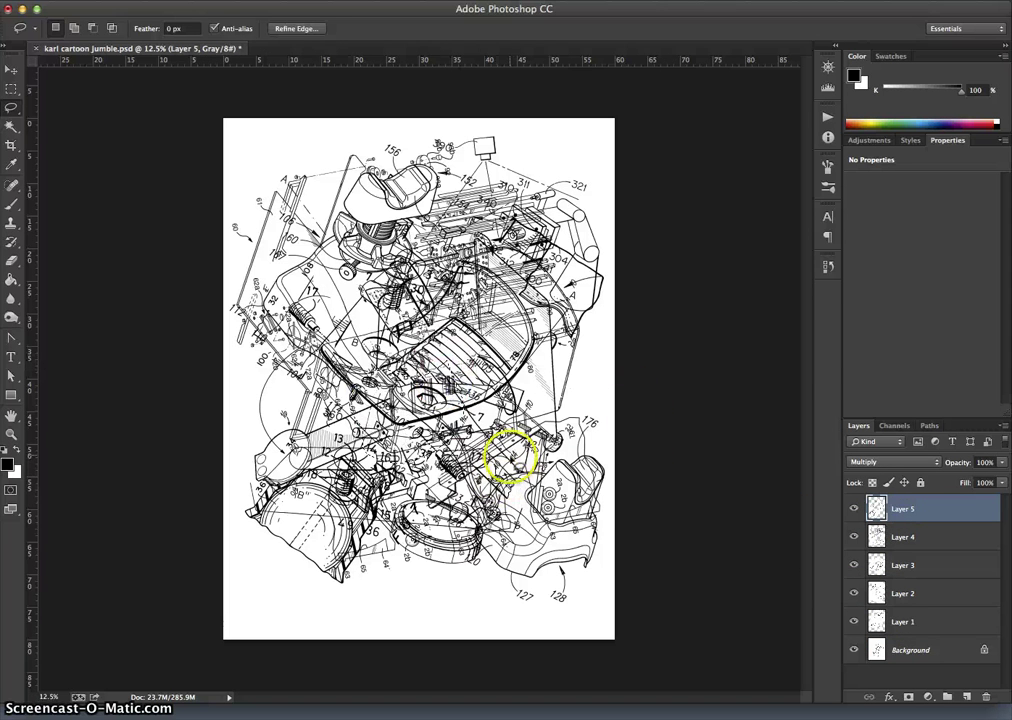
{"action": "key", "text": "super+d"}
{"action": "left_click_drag", "start_coordinate": [447, 408], "coordinate": [546, 394]}
Check Layers 2 and 3 by switching their visibility, make Layer 3 active, and lasso its overlapping linework around the ribbed part.
{"action": "left_click", "coordinate": [853, 593]}
{"action": "left_click", "coordinate": [853, 593]}
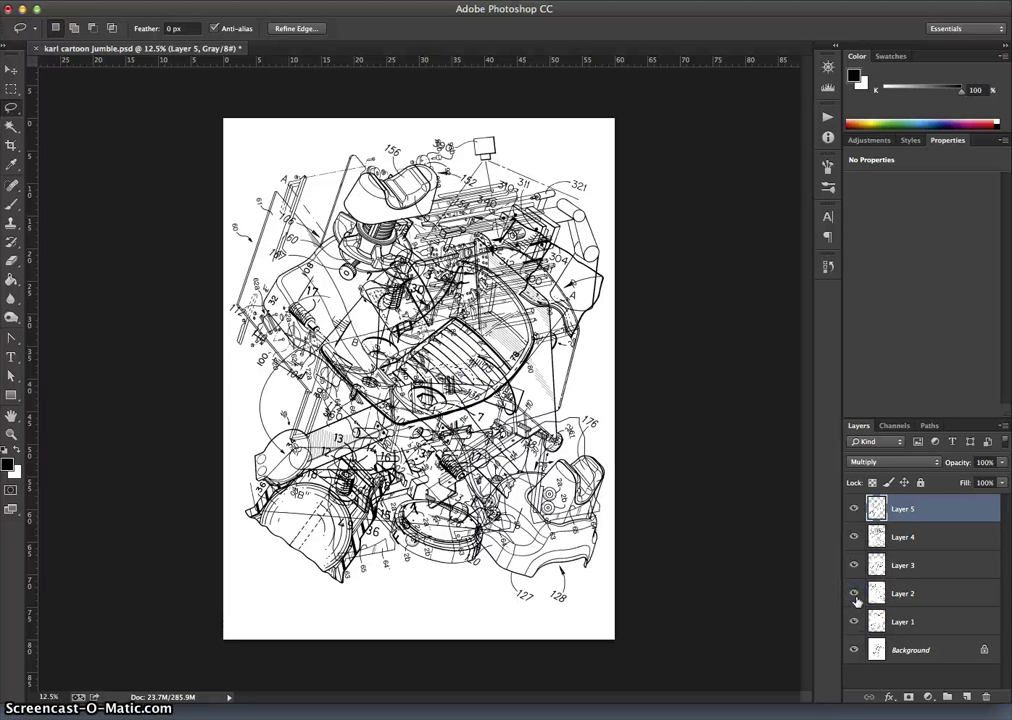
{"action": "left_click", "coordinate": [853, 566]}
{"action": "left_click", "coordinate": [855, 567]}
{"action": "left_click", "coordinate": [905, 568]}
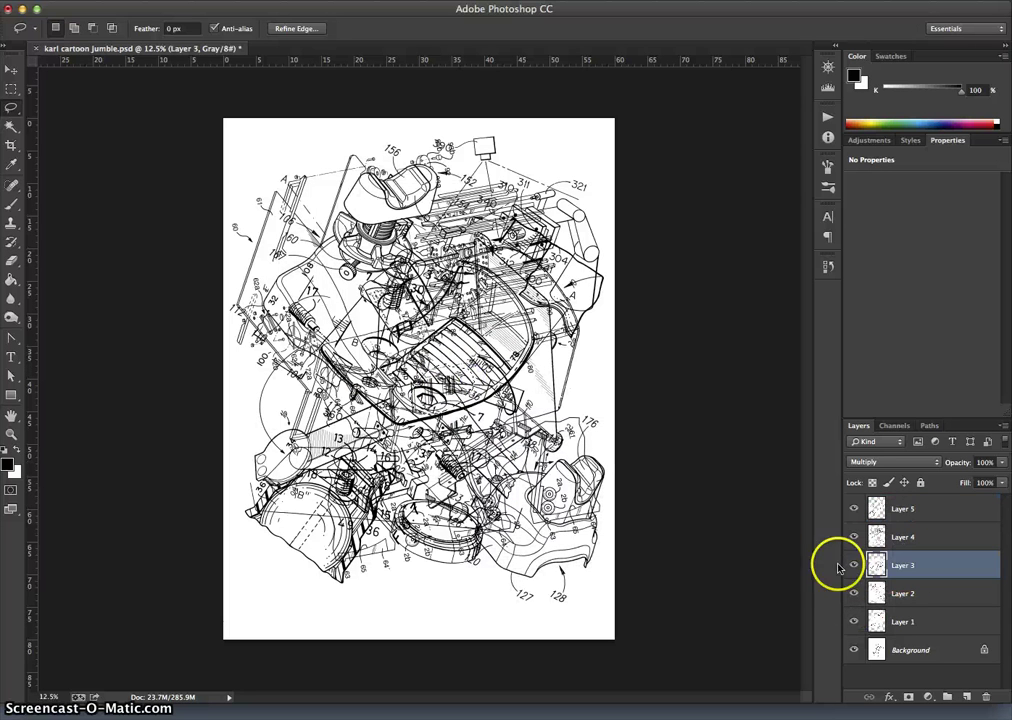
{"action": "left_click", "coordinate": [854, 567]}
{"action": "left_click", "coordinate": [854, 567]}
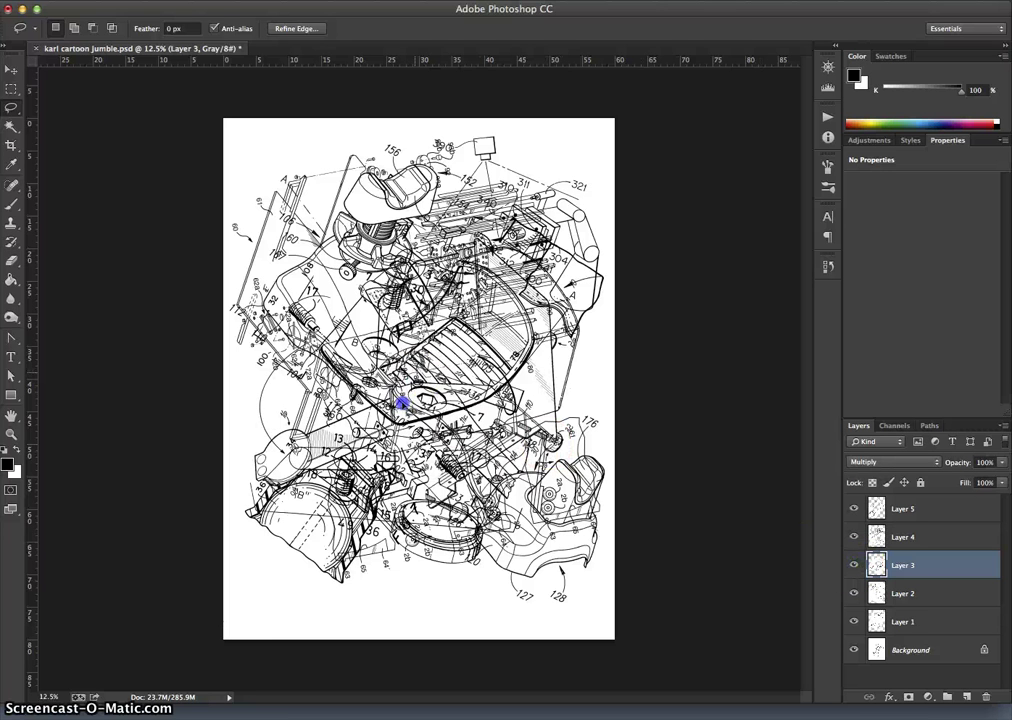
{"action": "left_click", "coordinate": [560, 483]}
{"action": "left_click", "coordinate": [548, 625]}
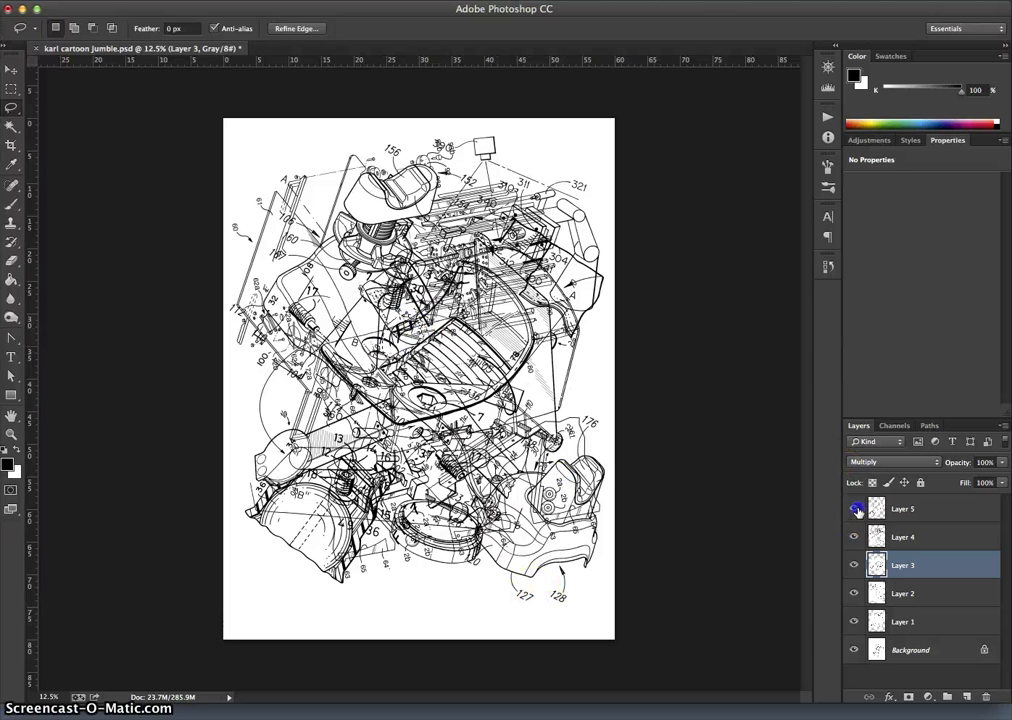
Make Layer 5 active and lasso away its overlapping linework around the rear housing, checking the layer by switching its visibility.
{"action": "left_click", "coordinate": [898, 507], "text": "super"}
{"action": "left_click", "coordinate": [903, 508]}
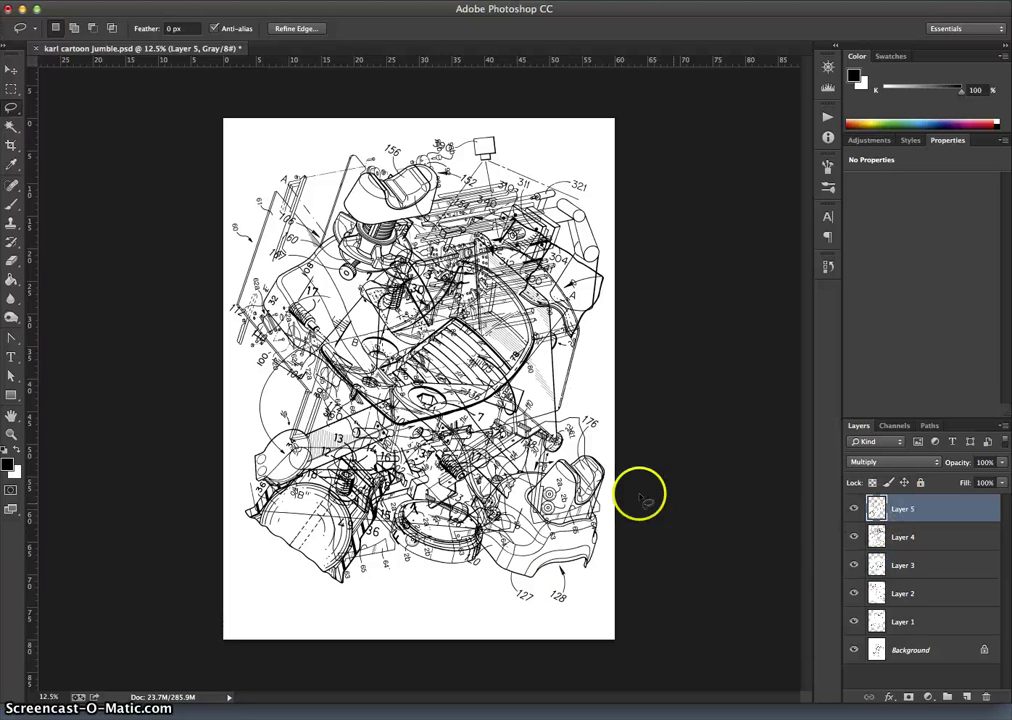
{"action": "left_click", "coordinate": [508, 317]}
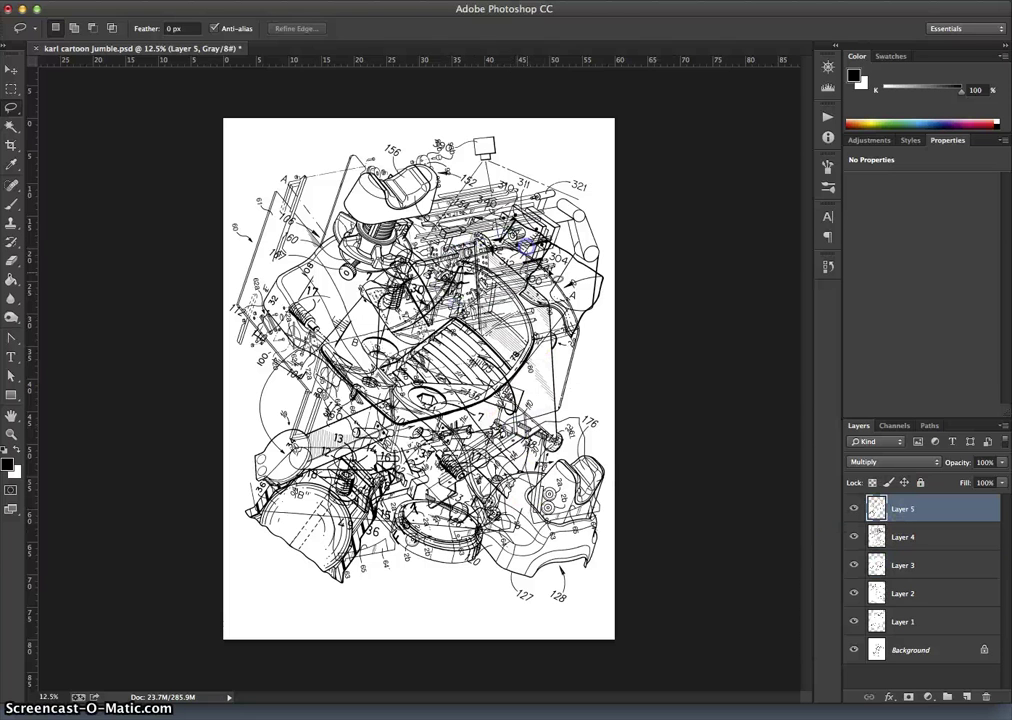
{"action": "left_click", "coordinate": [855, 509]}
{"action": "left_click", "coordinate": [855, 509]}
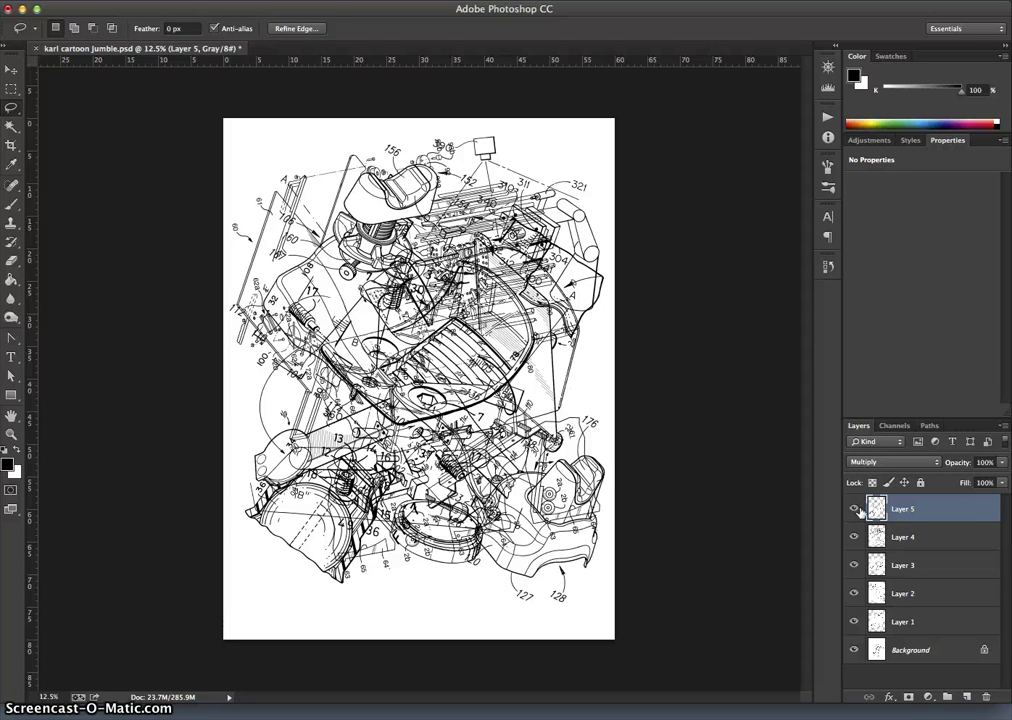
{"action": "left_click", "coordinate": [547, 312]}
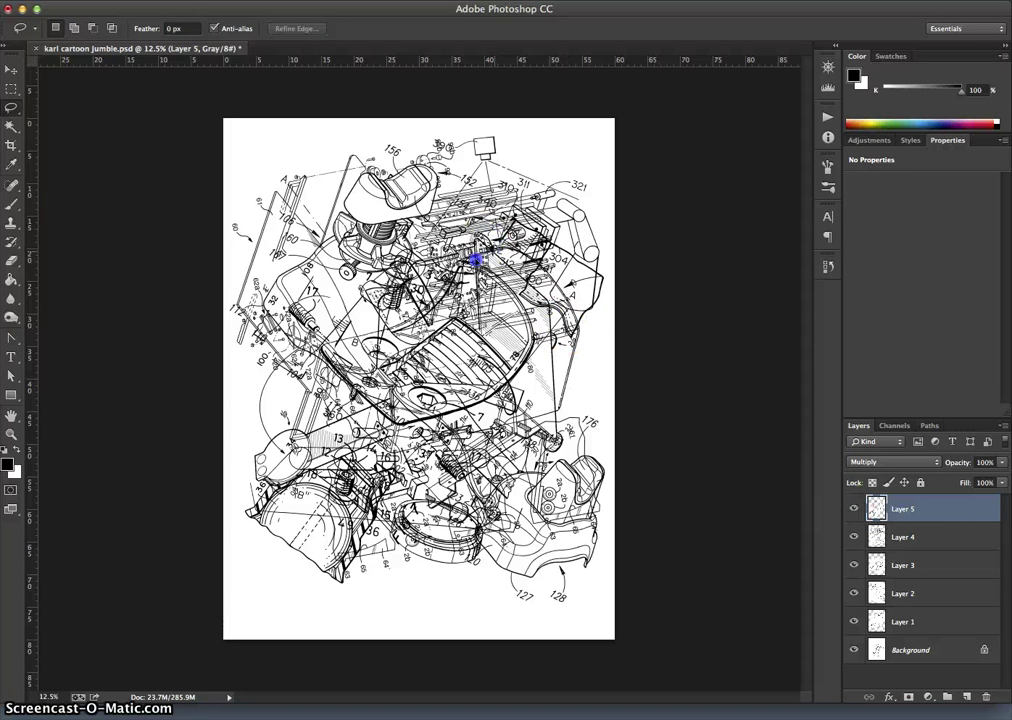
{"action": "left_click", "coordinate": [586, 427]}
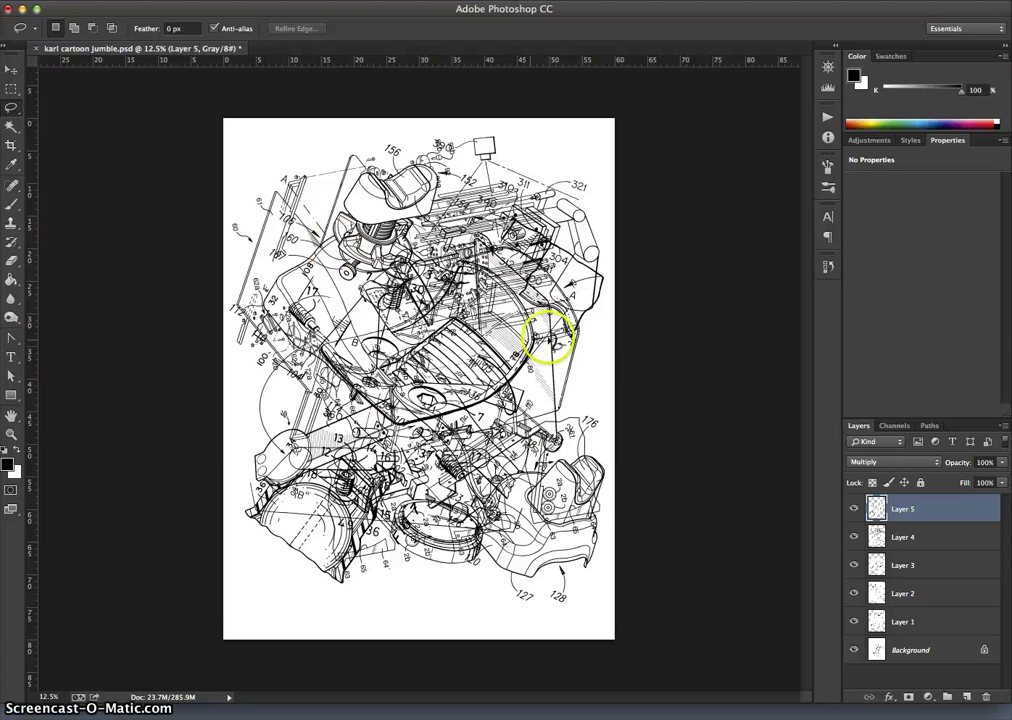
Enlarge the canvas to 70 by 90 inches, anchored at the centre, with a white extension colour.
{"action": "left_click", "coordinate": [226, 3]}
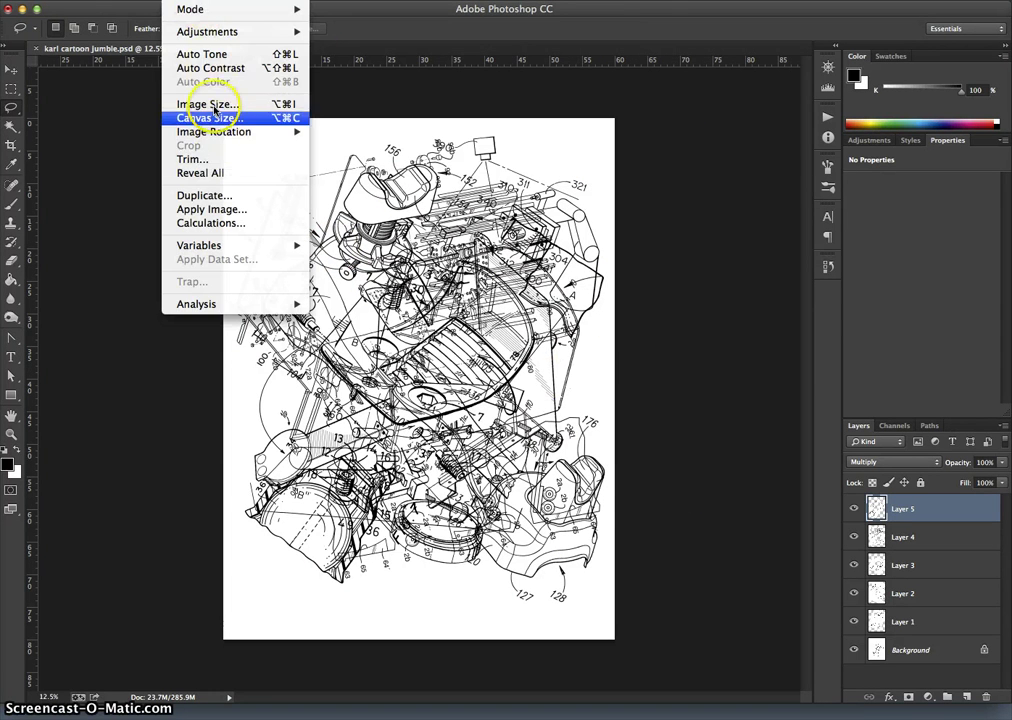
{"action": "left_click", "coordinate": [290, 117]}
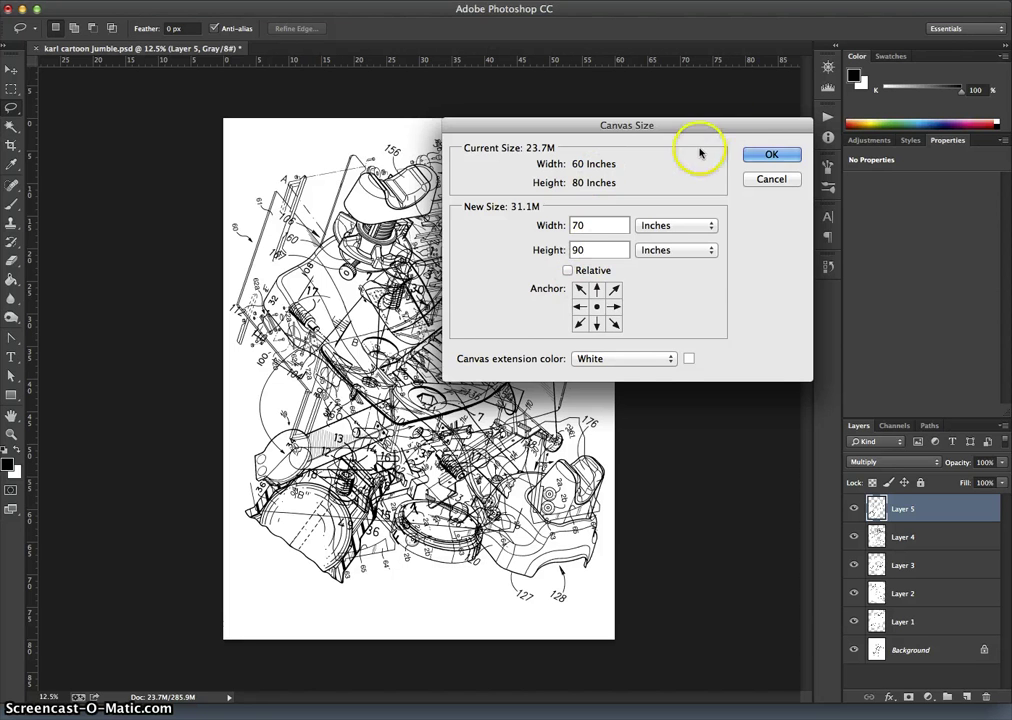
{"action": "left_click", "coordinate": [771, 154]}
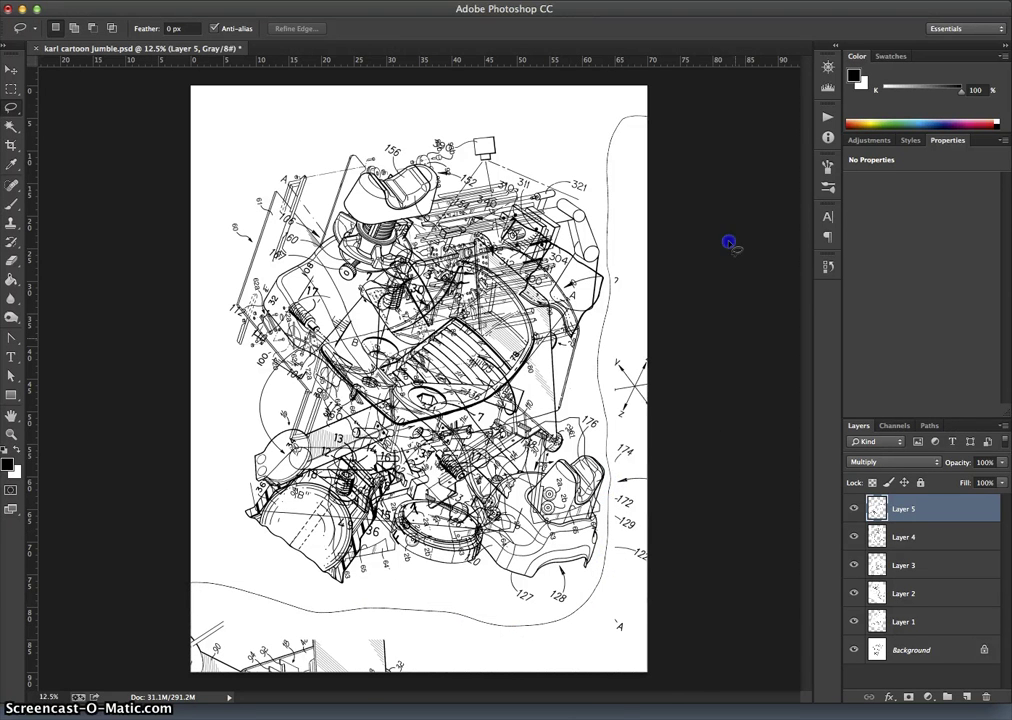
Lasso the stray linework around the right and bottom edges of the enlarged canvas and delete it from Layers 5, 4, 3 and 2.
{"action": "left_click_drag", "start_coordinate": [645, 125], "coordinate": [646, 122]}
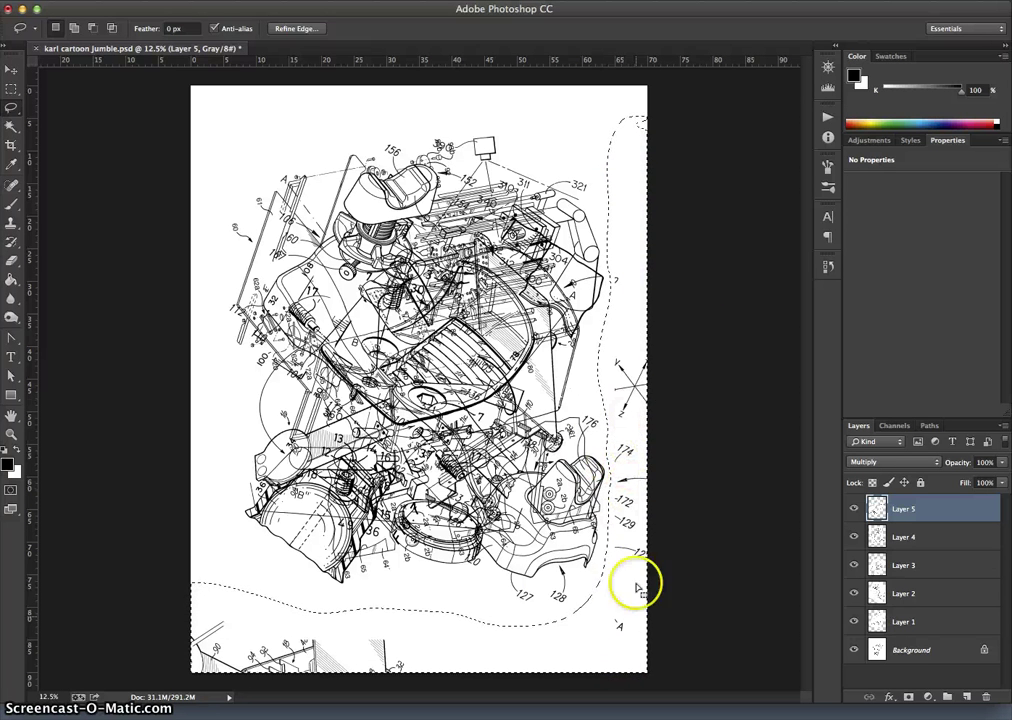
{"action": "key", "text": "Delete"}
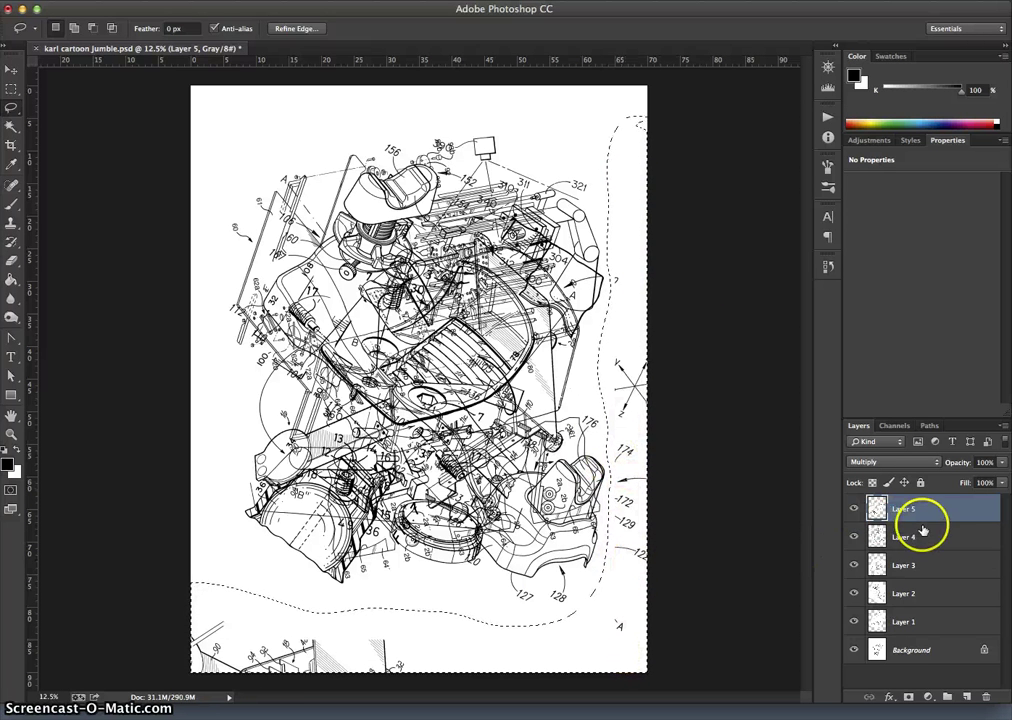
{"action": "left_click", "coordinate": [917, 538]}
{"action": "left_click", "coordinate": [921, 570]}
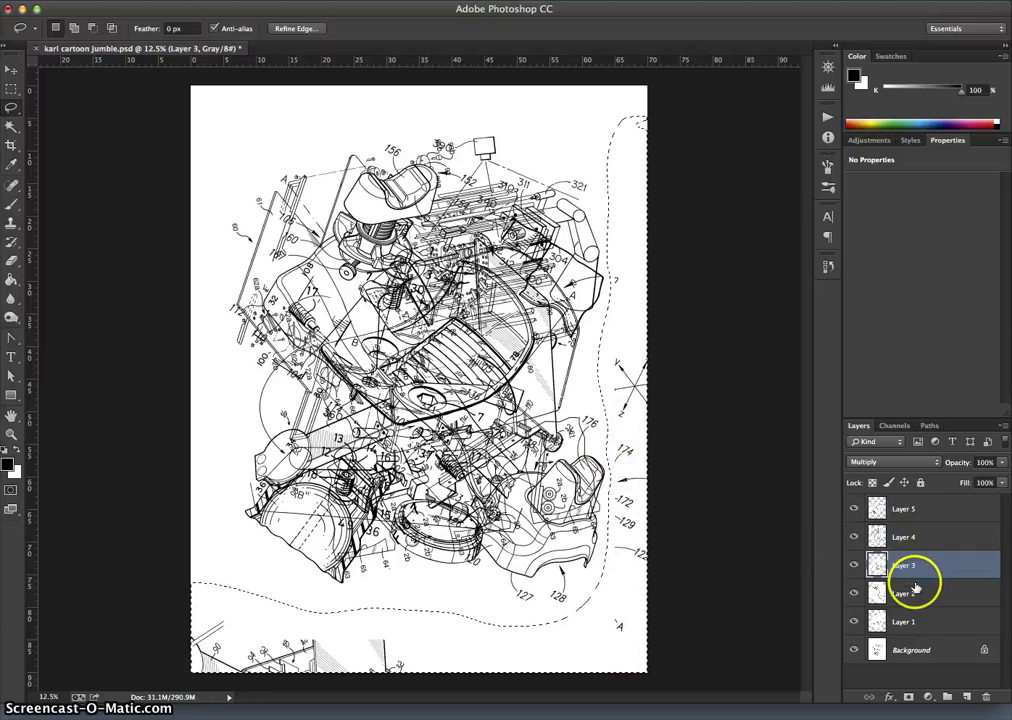
{"action": "key", "text": "Delete"}
{"action": "left_click", "coordinate": [922, 589]}
{"action": "key", "text": "Delete"}
Clear the same selected margin area on Layer 1 and the Background, deselect, and save the document.
{"action": "left_click", "coordinate": [920, 624]}
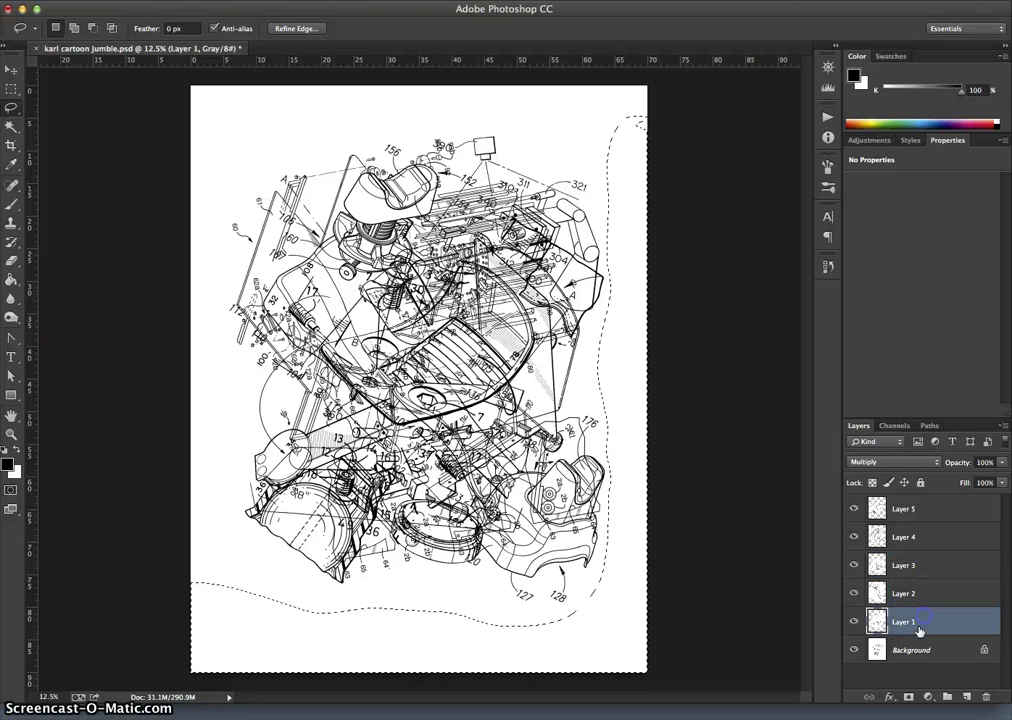
{"action": "left_click", "coordinate": [922, 650]}
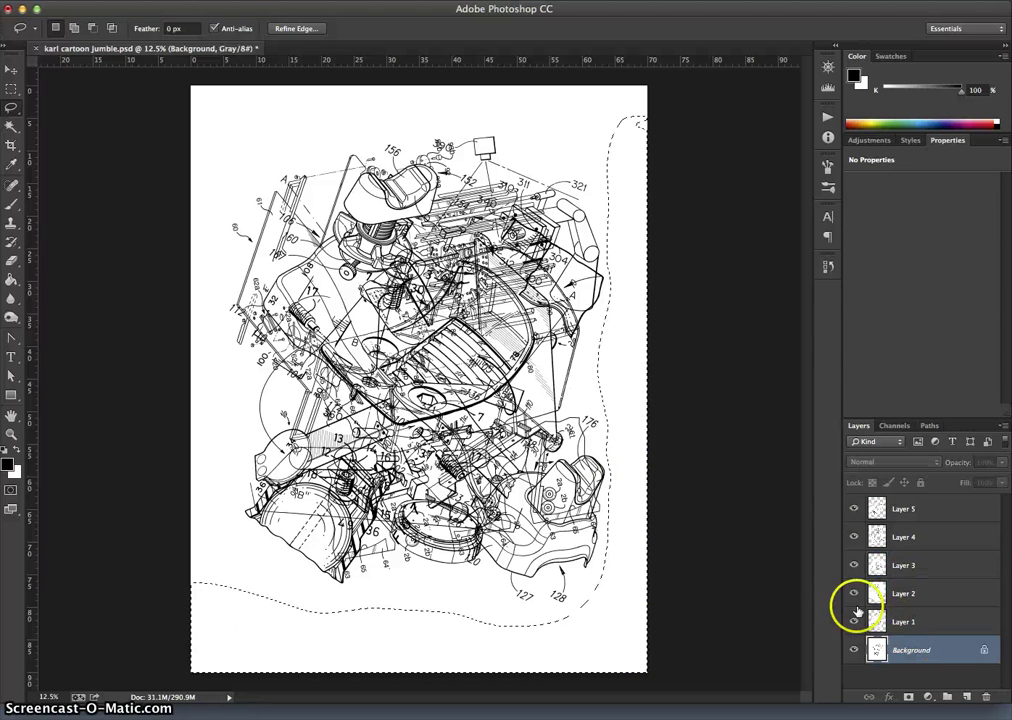
{"action": "key", "text": "Delete"}
{"action": "left_click", "coordinate": [782, 312]}
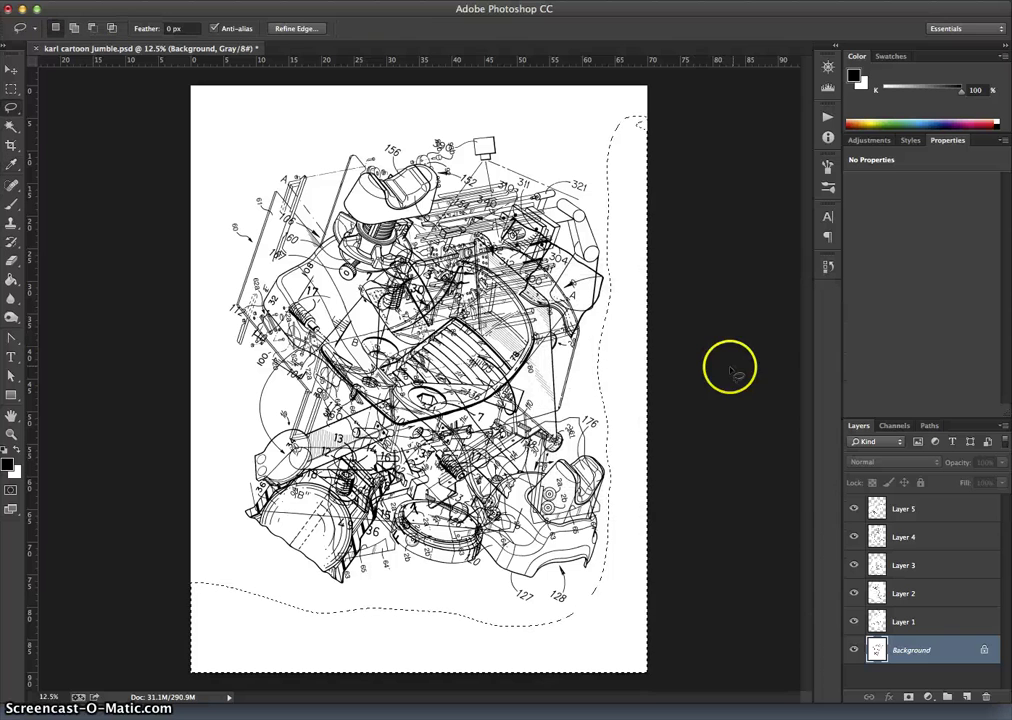
{"action": "left_click", "coordinate": [727, 376]}
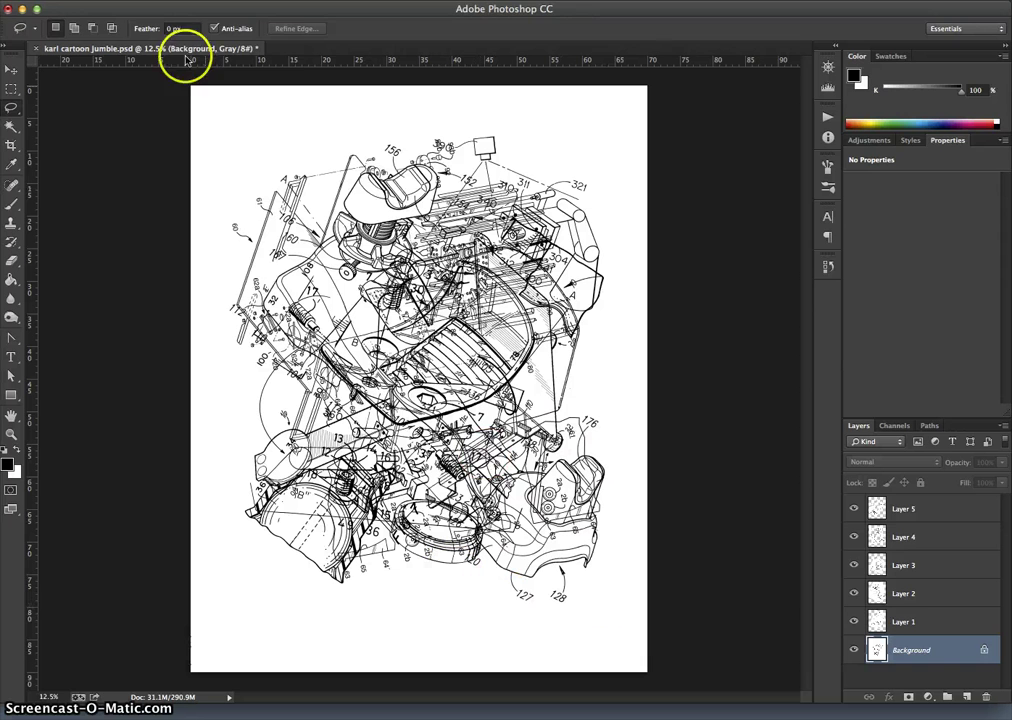
{"action": "left_click", "coordinate": [118, 0]}
{"action": "left_click", "coordinate": [141, 148]}
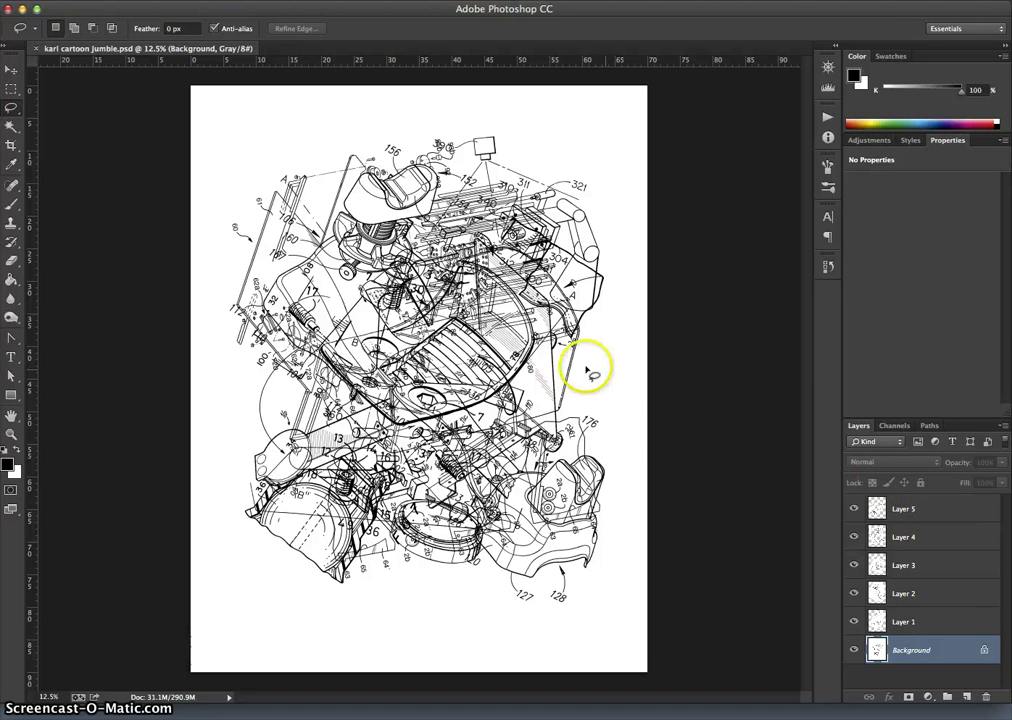
Make Layer 5 active and merge all visible layers into a new top layer while keeping the original layers.
{"action": "left_click", "coordinate": [932, 511]}
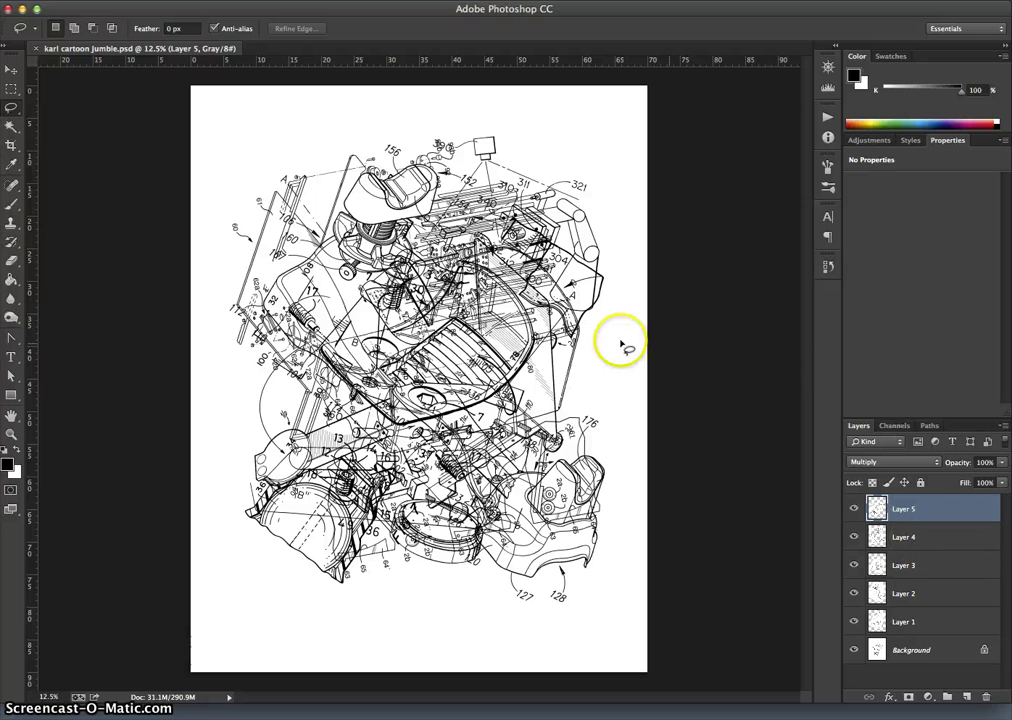
{"action": "left_click", "coordinate": [937, 508]}
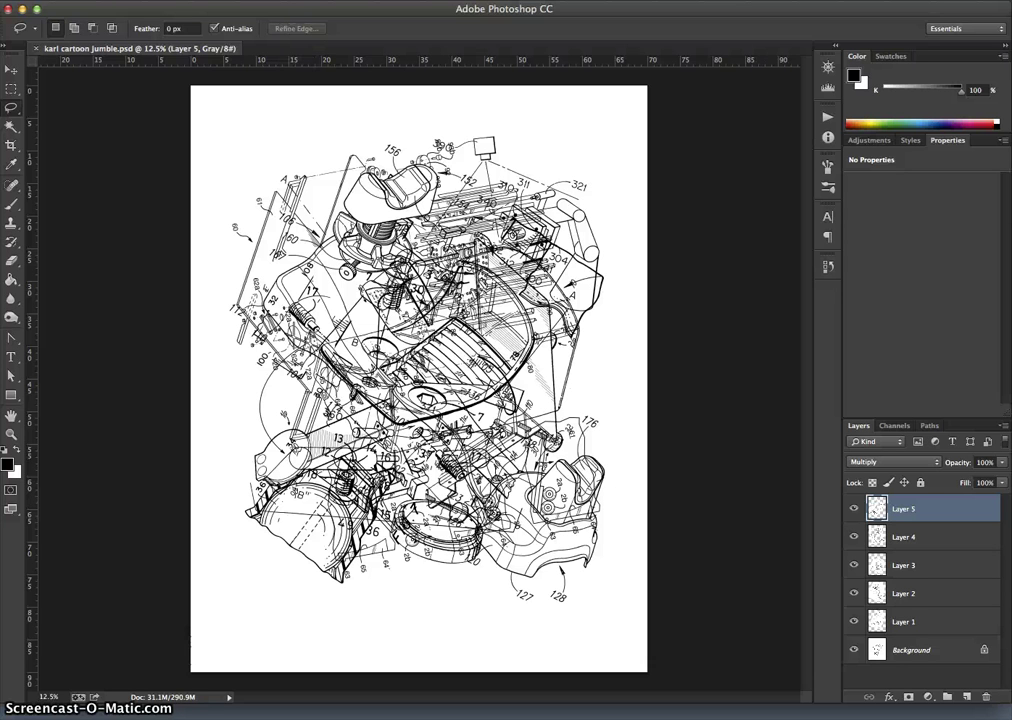
{"action": "left_click", "coordinate": [221, 1]}
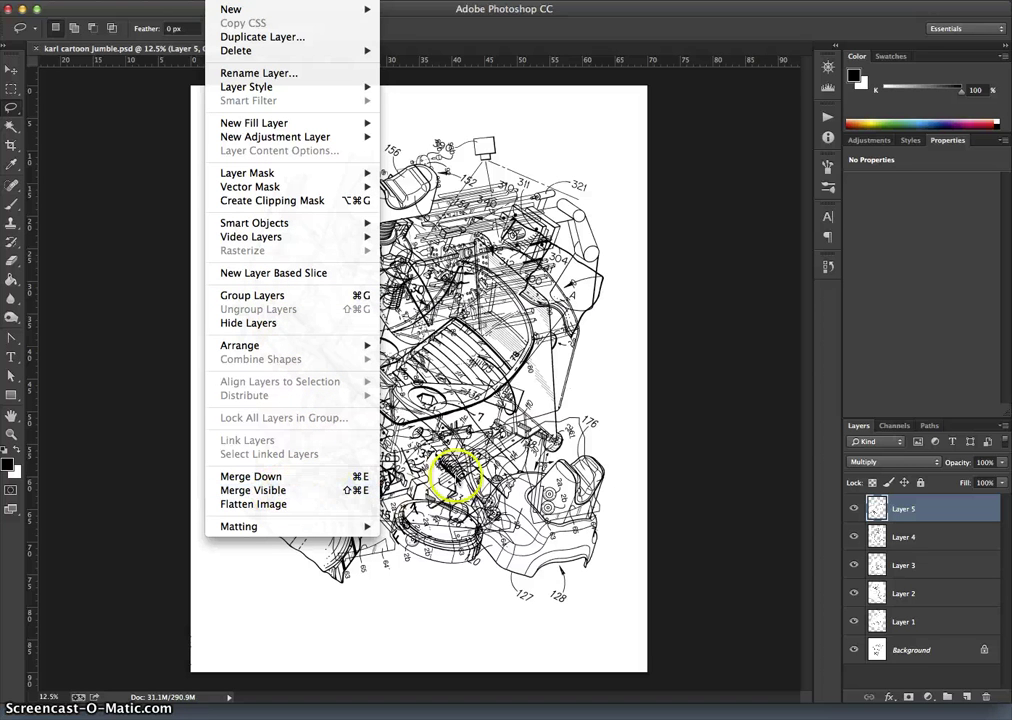
{"action": "left_click", "coordinate": [292, 492]}
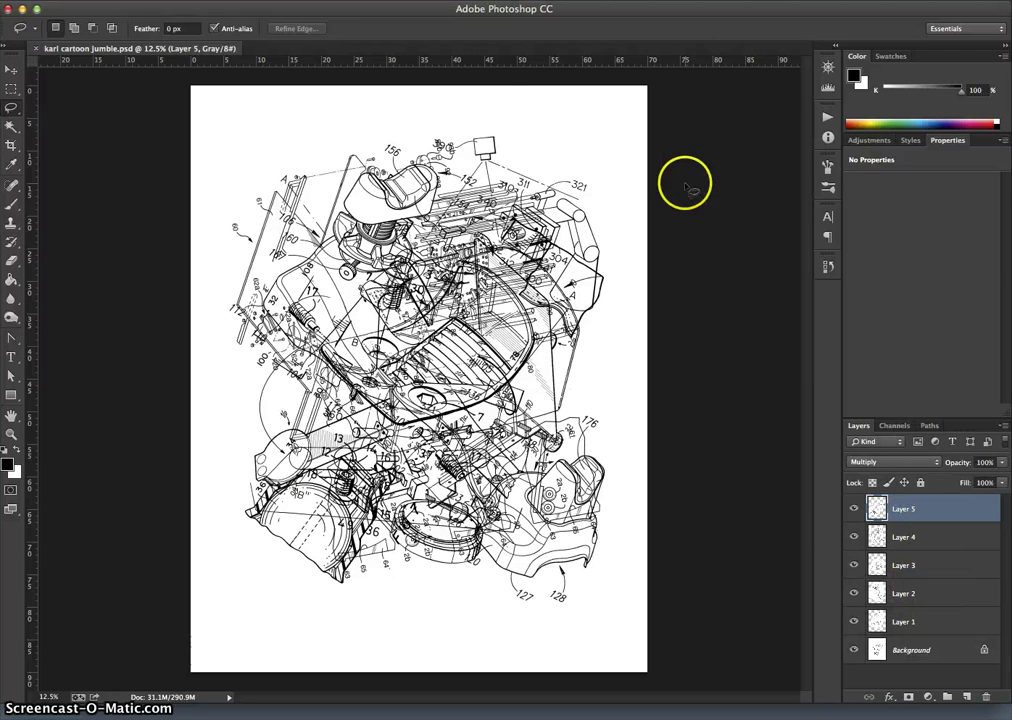
{"action": "left_click", "coordinate": [242, 10]}
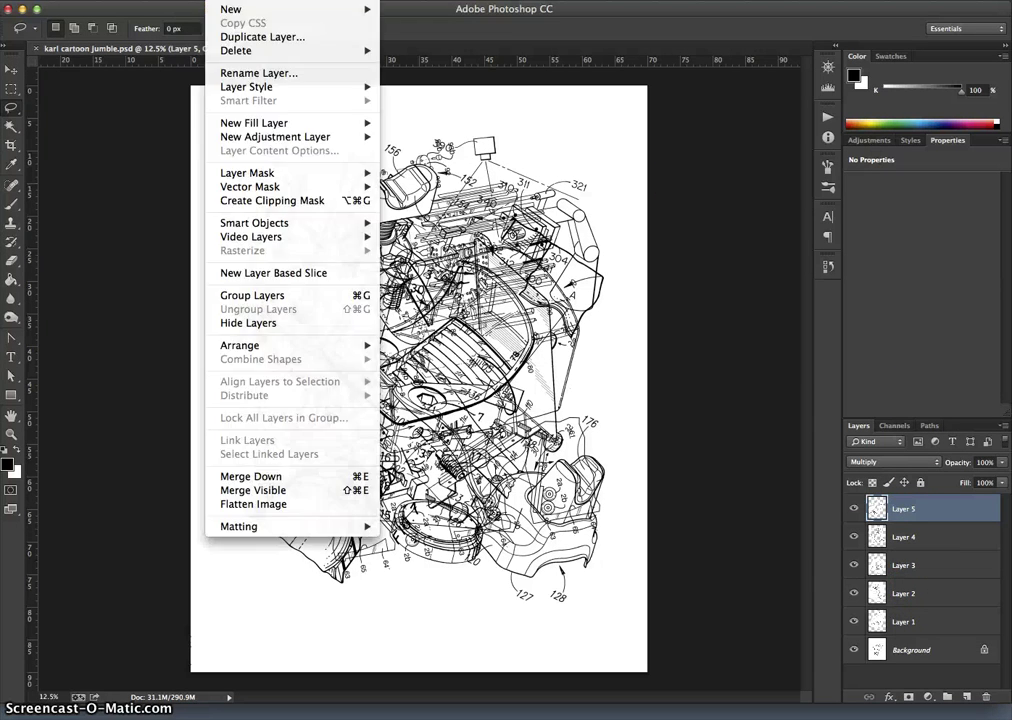
{"action": "left_click", "coordinate": [266, 490], "text": "alt"}
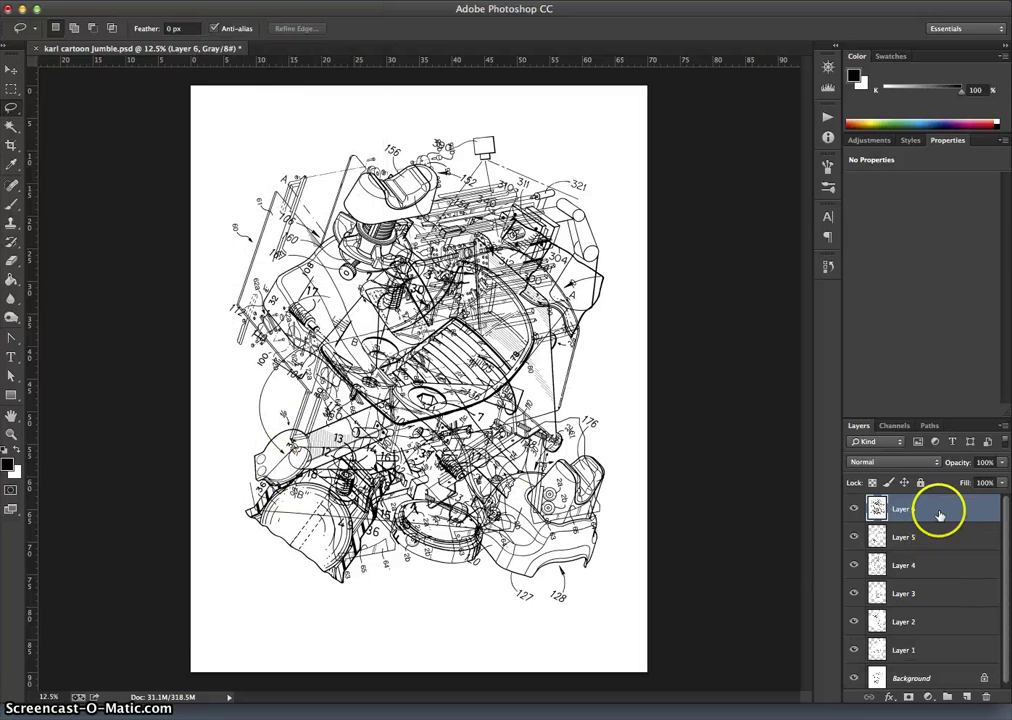
Hide Layers 5 to 1 and the Background, and check the merged Layer 6 by switching its visibility.
{"action": "left_click", "coordinate": [853, 537]}
{"action": "left_click", "coordinate": [853, 565]}
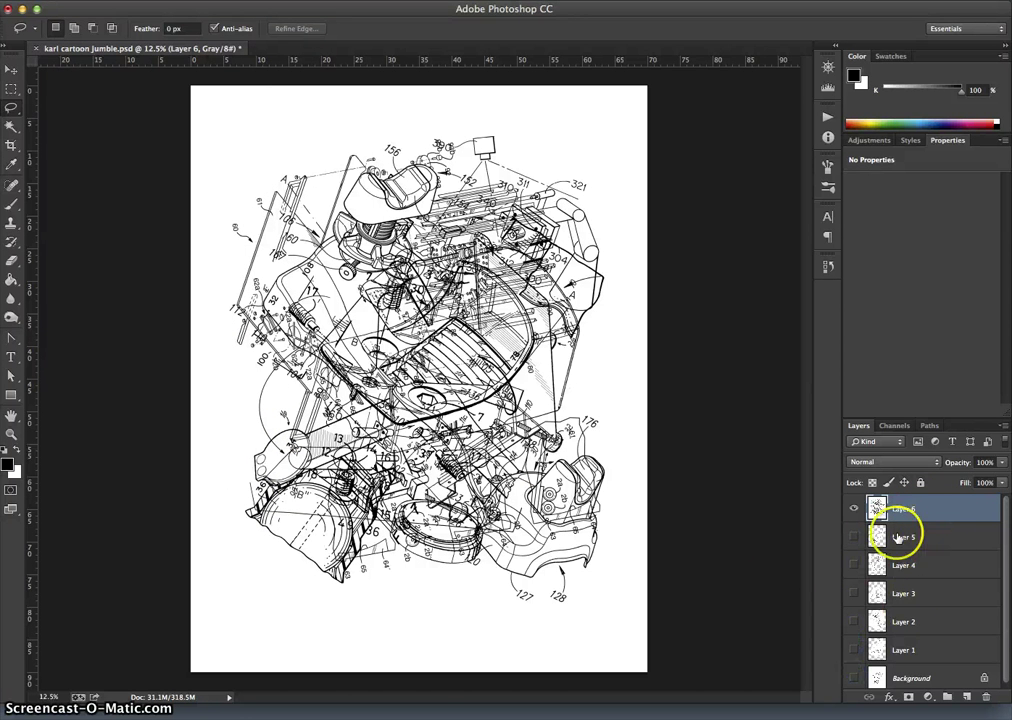
{"action": "left_click", "coordinate": [853, 509]}
{"action": "left_click", "coordinate": [853, 510]}
{"action": "left_click", "coordinate": [853, 510]}
{"action": "left_click", "coordinate": [853, 510]}
{"action": "left_click", "coordinate": [853, 510]}
{"action": "left_click", "coordinate": [853, 510]}
{"action": "left_click", "coordinate": [853, 510]}
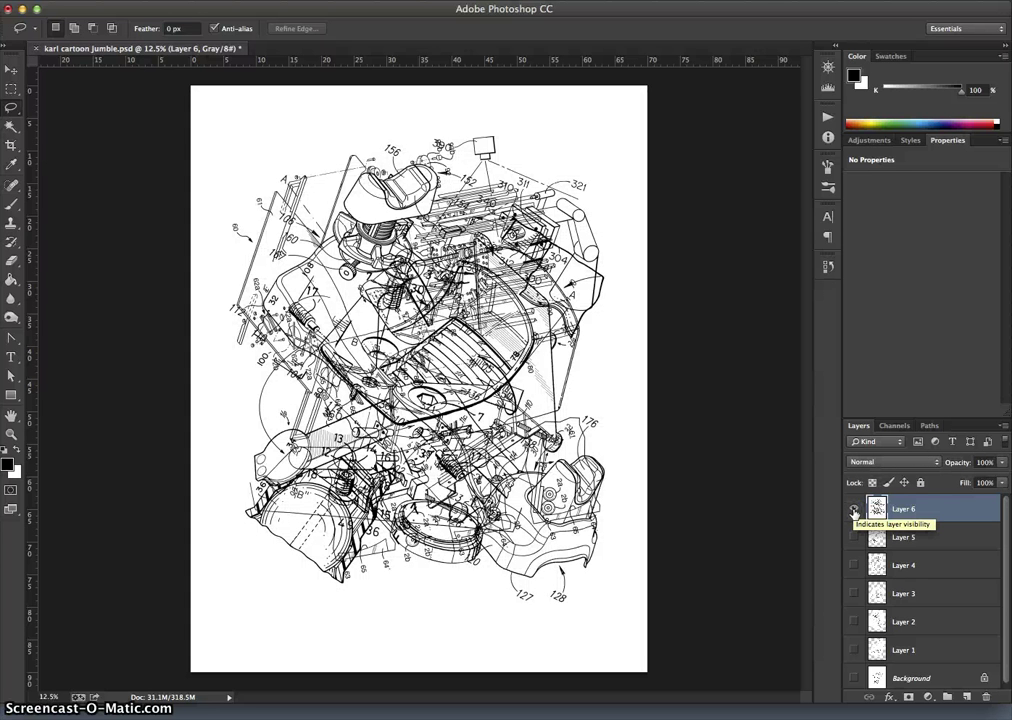
{"action": "left_click", "coordinate": [866, 509]}
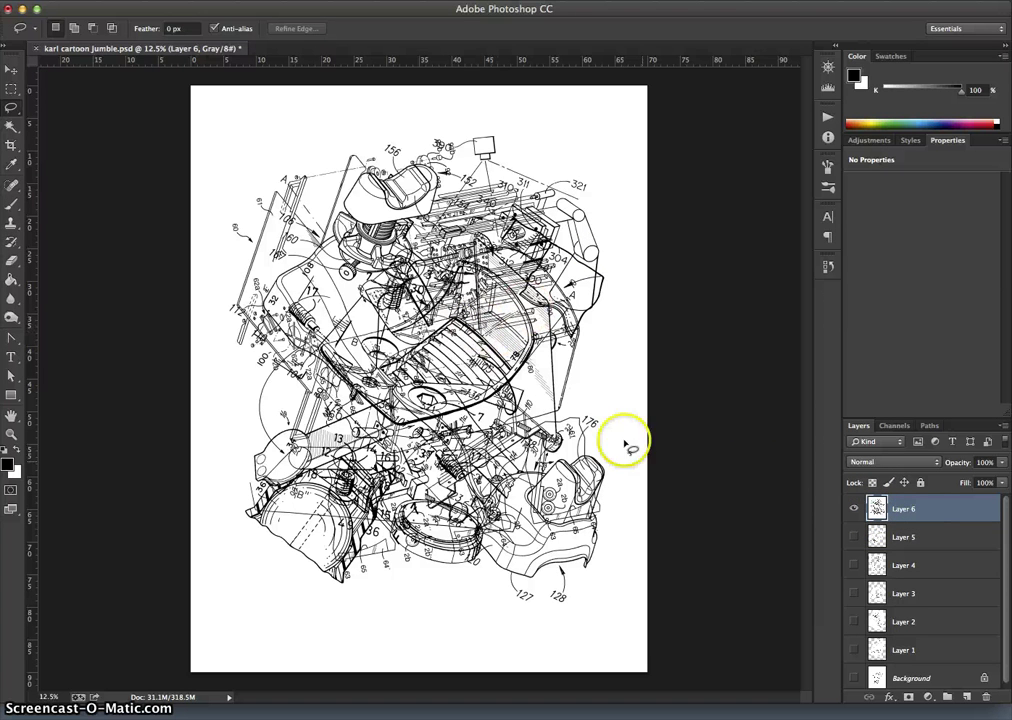
Compare the merged Layer 6 with the original layers by showing the originals without it and restoring Layer 6 as the only visible layer.
{"action": "left_click", "coordinate": [854, 509]}
{"action": "left_click", "coordinate": [854, 537]}
{"action": "left_click", "coordinate": [854, 565]}
{"action": "left_click", "coordinate": [853, 593]}
{"action": "left_click", "coordinate": [853, 621]}
{"action": "left_click", "coordinate": [853, 650]}
{"action": "left_click", "coordinate": [853, 678]}
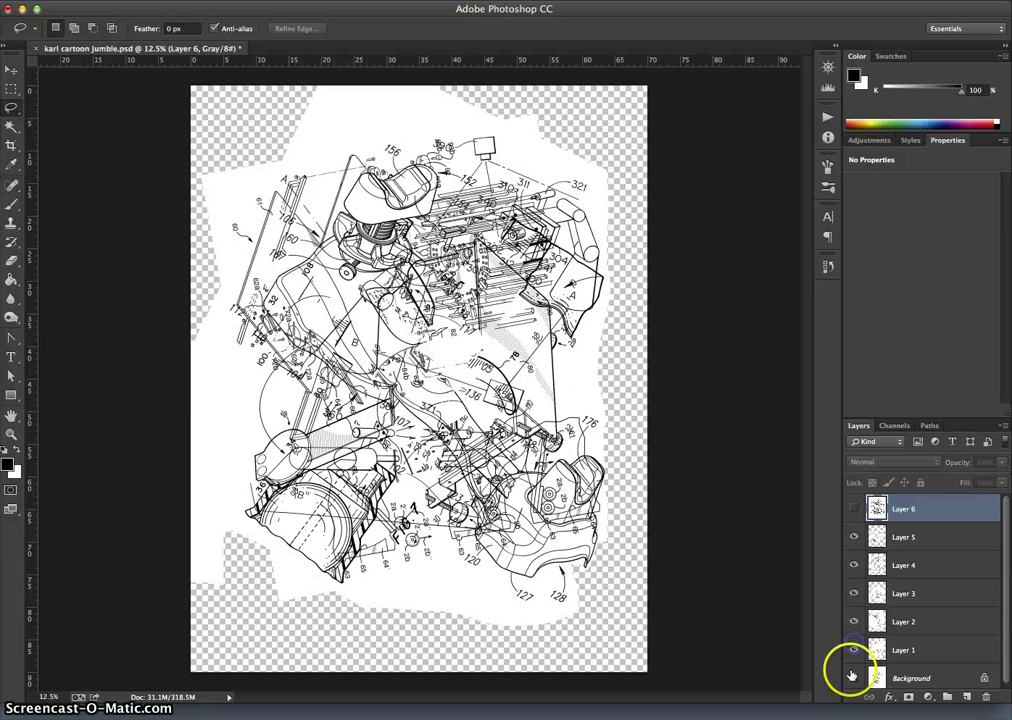
{"action": "left_click", "coordinate": [853, 678]}
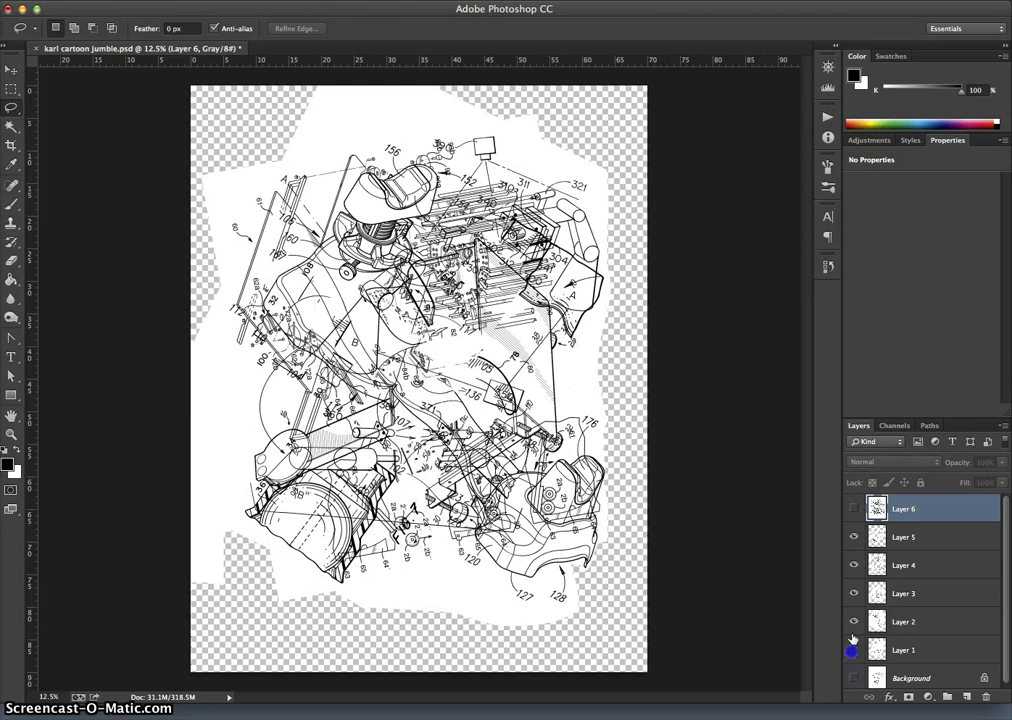
{"action": "left_click", "coordinate": [853, 650]}
{"action": "left_click", "coordinate": [853, 621]}
{"action": "left_click", "coordinate": [853, 593]}
{"action": "left_click", "coordinate": [853, 566]}
{"action": "left_click", "coordinate": [853, 537]}
{"action": "left_click", "coordinate": [853, 509]}
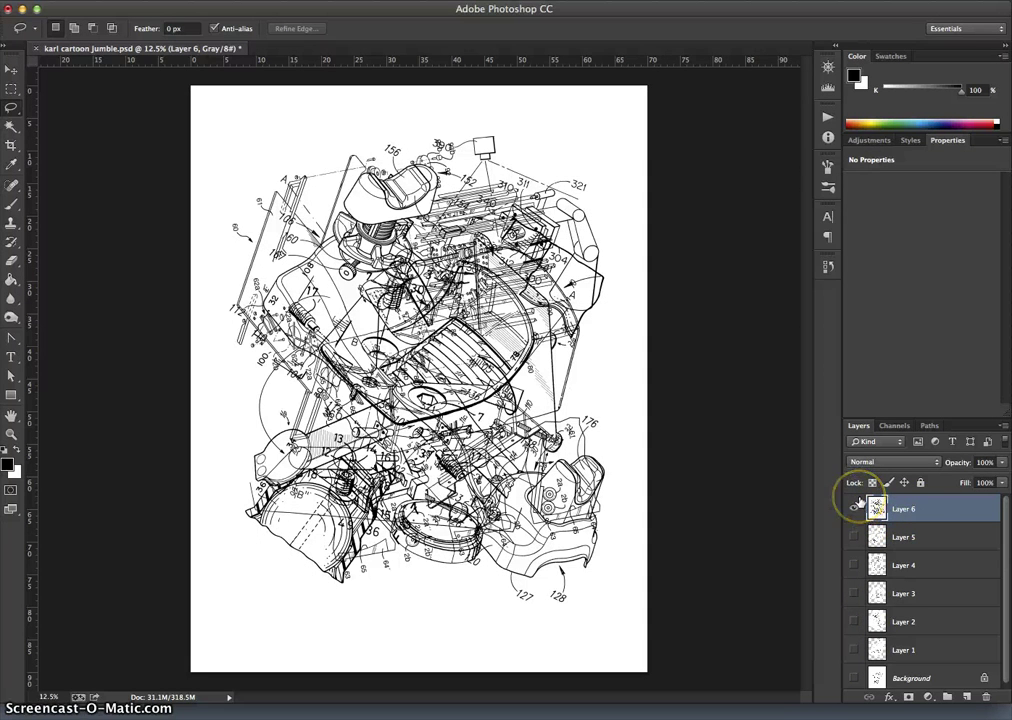
Rename Layer 6 as "Merged Layer" and give it a red colour label.
{"action": "double_click", "coordinate": [907, 510]}
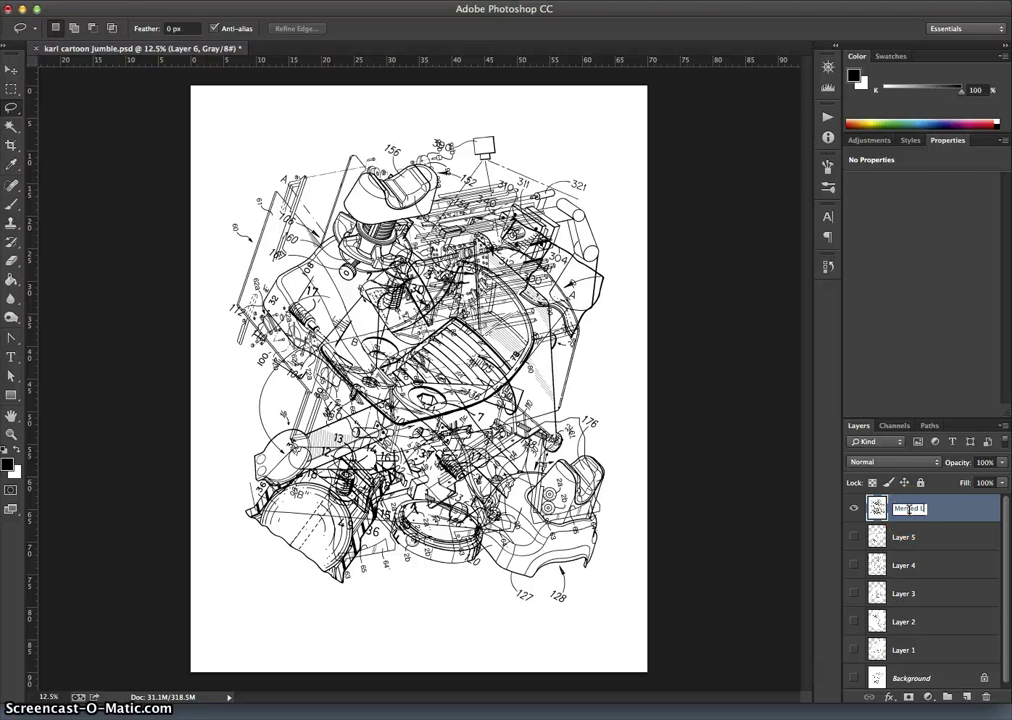
{"action": "type", "text": "Merged Layer"}
{"action": "left_click", "coordinate": [960, 510]}
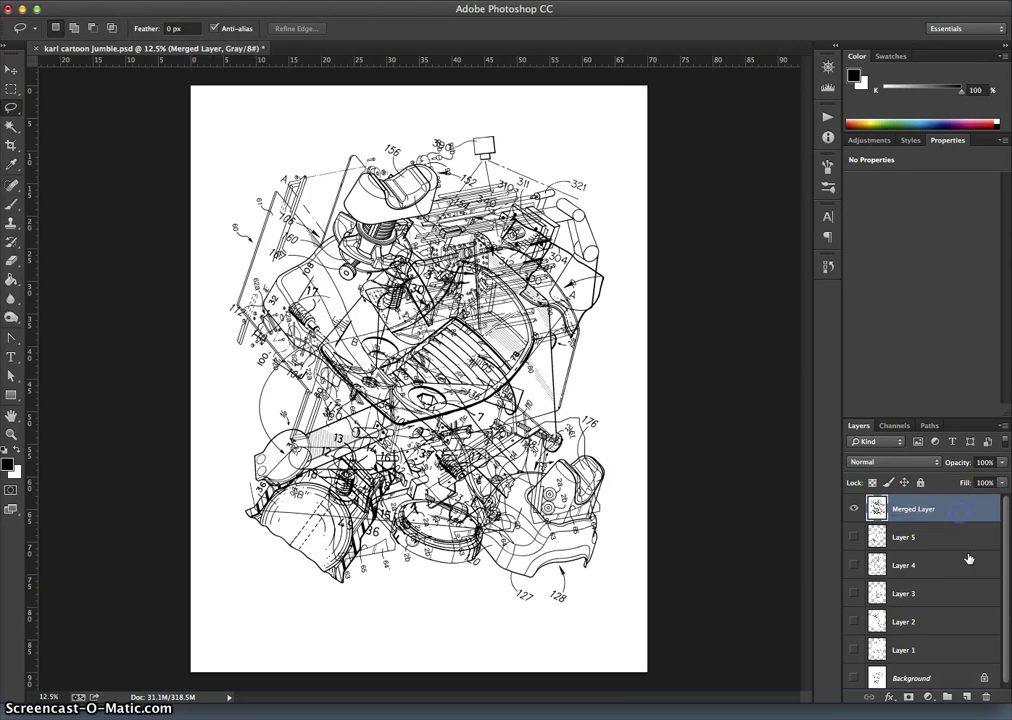
{"action": "right_click", "coordinate": [856, 518]}
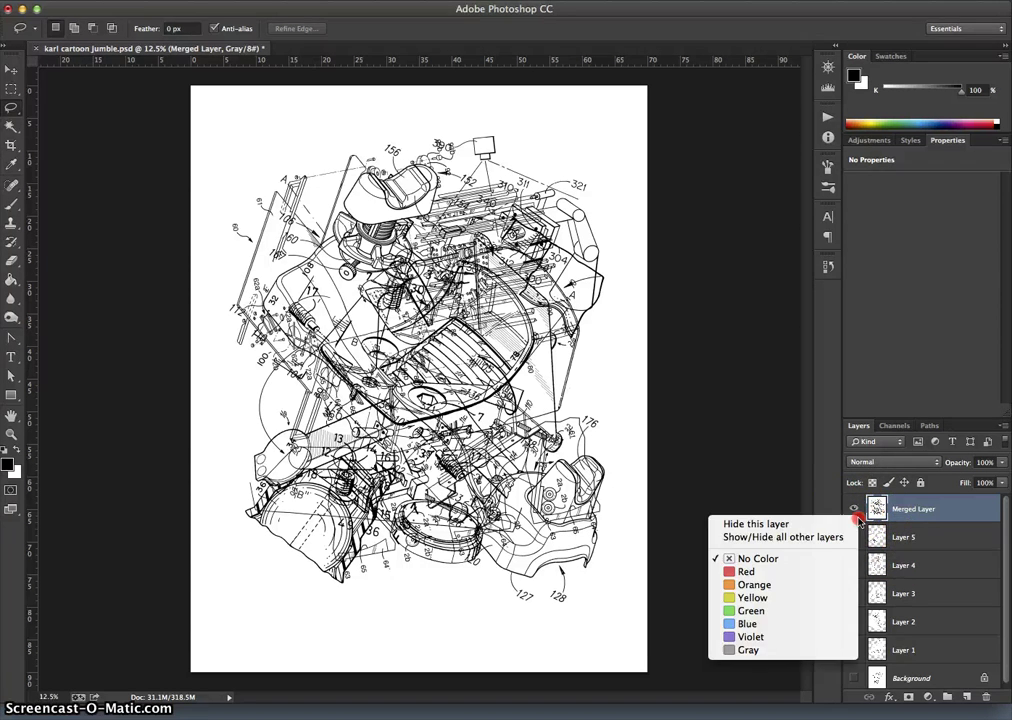
{"action": "left_click", "coordinate": [749, 573]}
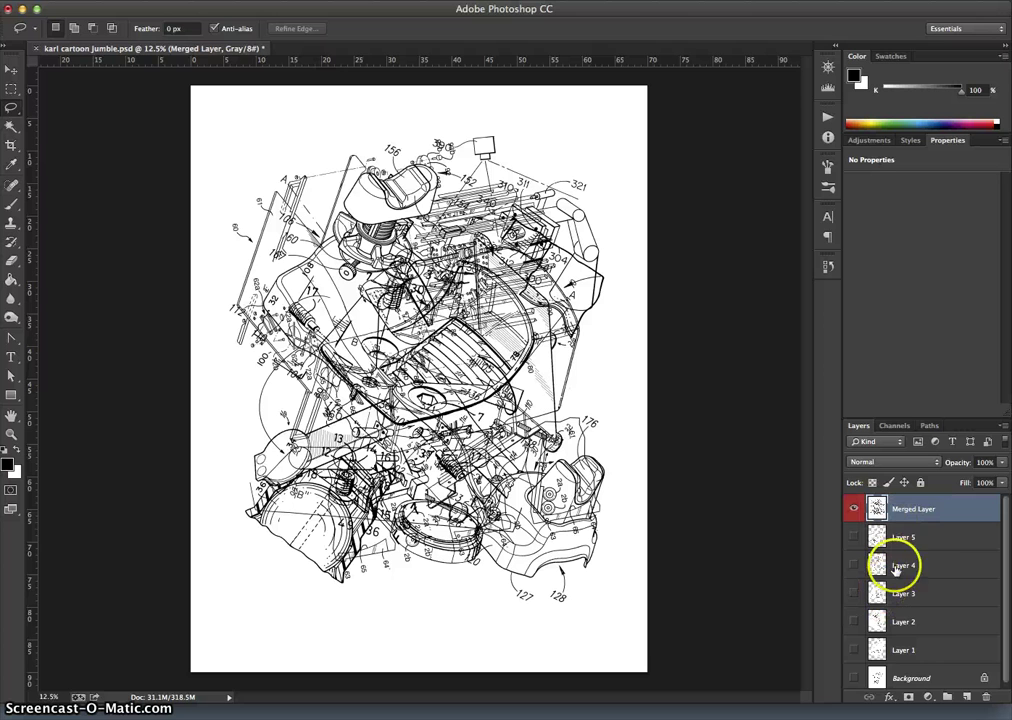
{"action": "left_click", "coordinate": [952, 514]}
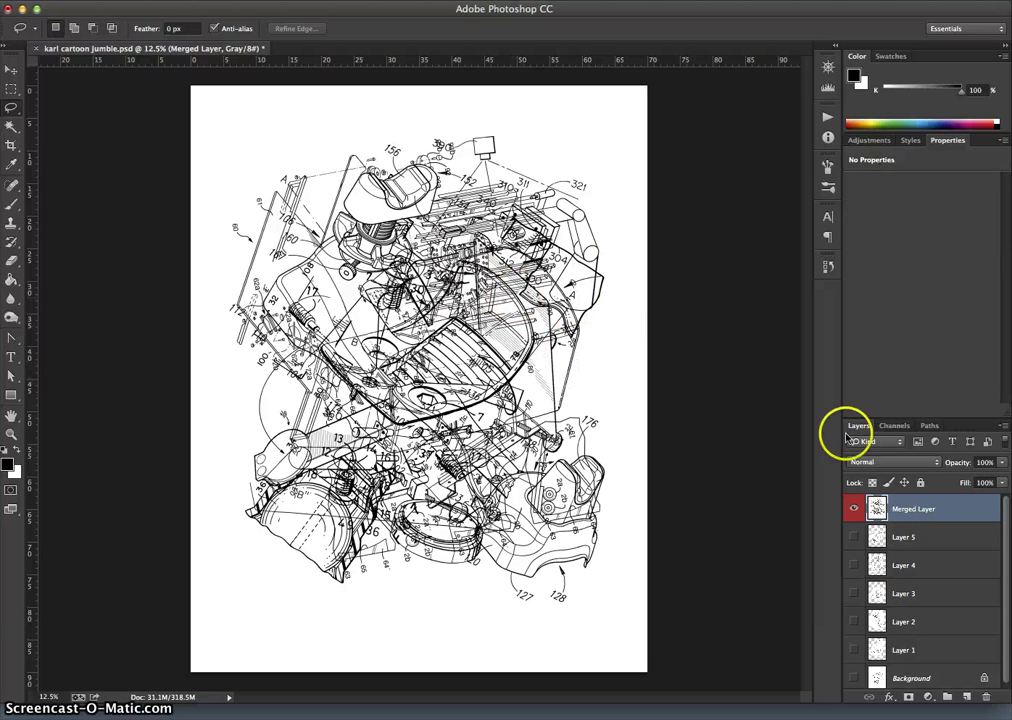
Try the Multiply blending mode on Merged Layer and return the layer to Normal.
{"action": "left_click", "coordinate": [875, 462]}
{"action": "left_click", "coordinate": [886, 500]}
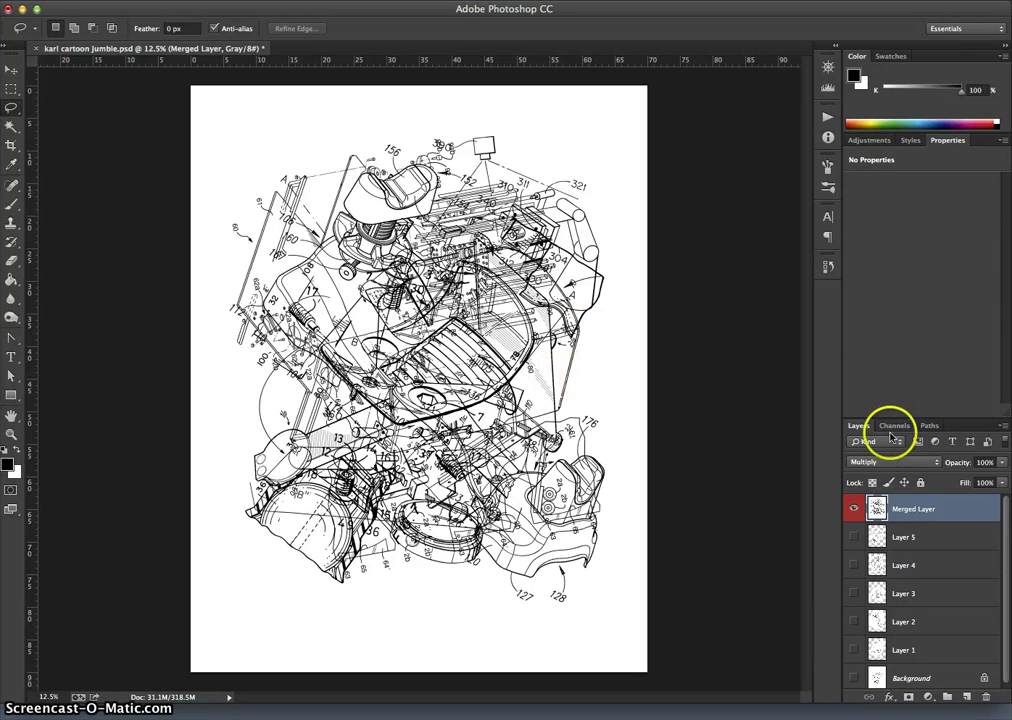
{"action": "left_click", "coordinate": [901, 462]}
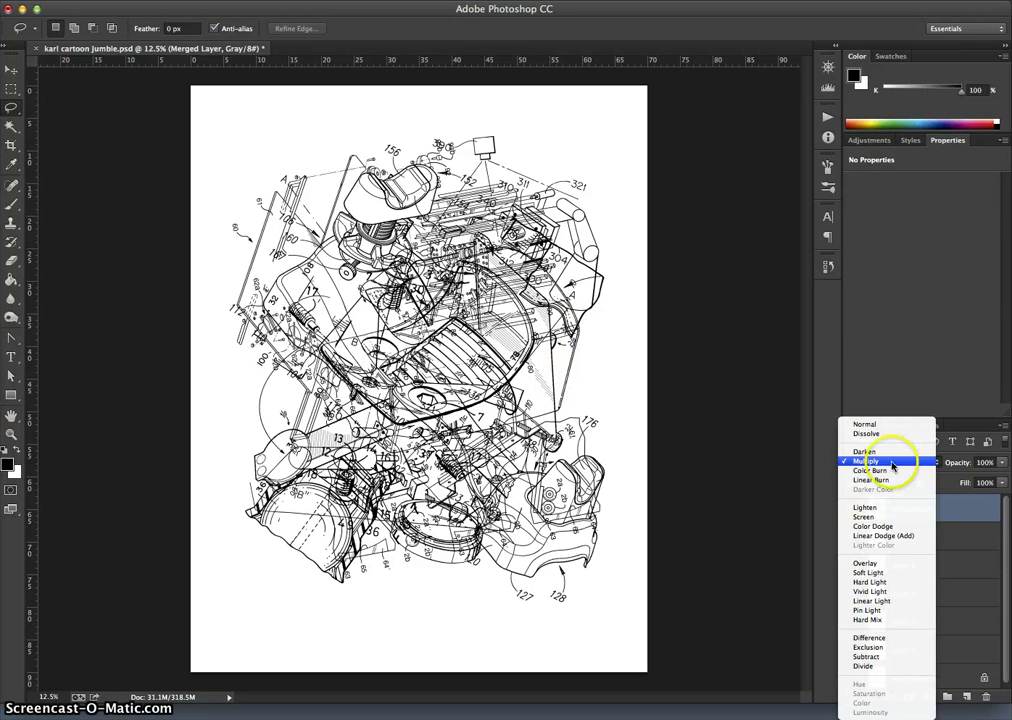
{"action": "left_click", "coordinate": [885, 425]}
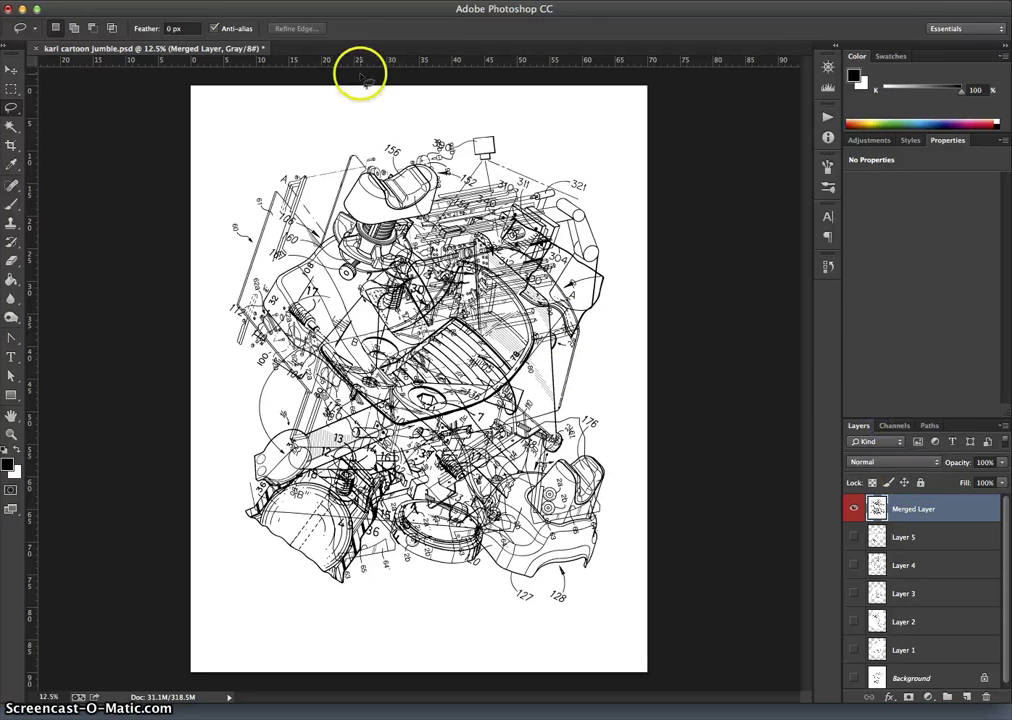
Set up the Magic Wand for a new selection with a tolerance of 32 and Contiguous off.
{"action": "left_click", "coordinate": [11, 125]}
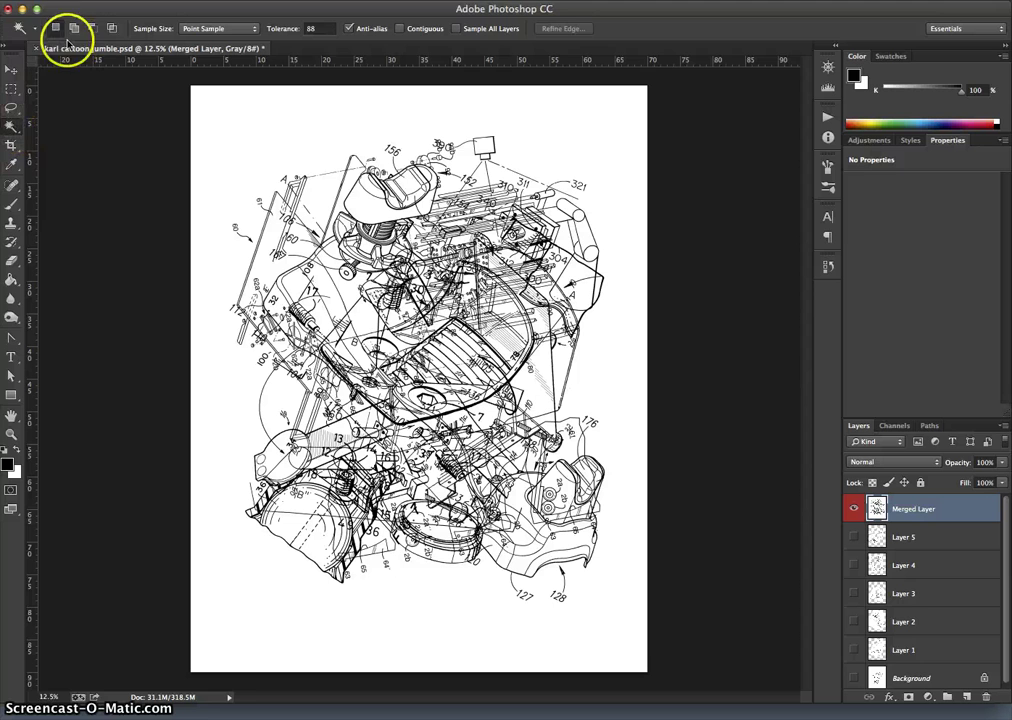
{"action": "left_click", "coordinate": [92, 28]}
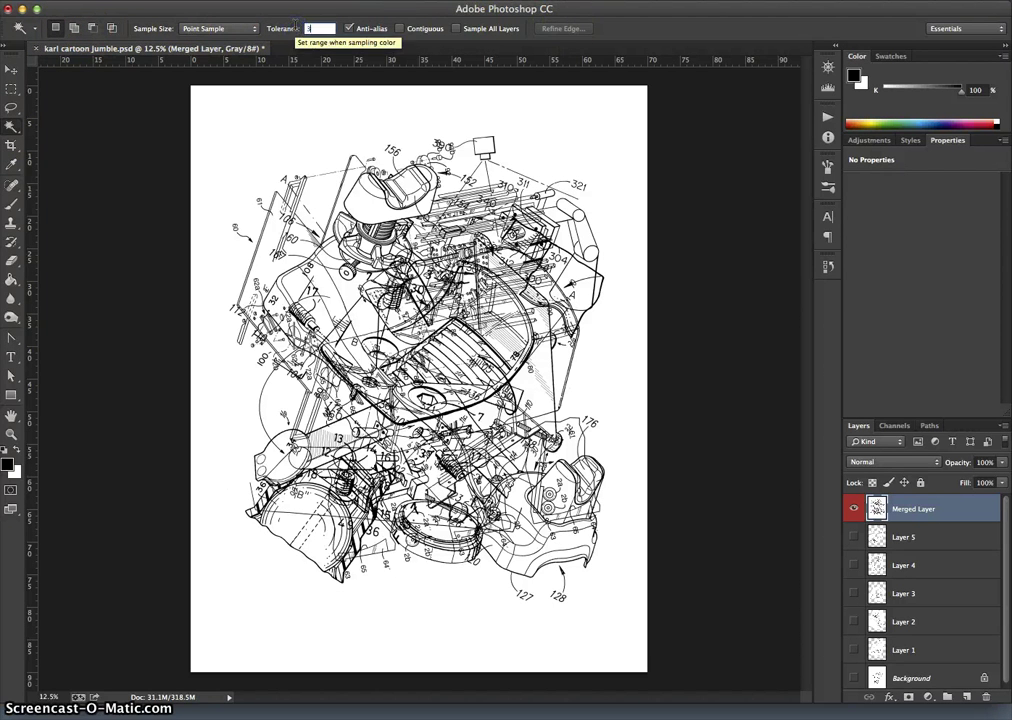
{"action": "type", "text": "2"}
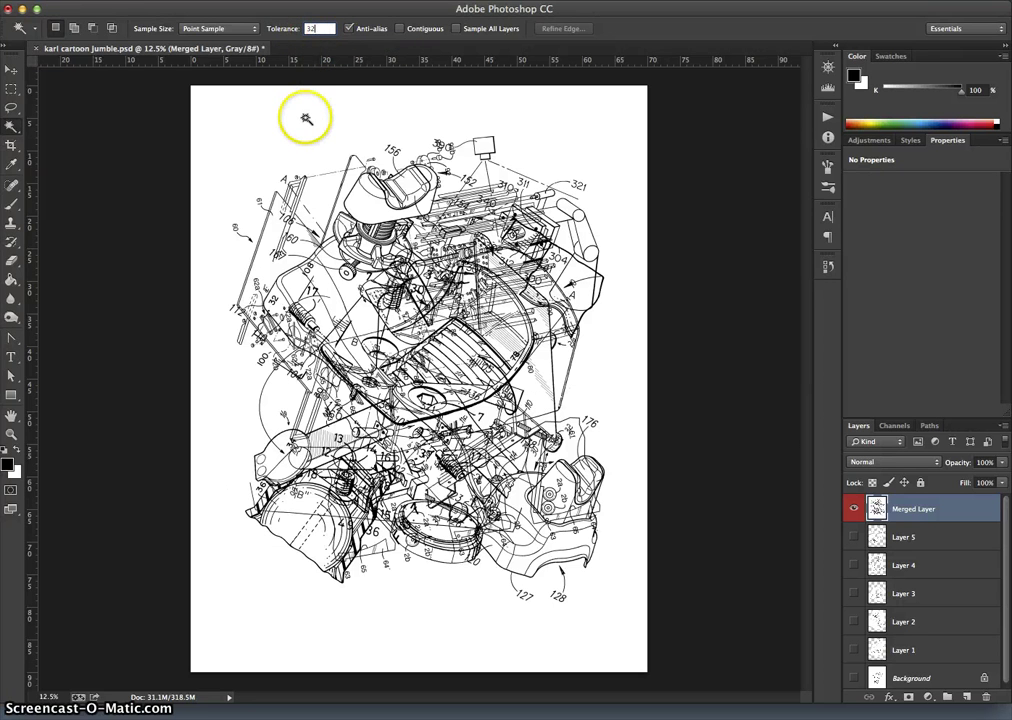
{"action": "left_click", "coordinate": [402, 30]}
{"action": "left_click", "coordinate": [402, 33]}
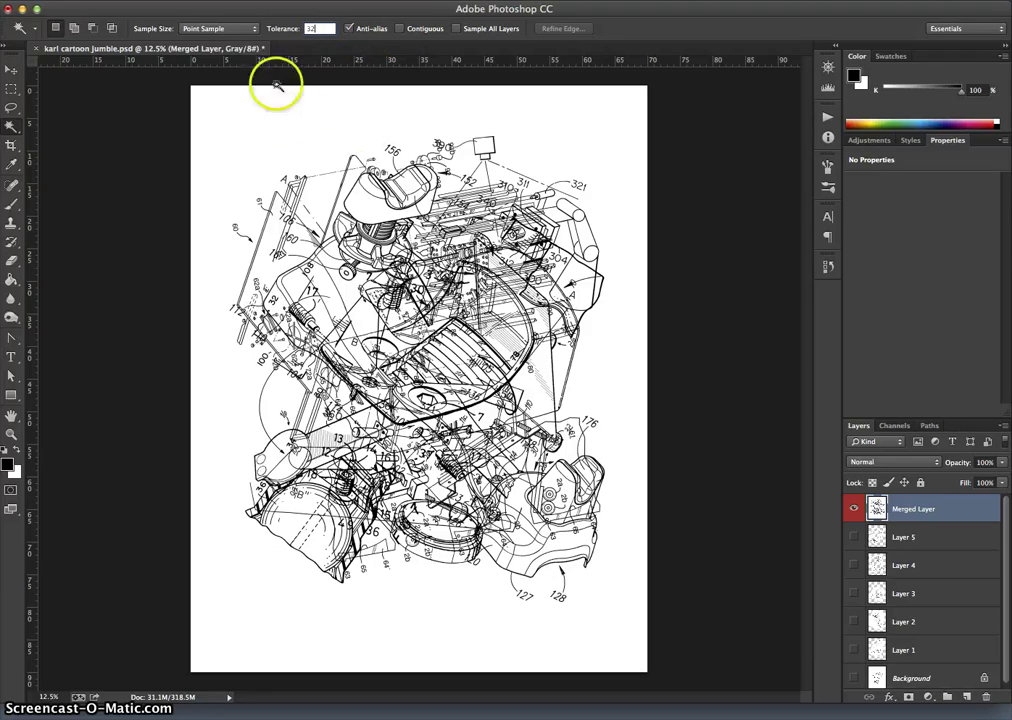
Select all white areas of Merged Layer, checking the selection with the layer hidden, then delete the white and inspect the remaining line work.
{"action": "left_click", "coordinate": [256, 142]}
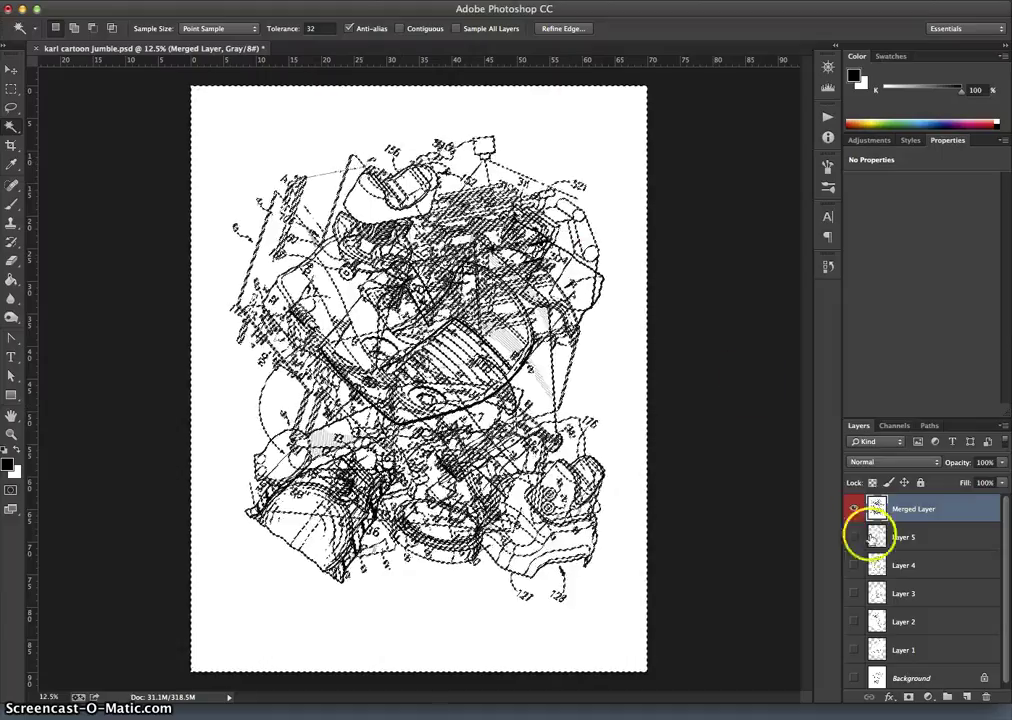
{"action": "left_click", "coordinate": [854, 510]}
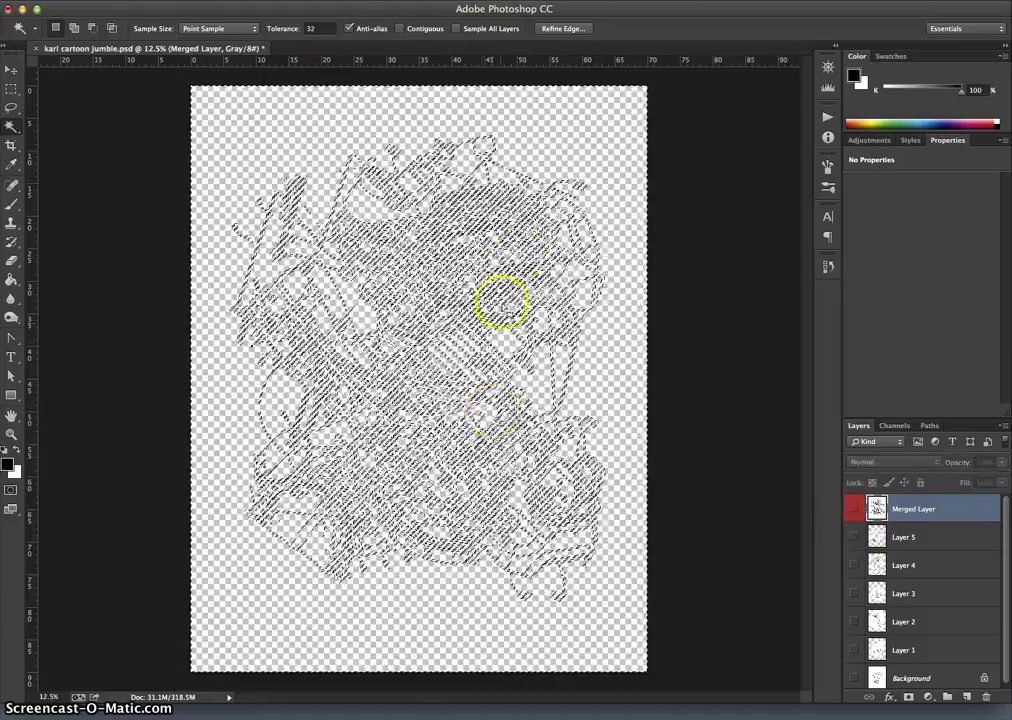
{"action": "key", "text": "super+plus"}
{"action": "key", "text": "super+plus"}
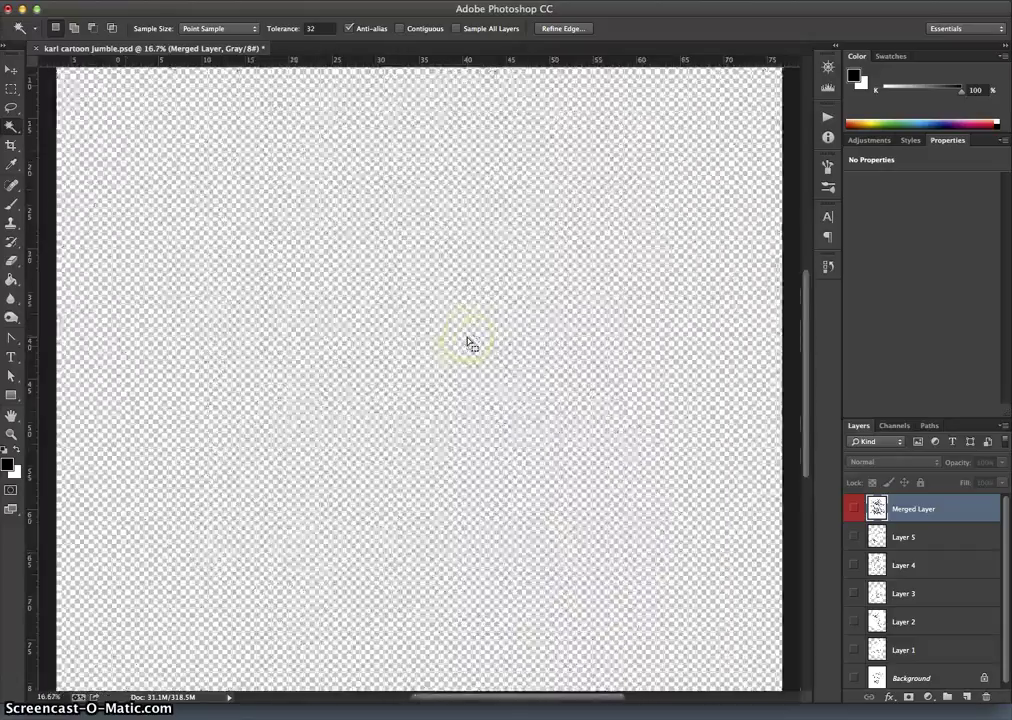
{"action": "scroll", "coordinate": [562, 355], "scroll_direction": "down", "scroll_amount": 2}
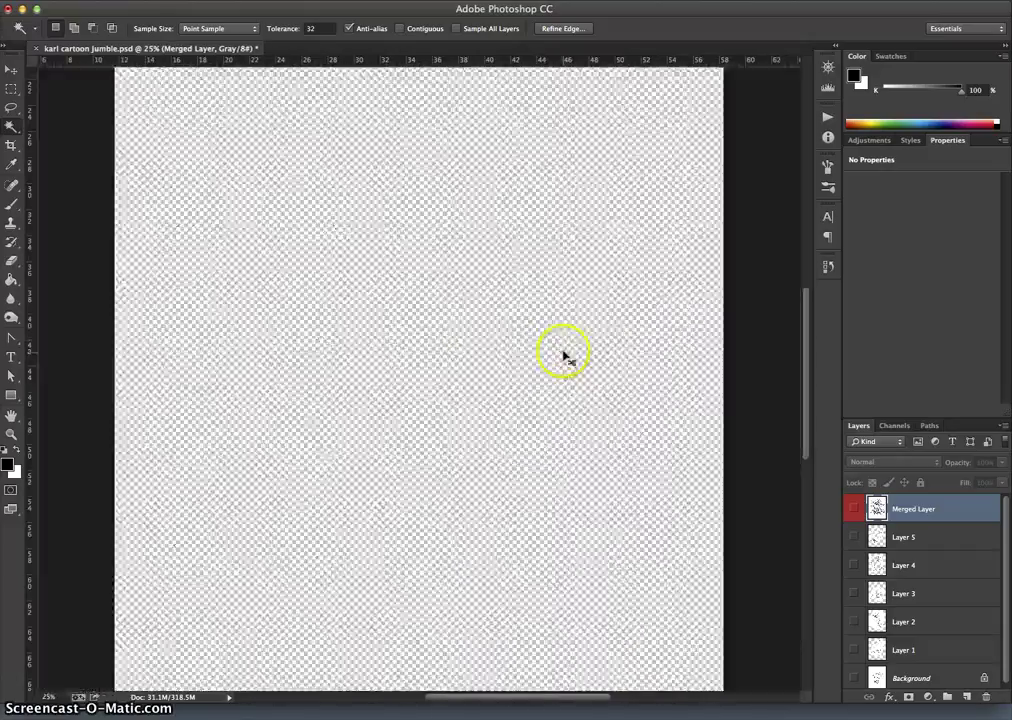
{"action": "left_click", "coordinate": [856, 509]}
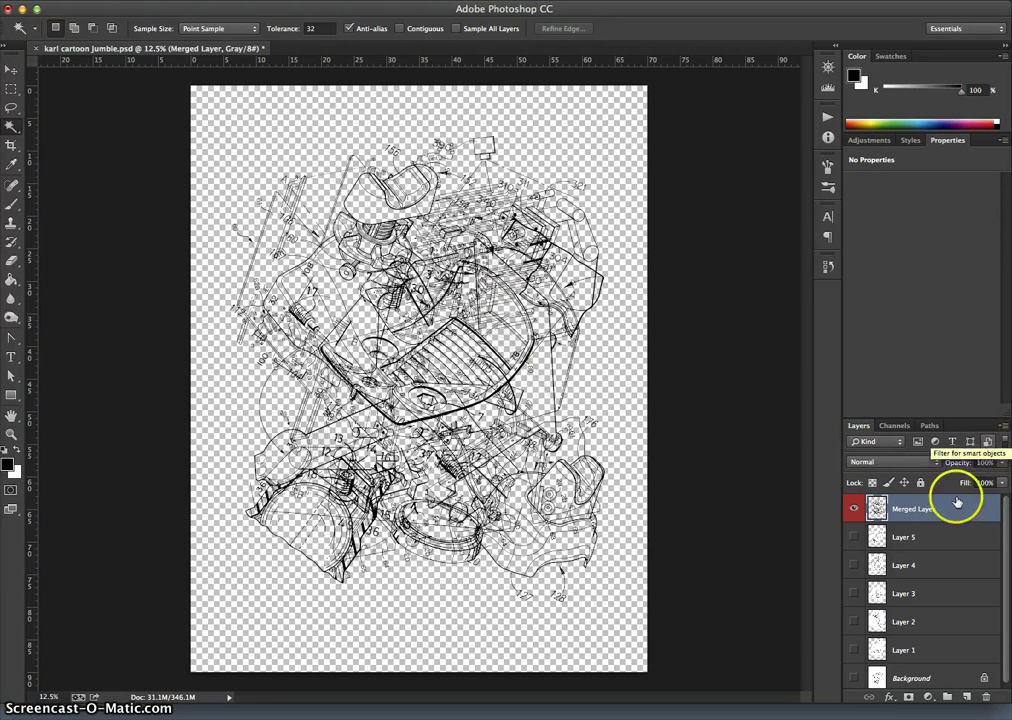
{"action": "scroll", "coordinate": [536, 428], "scroll_direction": "up", "scroll_amount": 5}
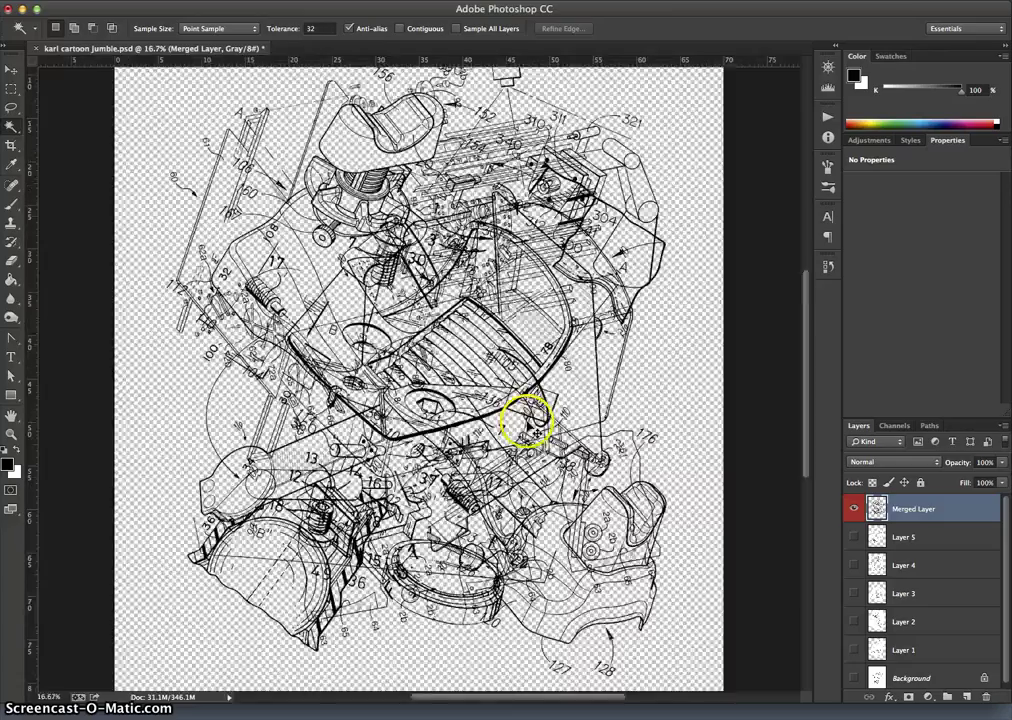
{"action": "scroll", "coordinate": [536, 428], "scroll_direction": "up", "scroll_amount": 1}
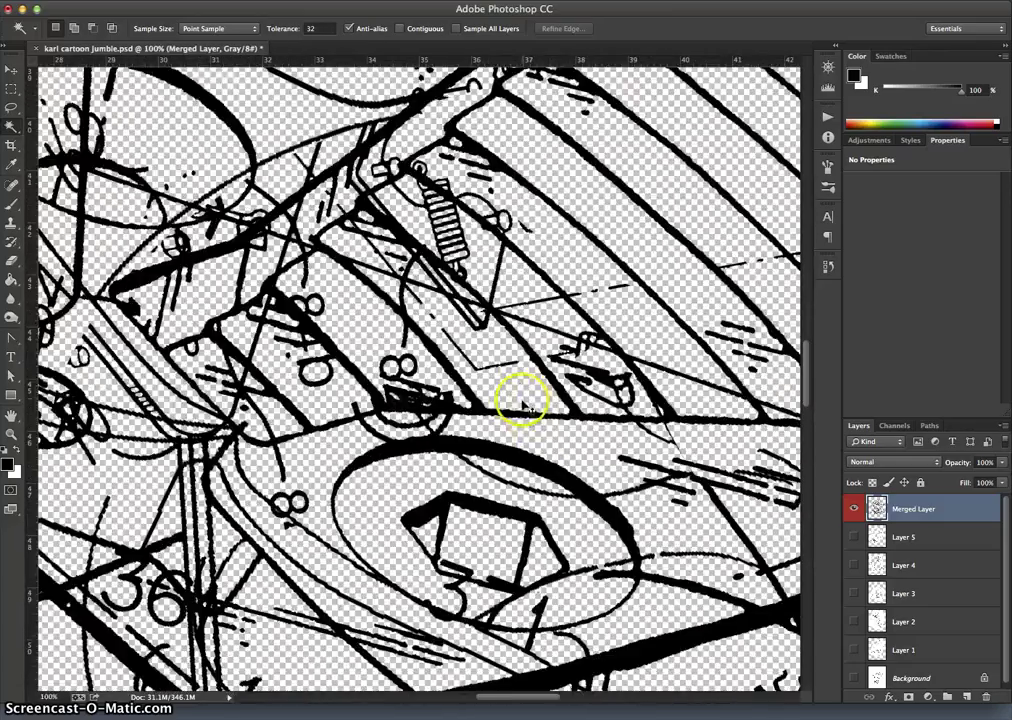
{"action": "scroll", "coordinate": [524, 403], "scroll_direction": "down", "scroll_amount": 2}
{"action": "scroll", "coordinate": [524, 385], "scroll_direction": "down", "scroll_amount": 4}
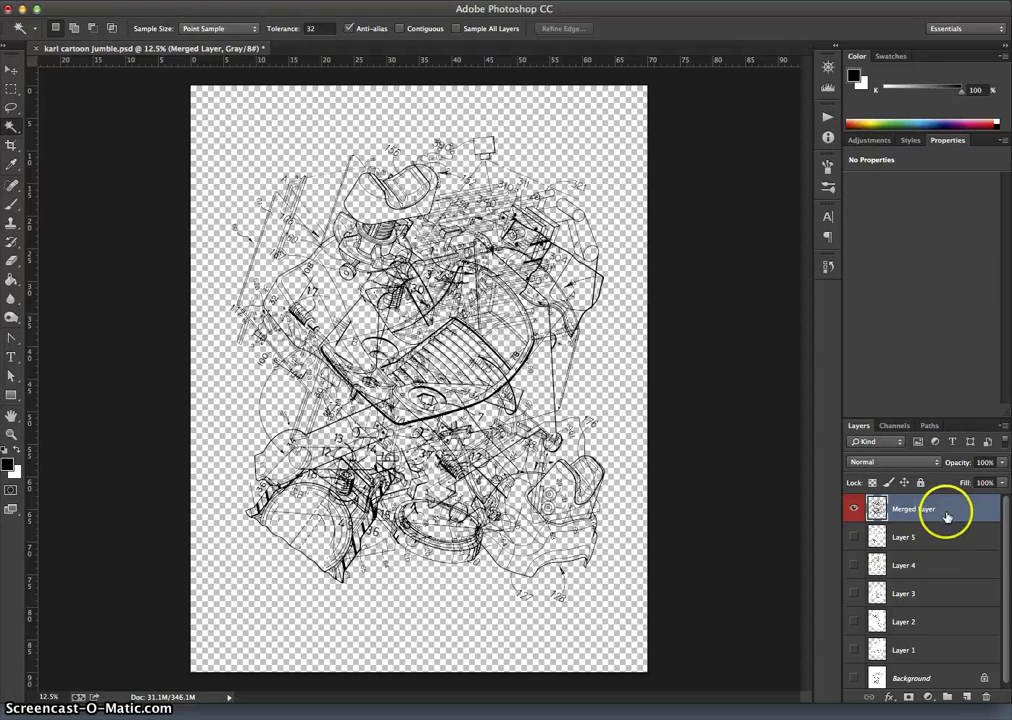
Add a new layer filled with 50% Gray and place it directly beneath Merged Layer.
{"action": "left_click", "coordinate": [966, 696]}
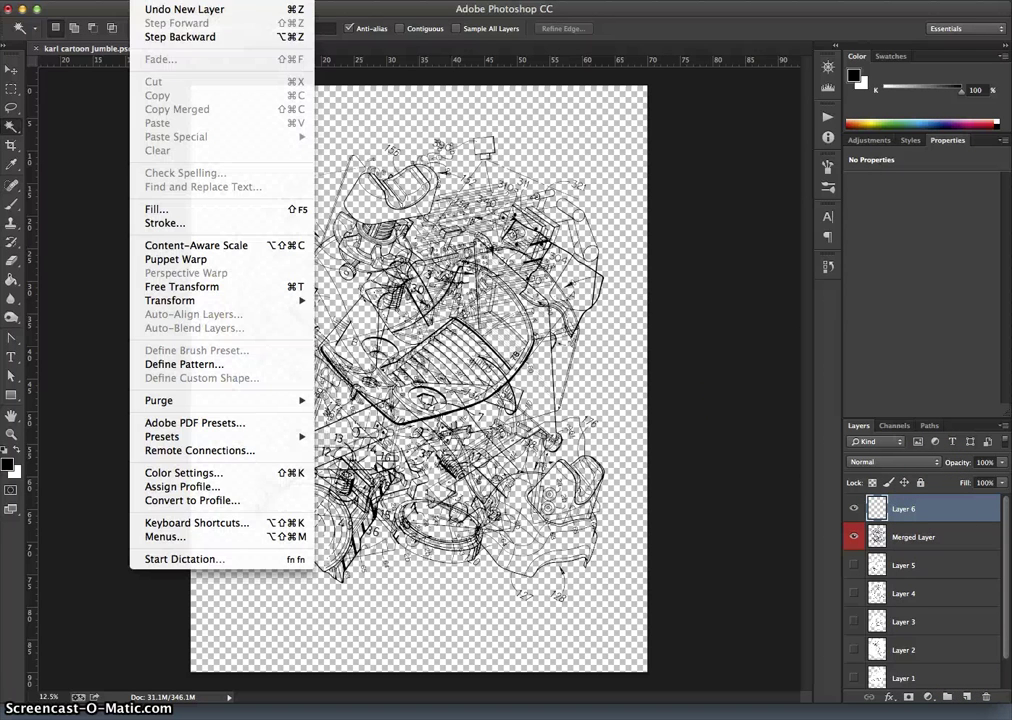
{"action": "left_click", "coordinate": [276, 199]}
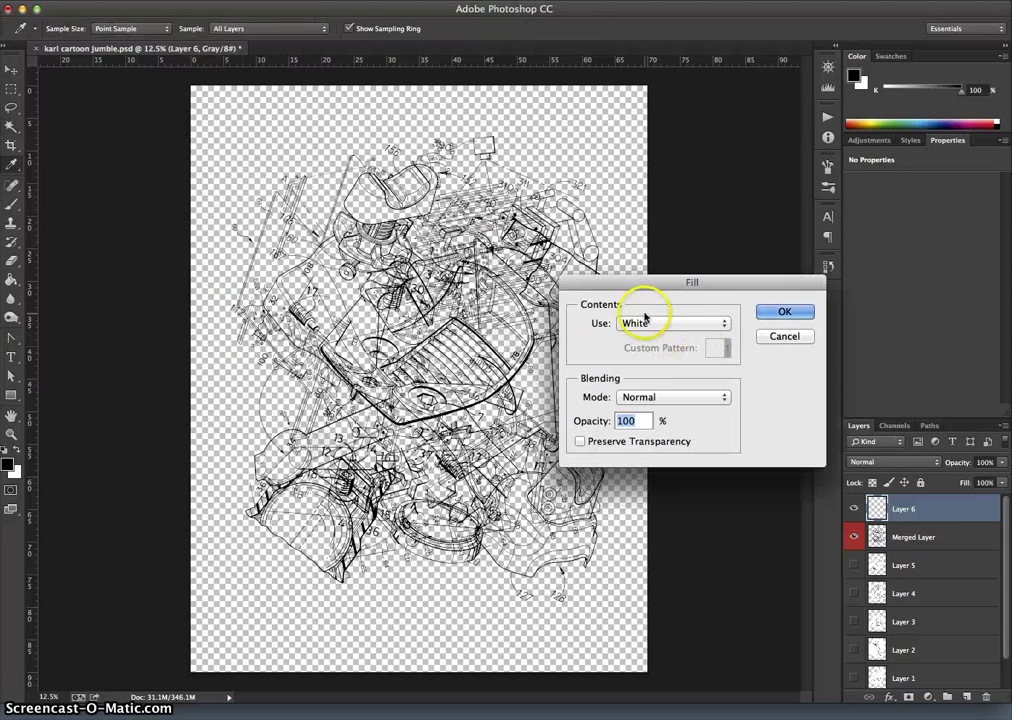
{"action": "left_click", "coordinate": [645, 323]}
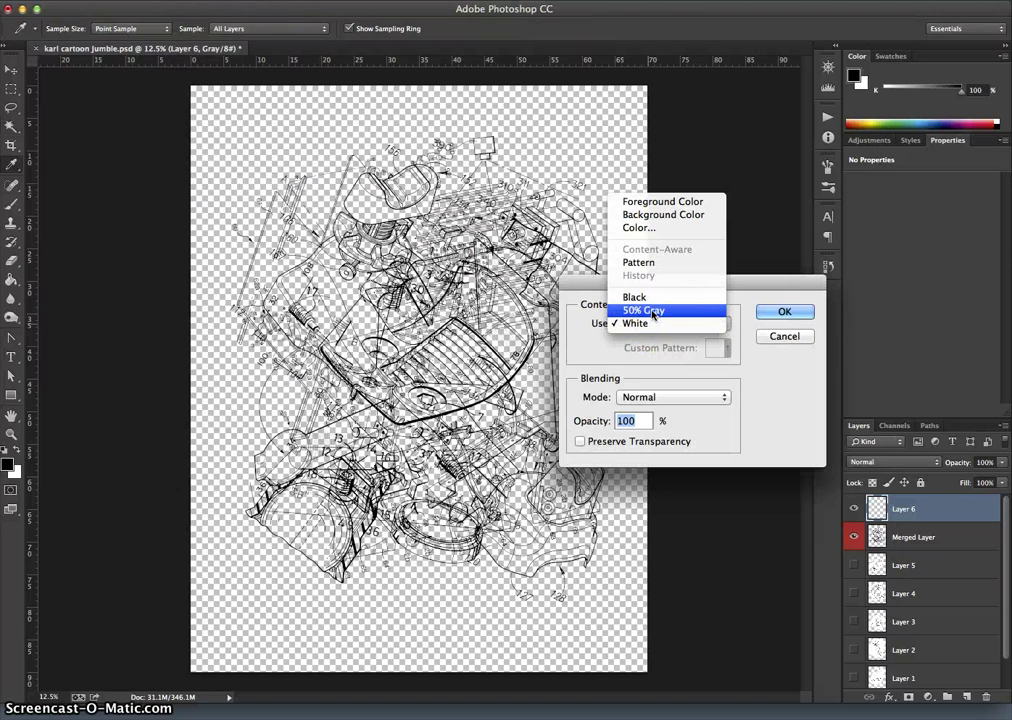
{"action": "left_click", "coordinate": [652, 313]}
{"action": "left_click", "coordinate": [782, 311]}
{"action": "key", "text": "w"}
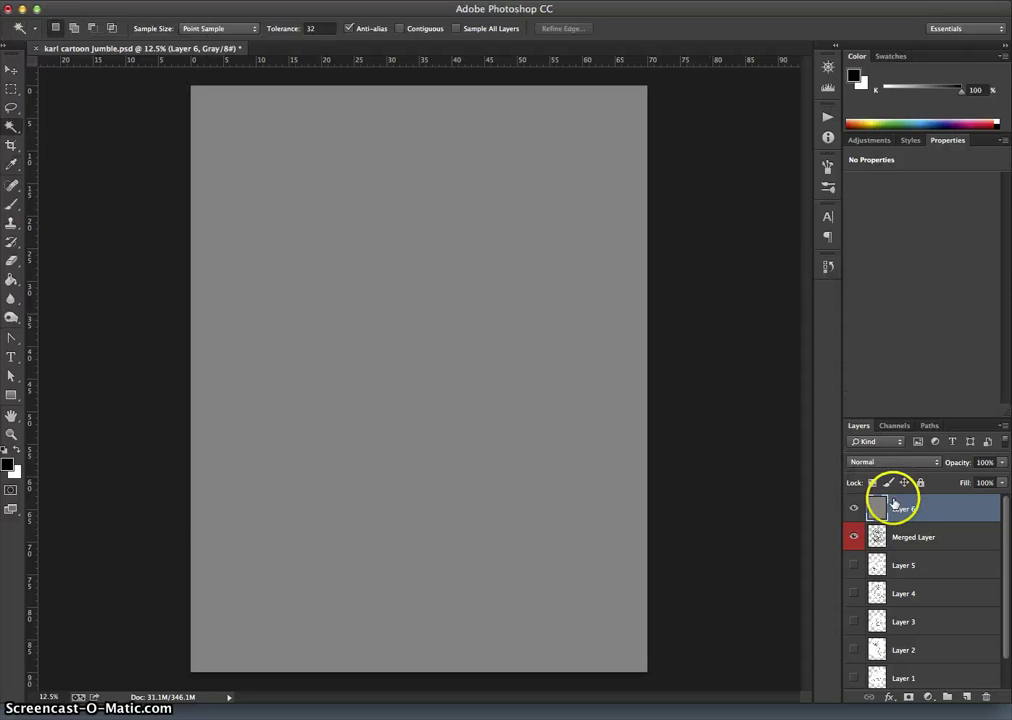
{"action": "mouse_move", "coordinate": [895, 505]}
{"action": "left_mouse_down"}
{"action": "mouse_move", "coordinate": [915, 511]}
{"action": "mouse_move", "coordinate": [912, 560]}
{"action": "mouse_move", "coordinate": [915, 549]}
{"action": "left_mouse_up"}
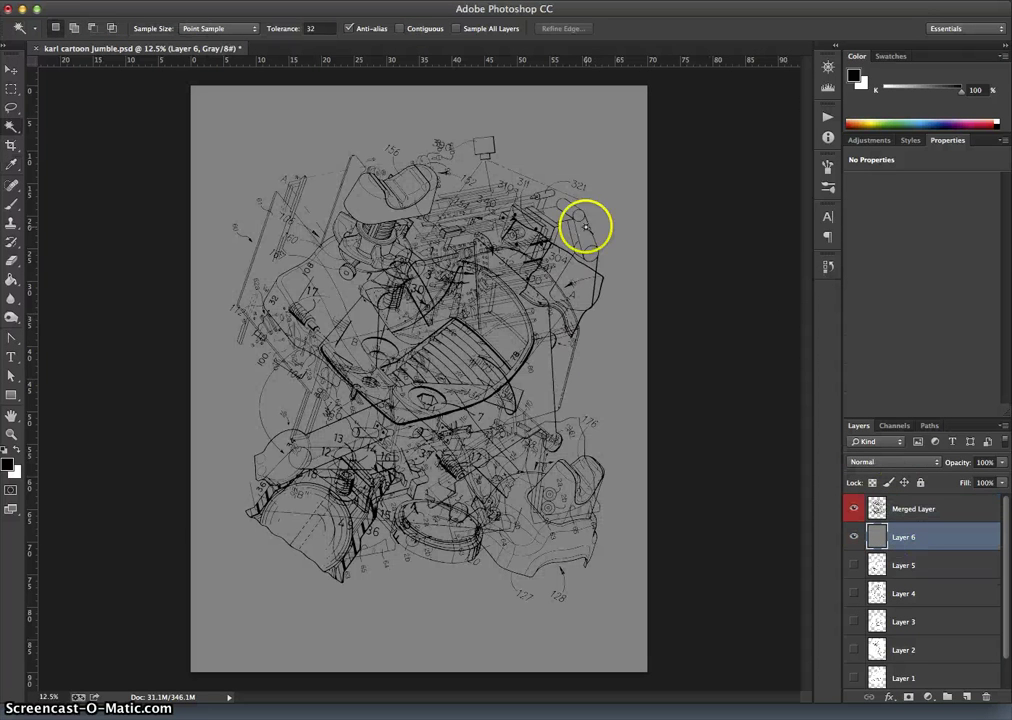